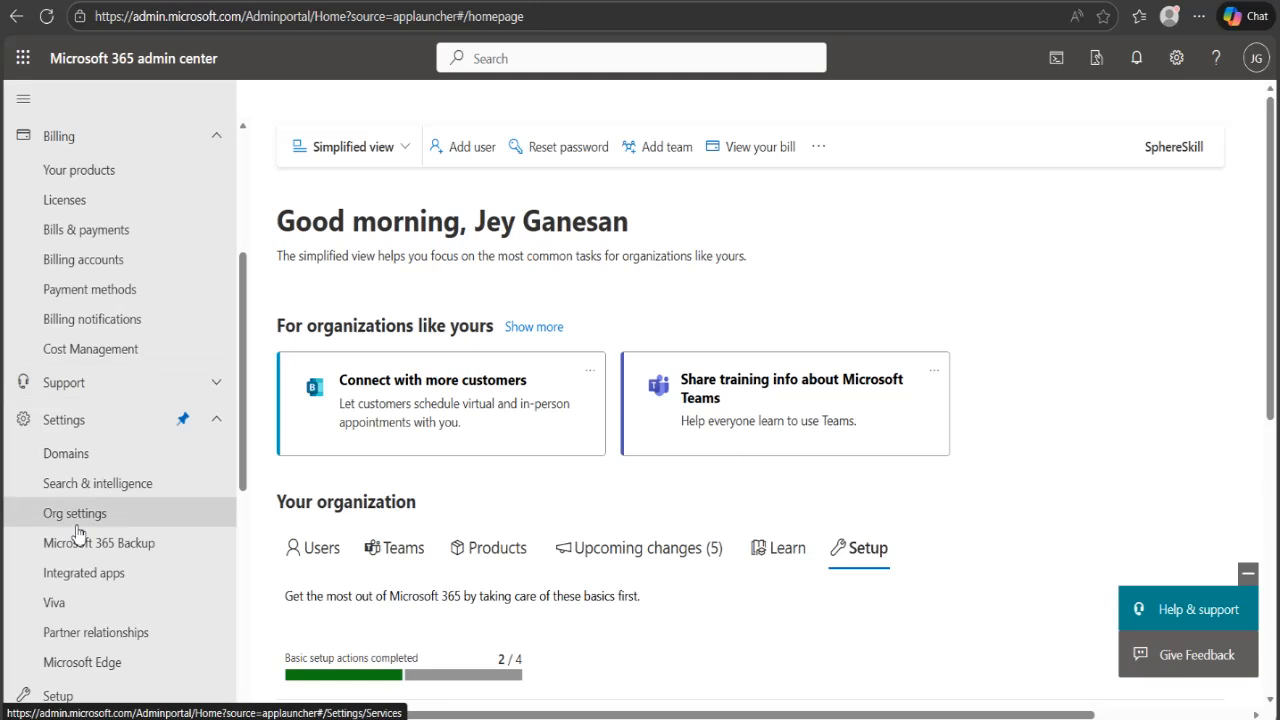
pyautogui.scroll(-1, 78, 532)
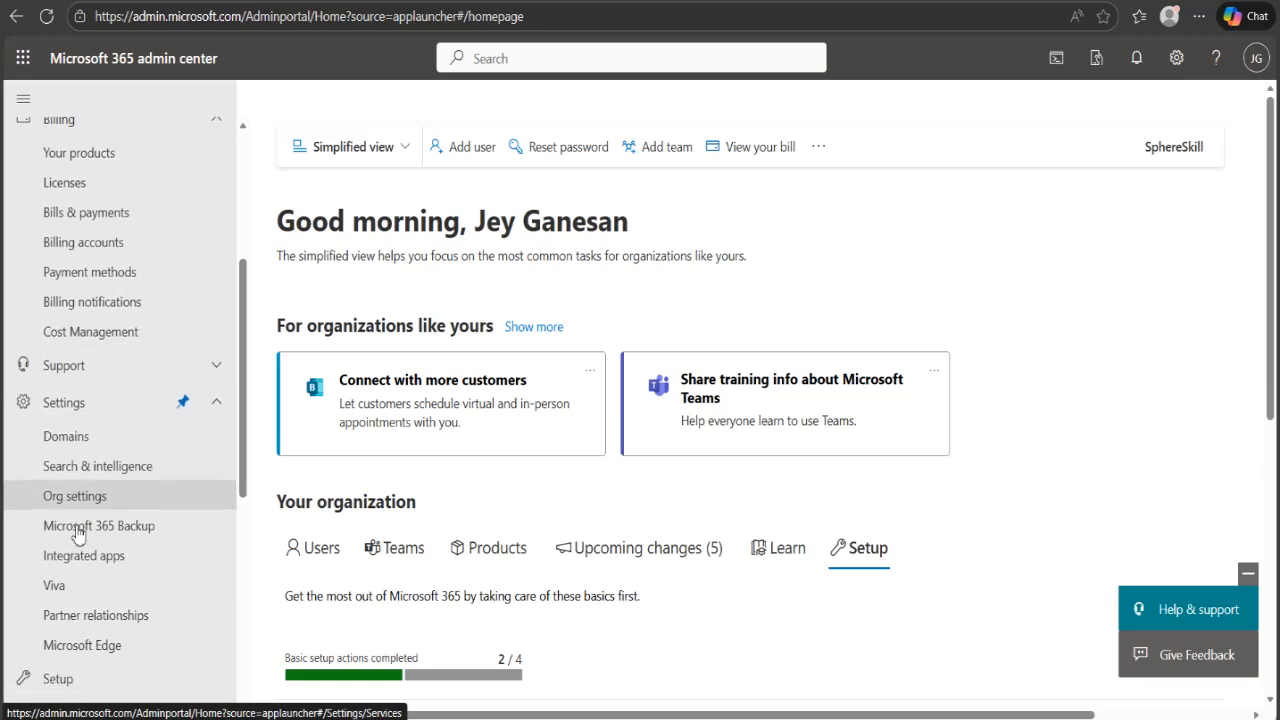
pyautogui.scroll(-3, 78, 532)
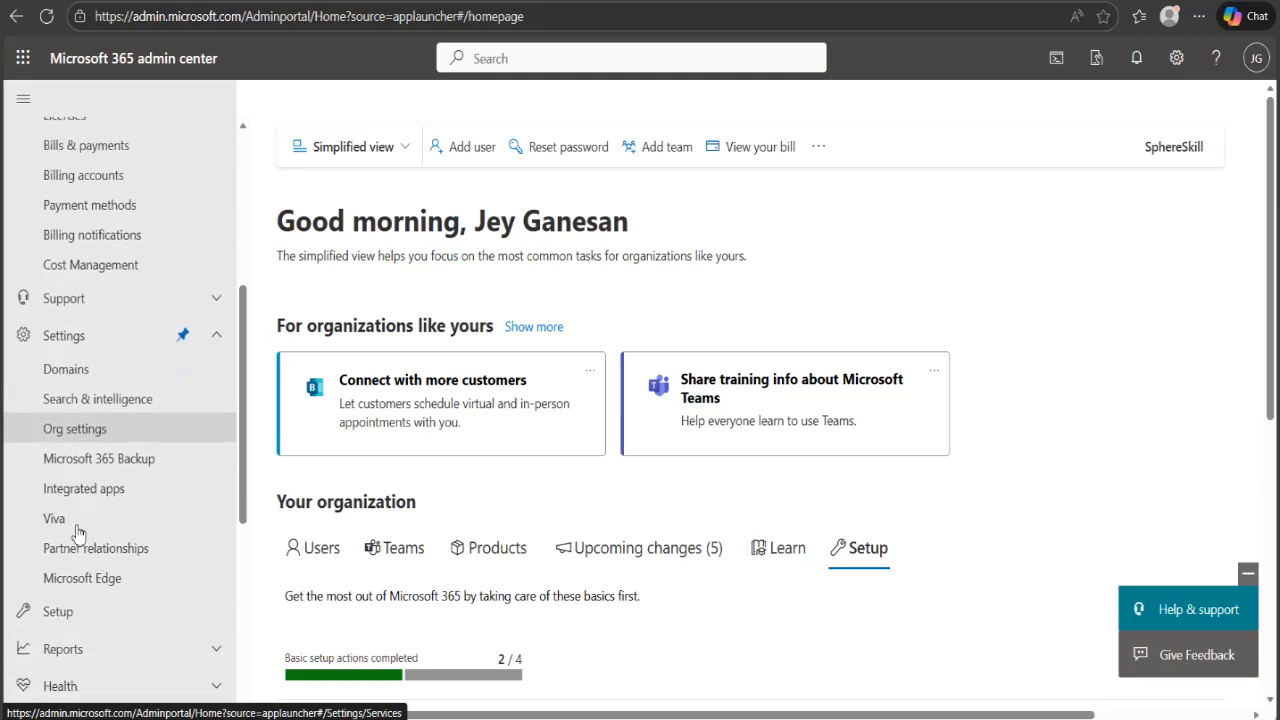
pyautogui.scroll(-3, 78, 532)
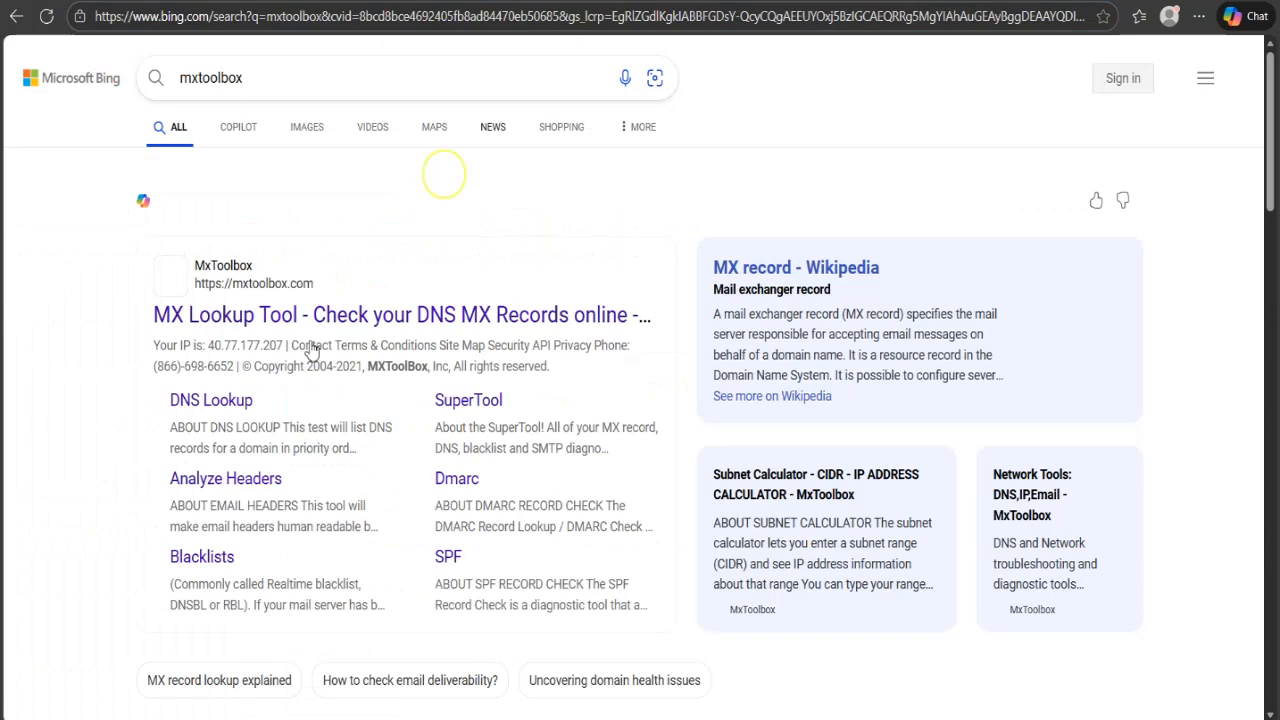
# - Run an MX lookup for sphereskill.info on MxToolbox and check the DMARC record test result
pyautogui.click(310, 332)
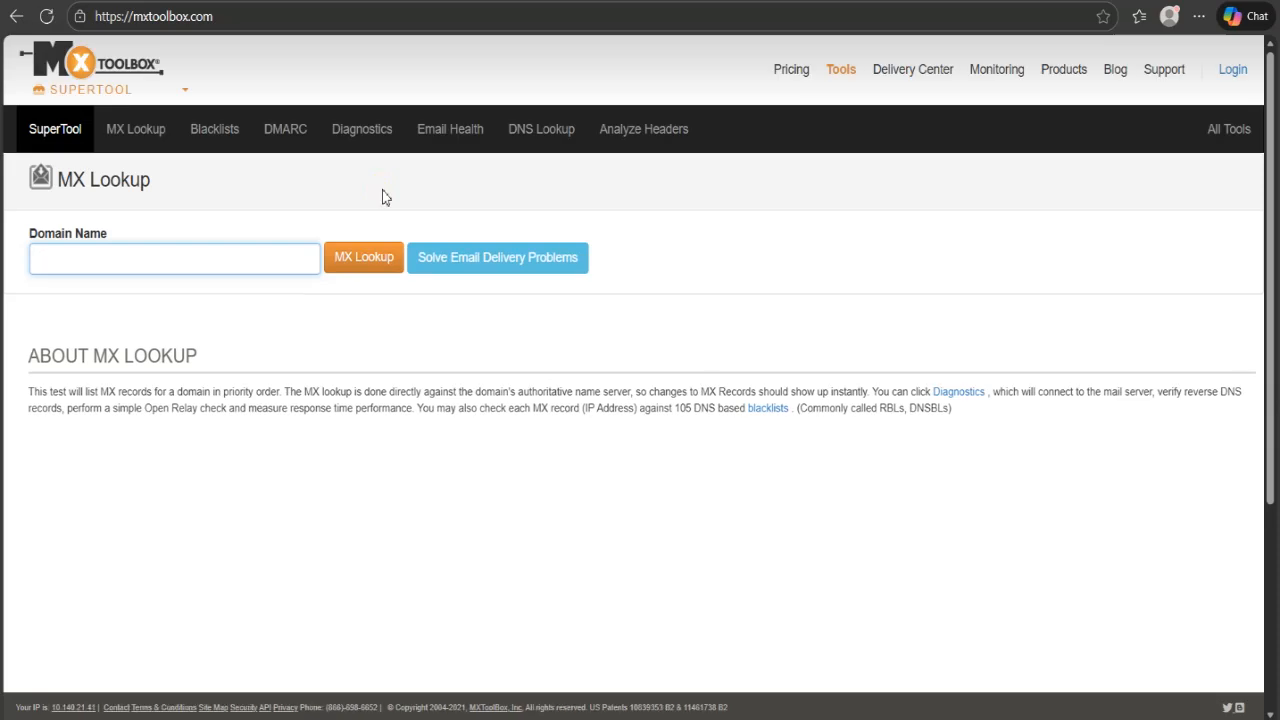
pyautogui.click(78, 264)
pyautogui.write('spher')
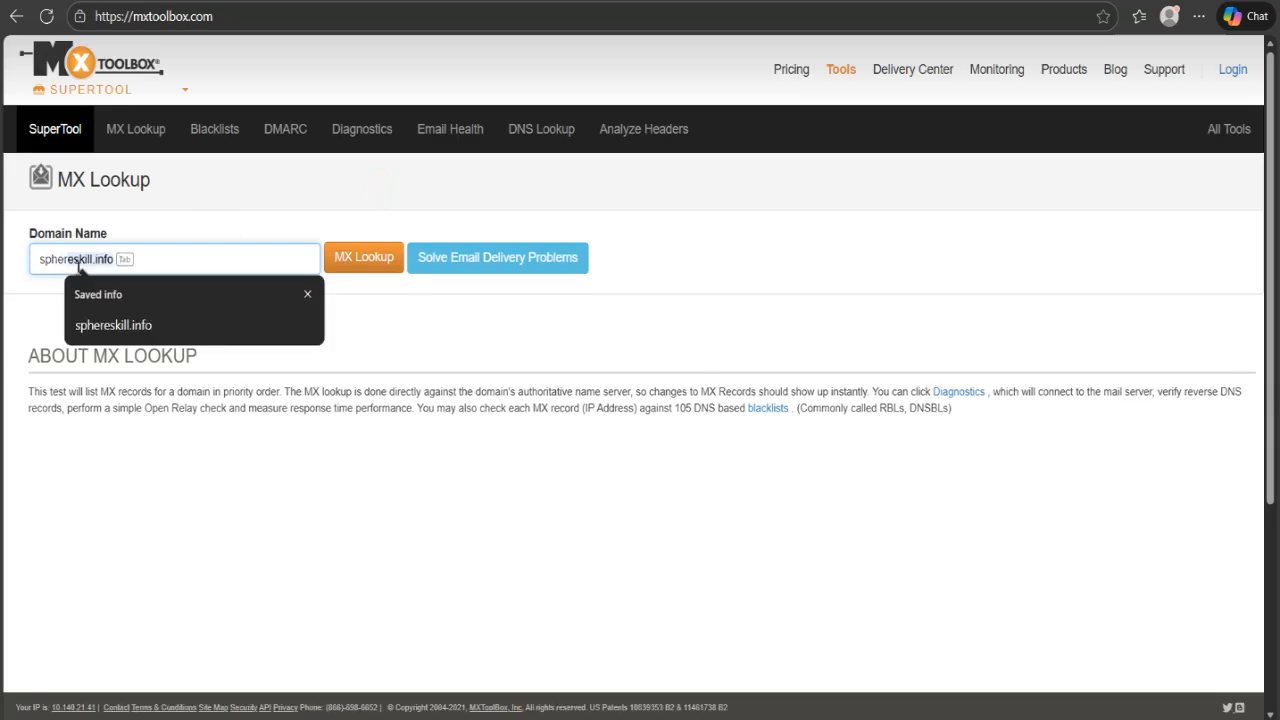
pyautogui.press('Down')
pyautogui.press('Return')
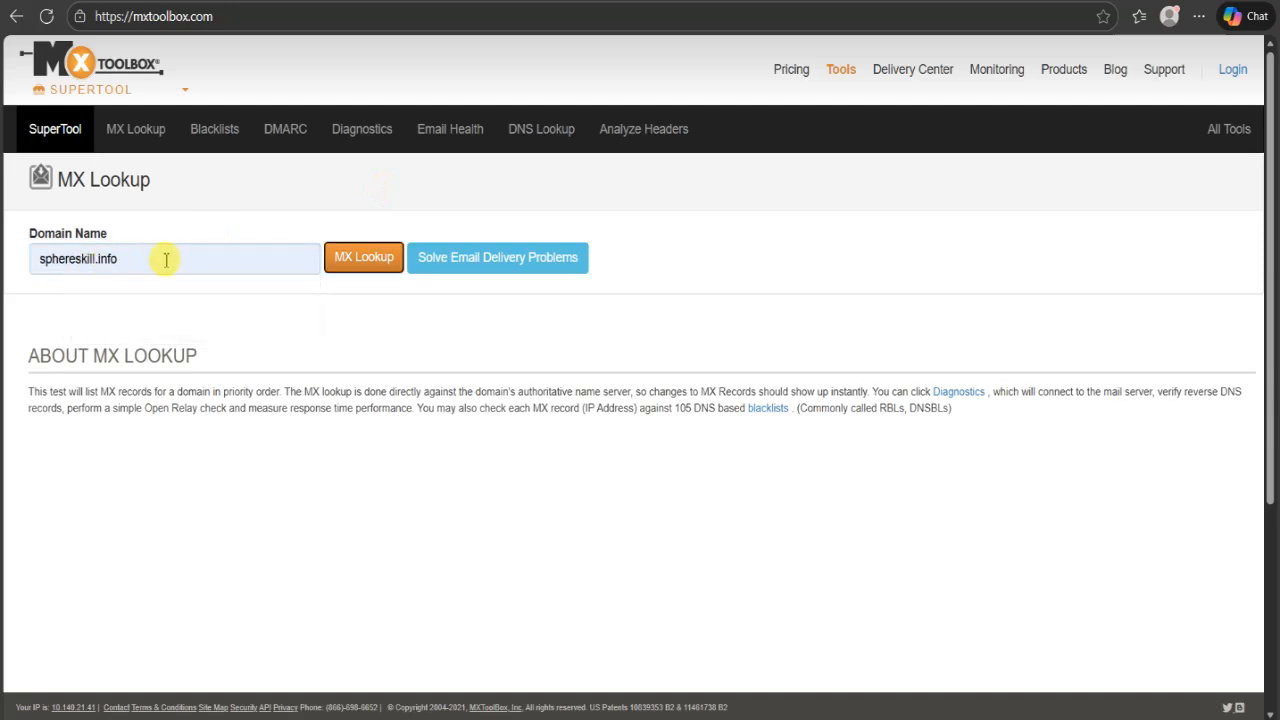
pyautogui.click(364, 262)
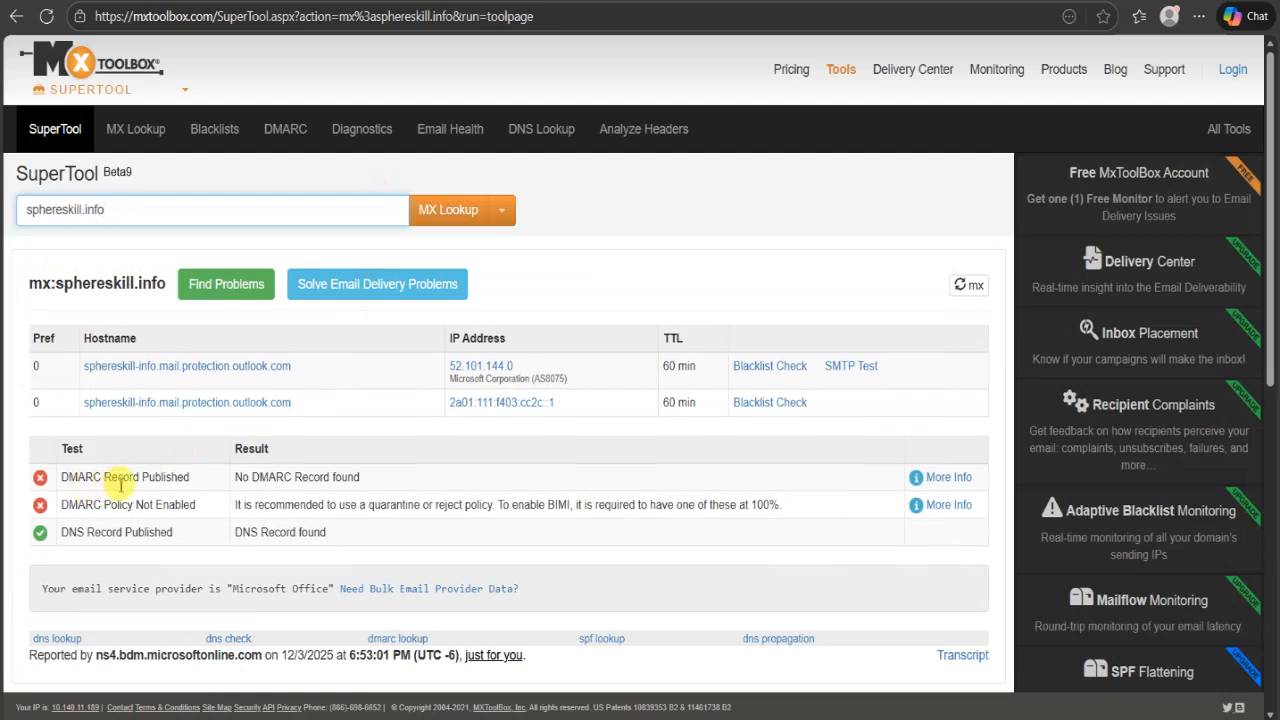
pyautogui.moveTo(366, 480); pyautogui.dragTo(62, 490)
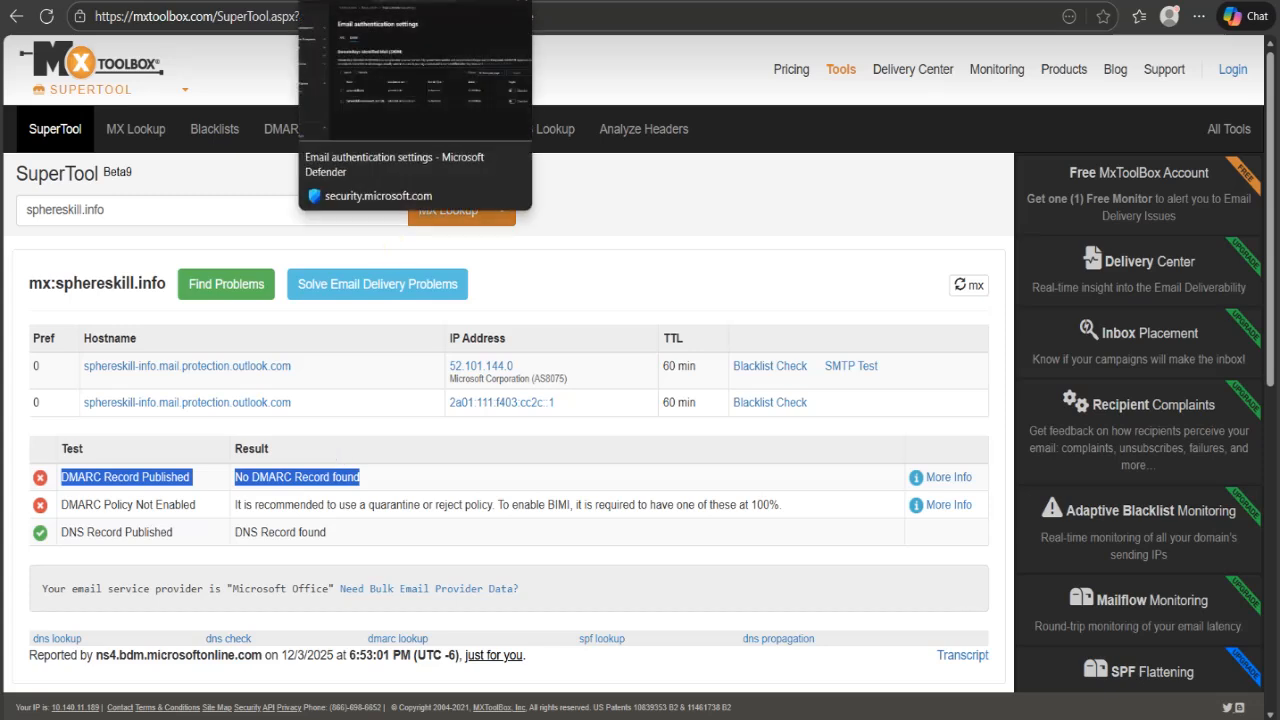
# - Switch to the Microsoft 365 admin center and open the list of the organization's domains
pyautogui.click(215, 1)
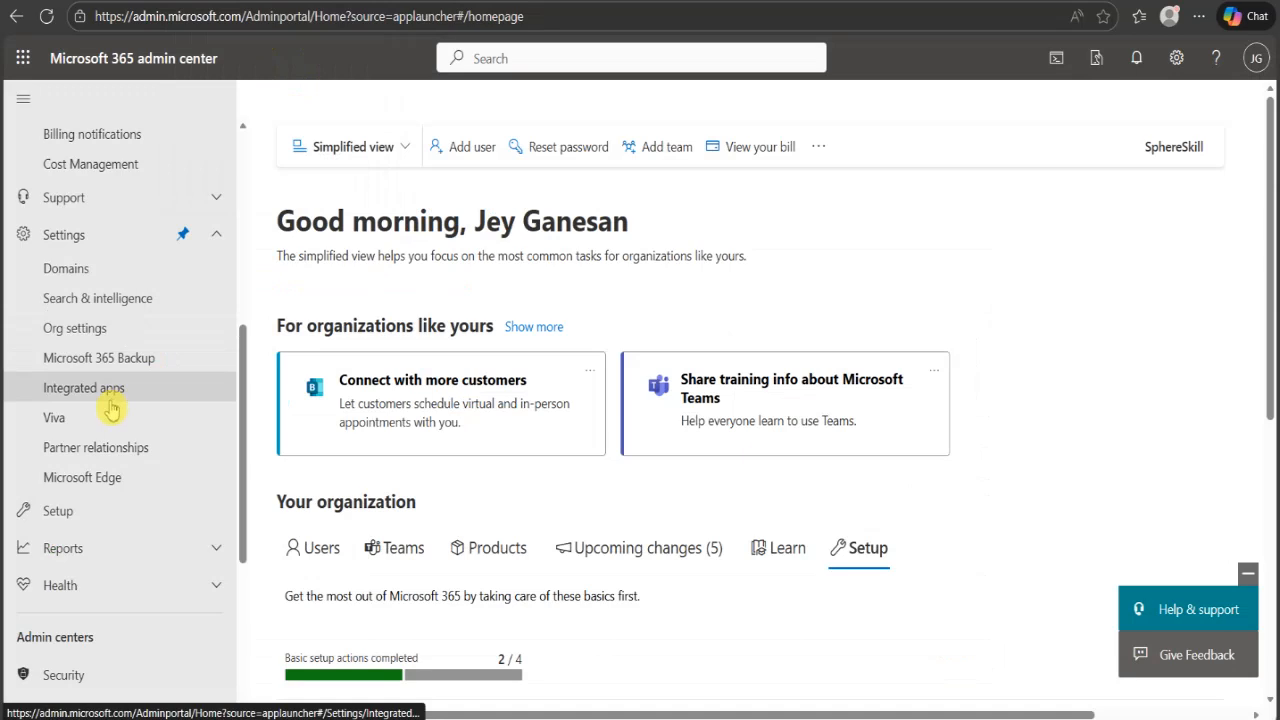
pyautogui.scroll(3, 110, 406)
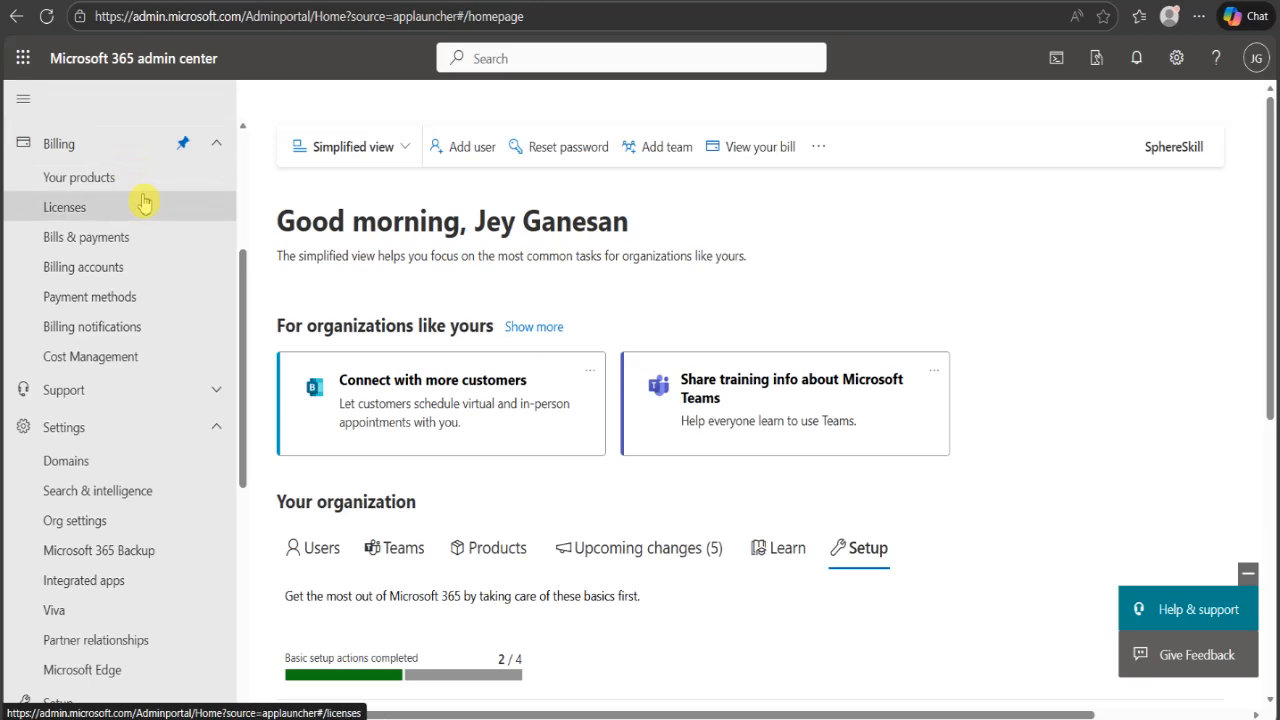
pyautogui.scroll(3, 125, 196)
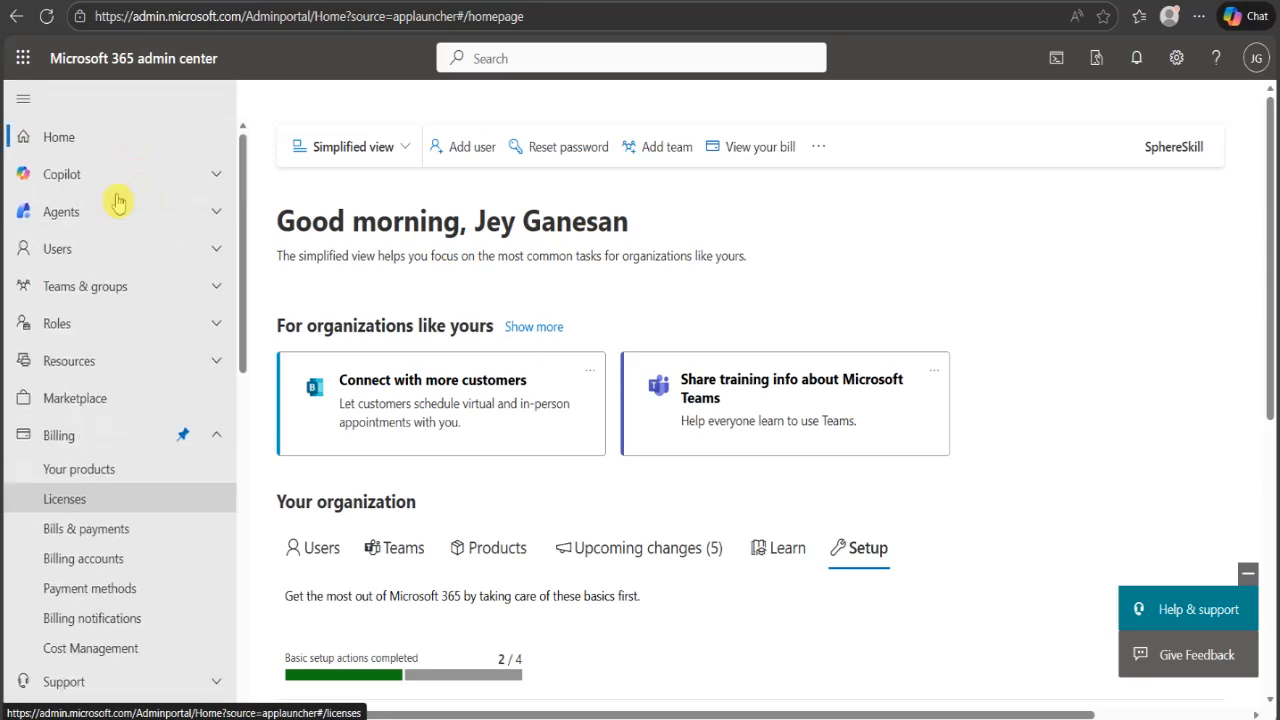
pyautogui.click(212, 441)
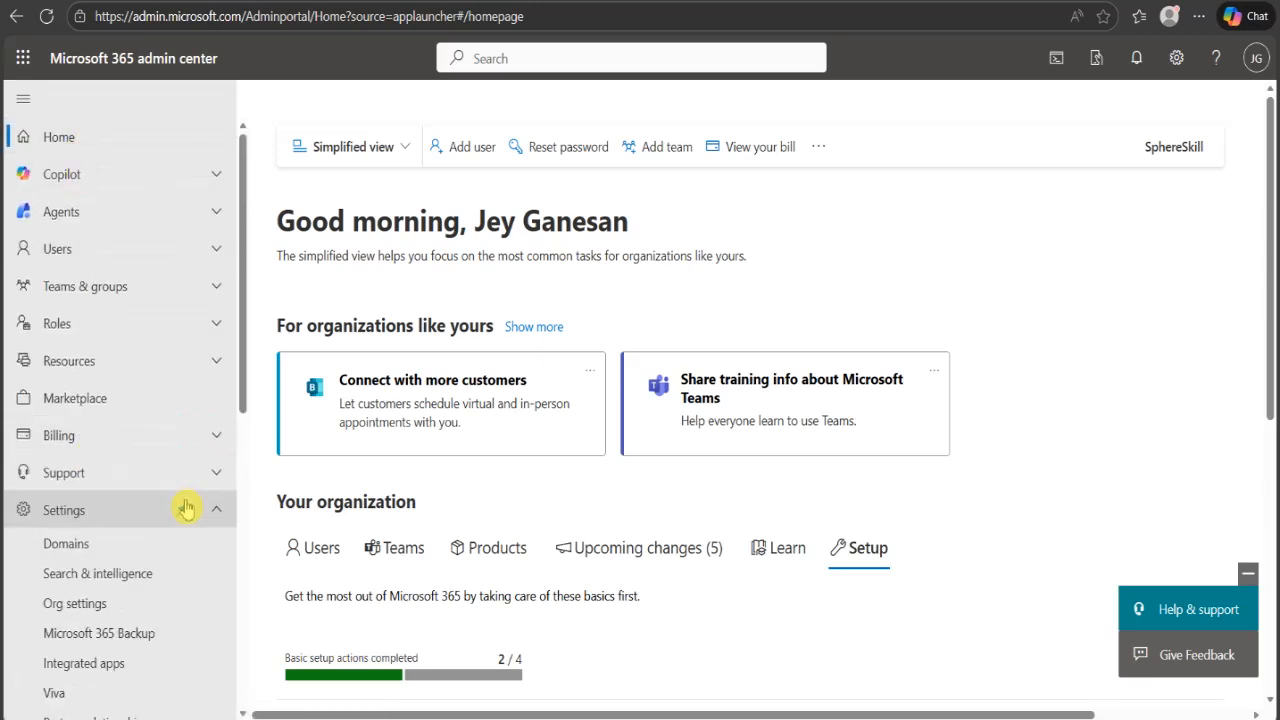
pyautogui.scroll(-1, 152, 465)
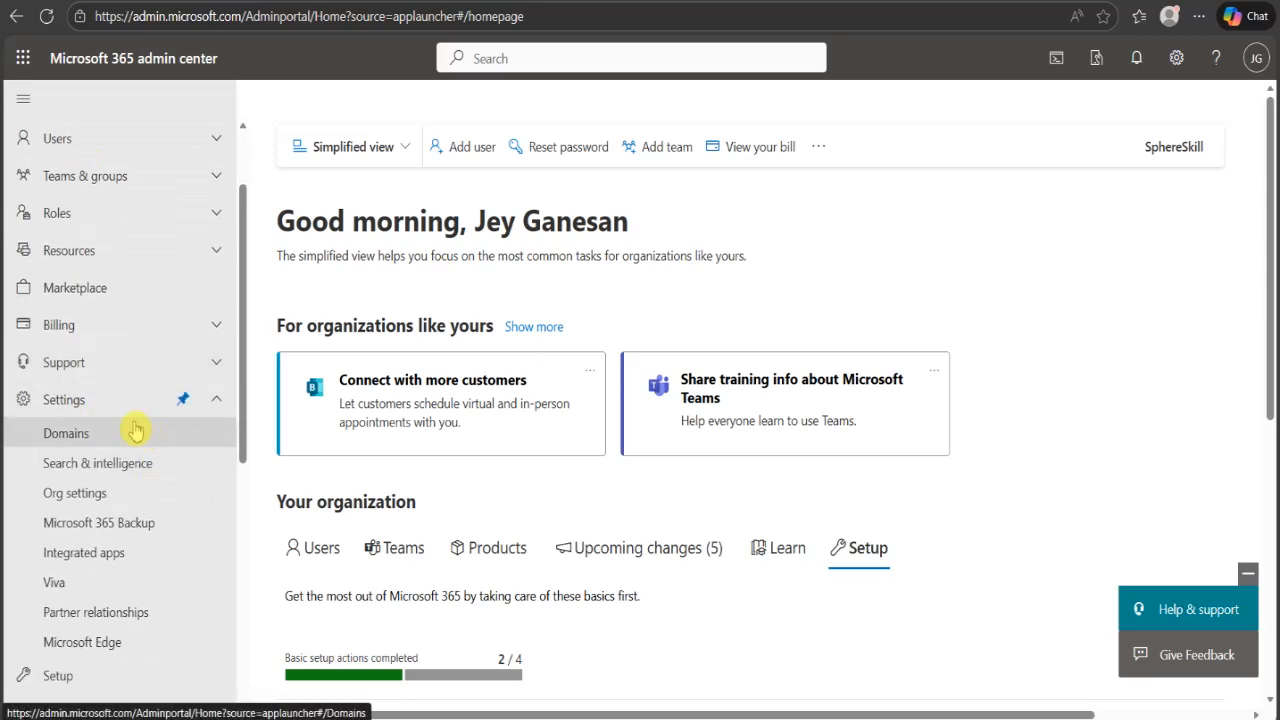
pyautogui.click(78, 440)
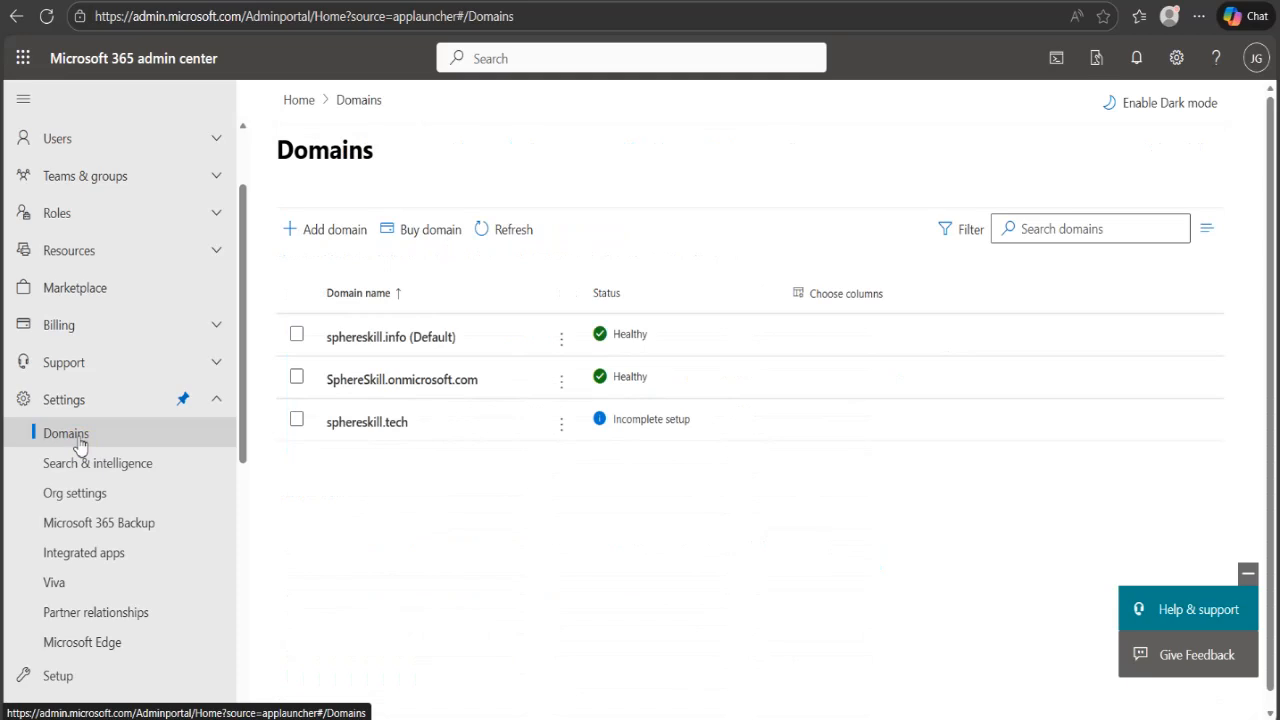
# - Start managing DNS for the sphereskill.info domain and proceed past the connection options
pyautogui.click(298, 335)
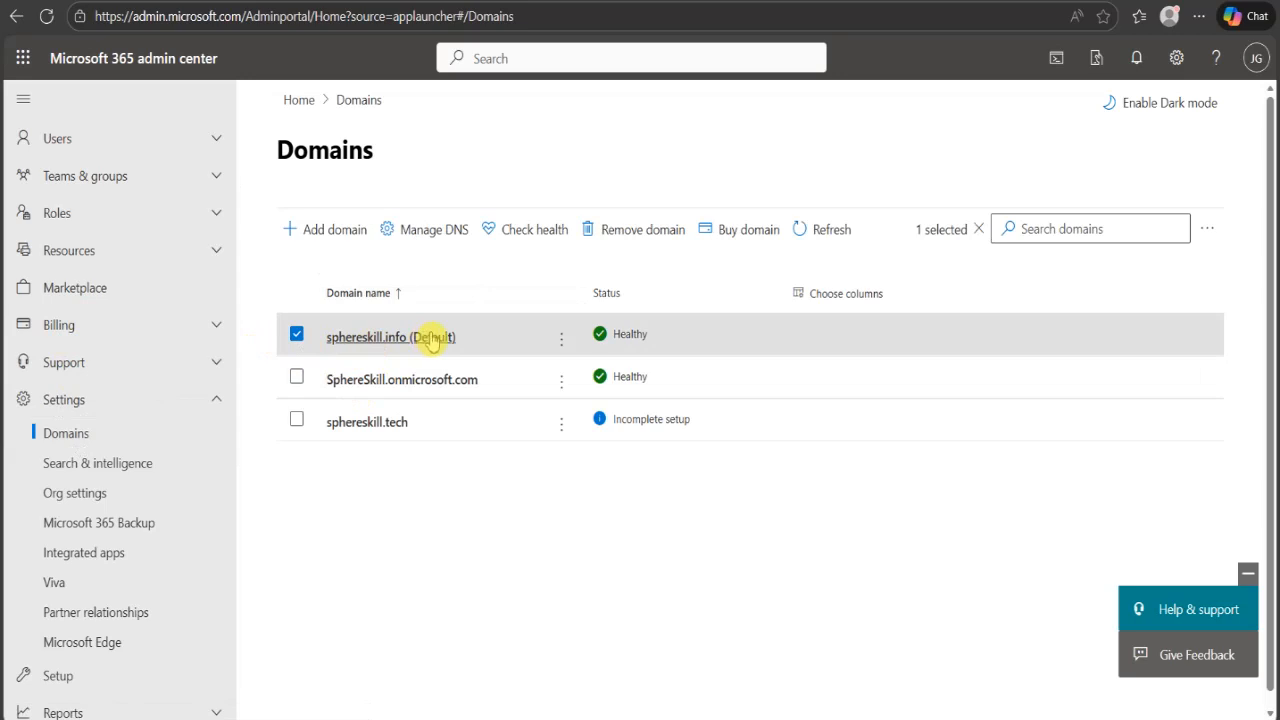
pyautogui.click(433, 234)
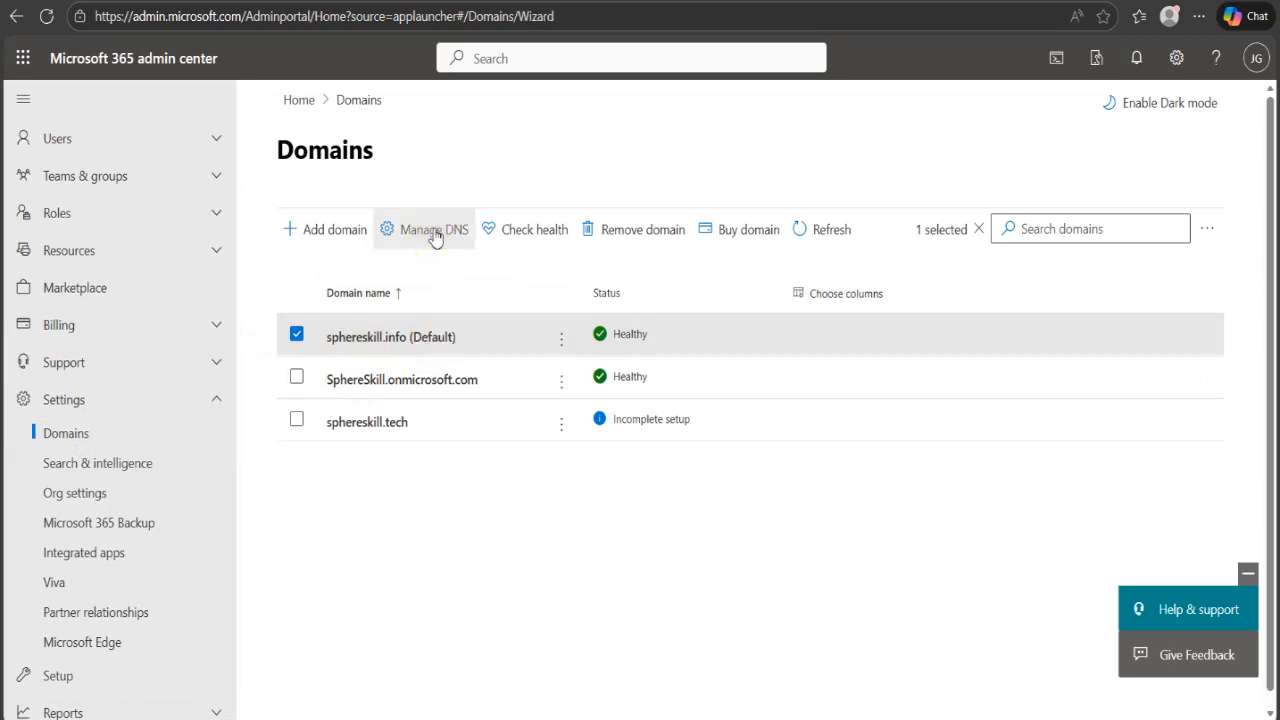
pyautogui.click(550, 692)
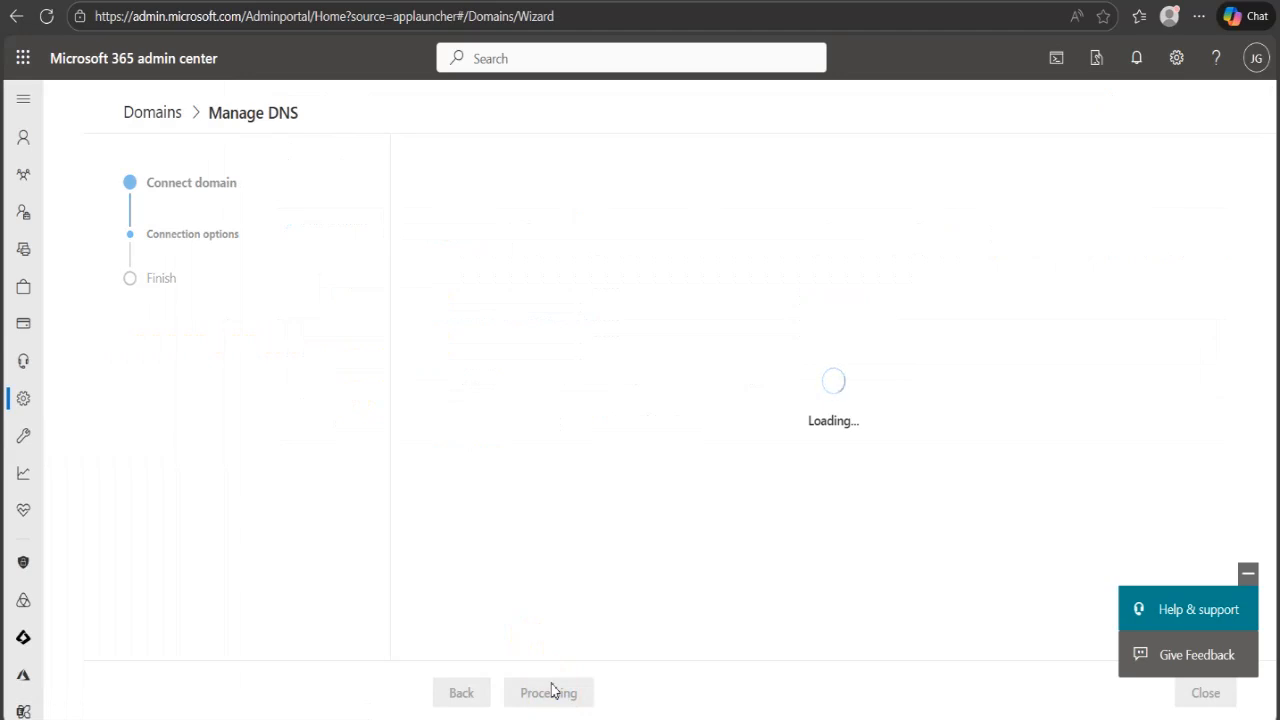
# - Include DomainKeys Identified Mail (DKIM) in the DNS records for sphereskill.info and expand its CNAME records
pyautogui.scroll(-3, 600, 520)
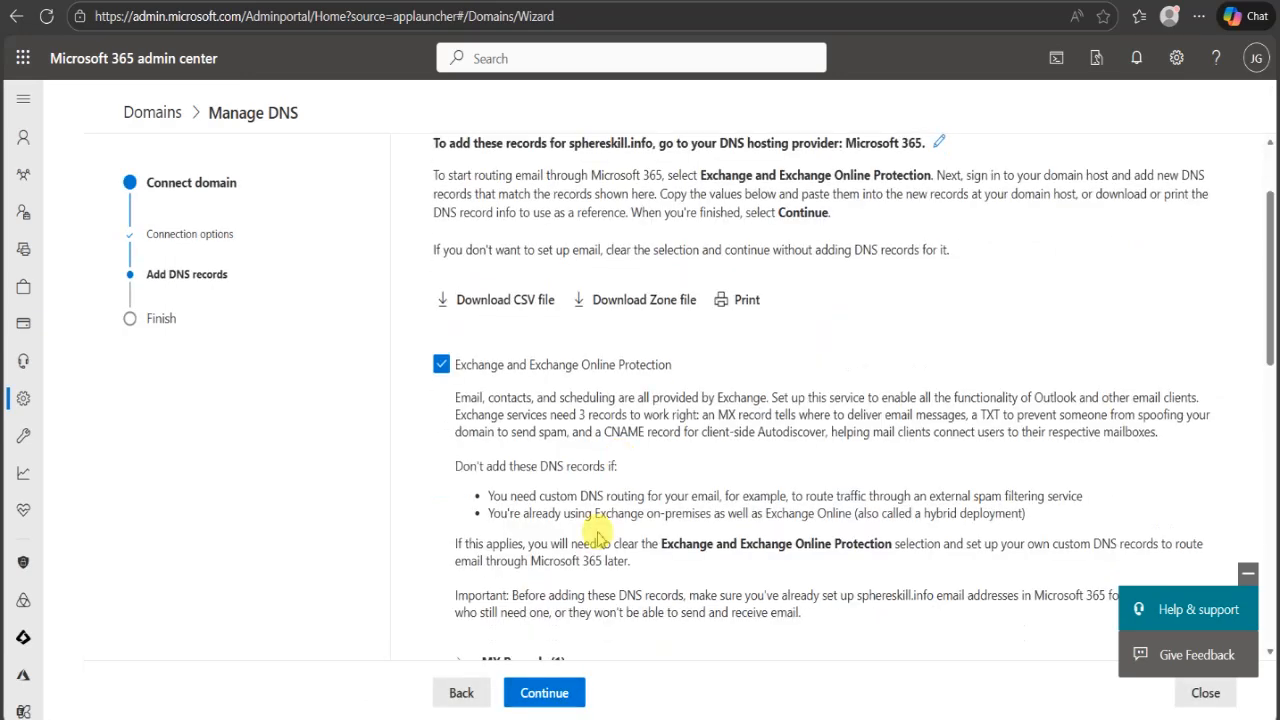
pyautogui.scroll(-5, 594, 423)
pyautogui.scroll(-1, 592, 344)
pyautogui.scroll(-3, 593, 345)
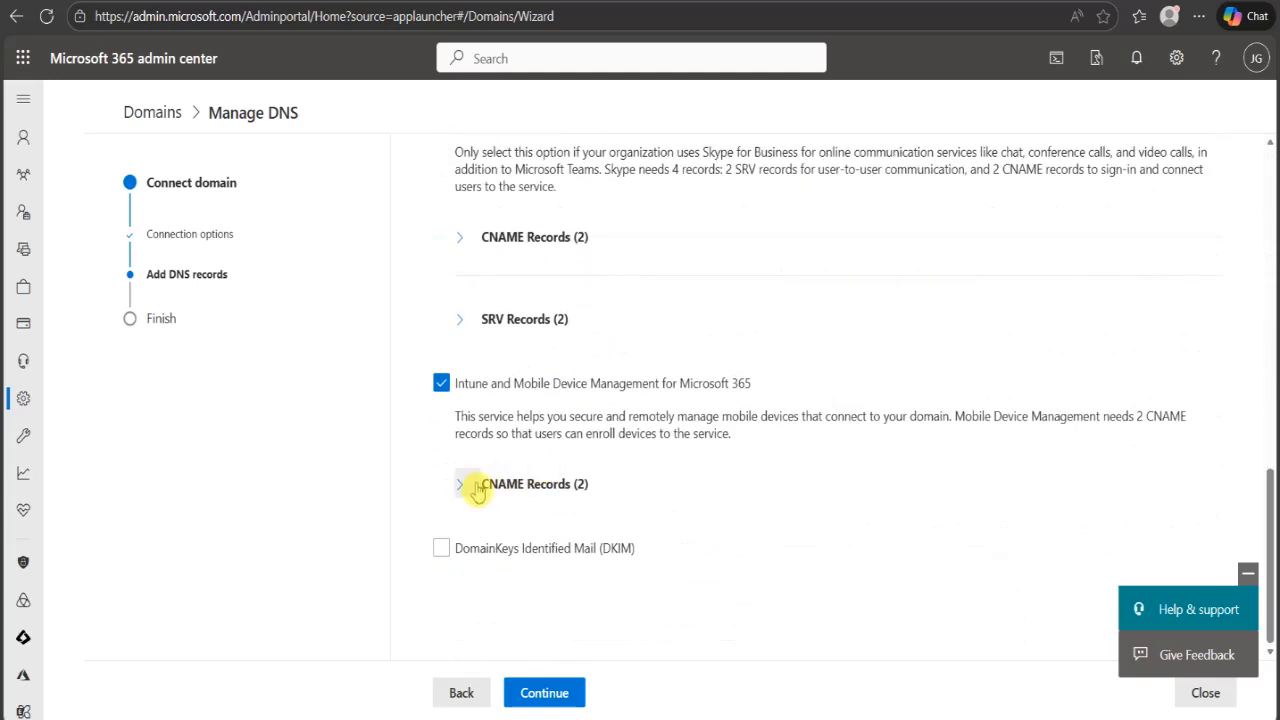
pyautogui.click(440, 550)
pyautogui.scroll(-2, 622, 508)
pyautogui.click(463, 522)
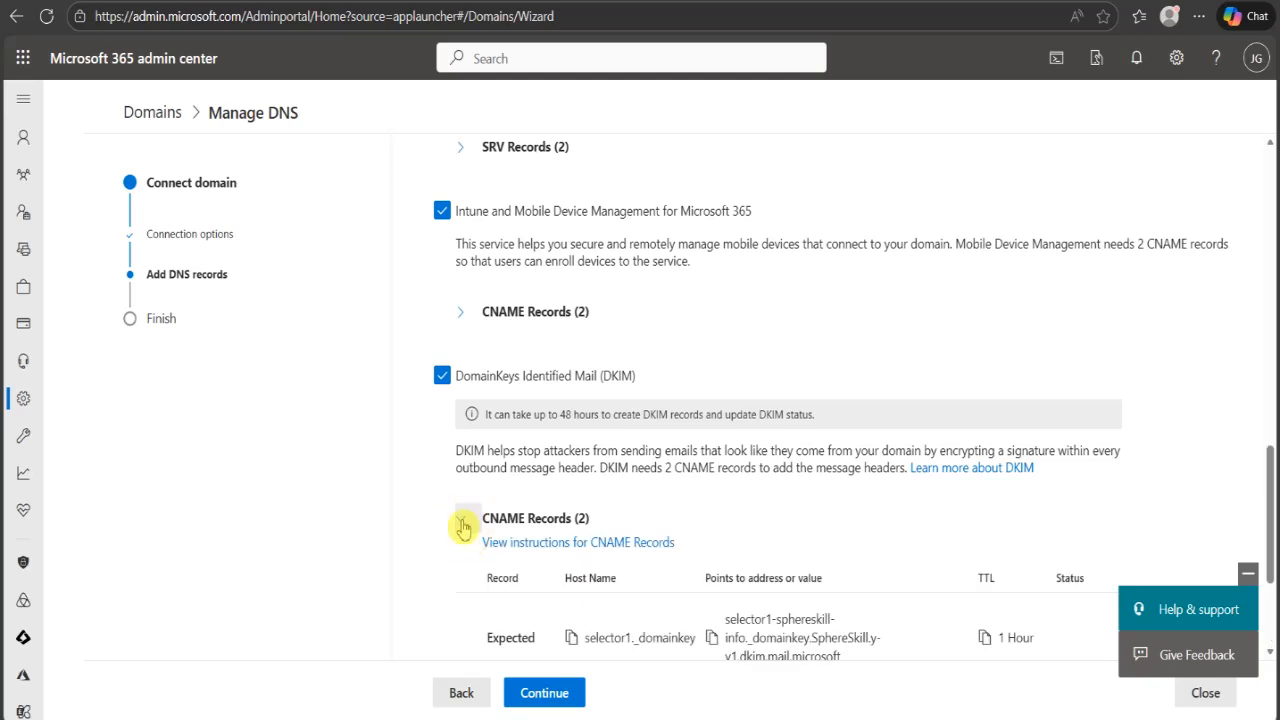
# - Review the host name and target value of the selector2._domainkey CNAME record, and submit the DNS record selection
pyautogui.scroll(-3, 602, 445)
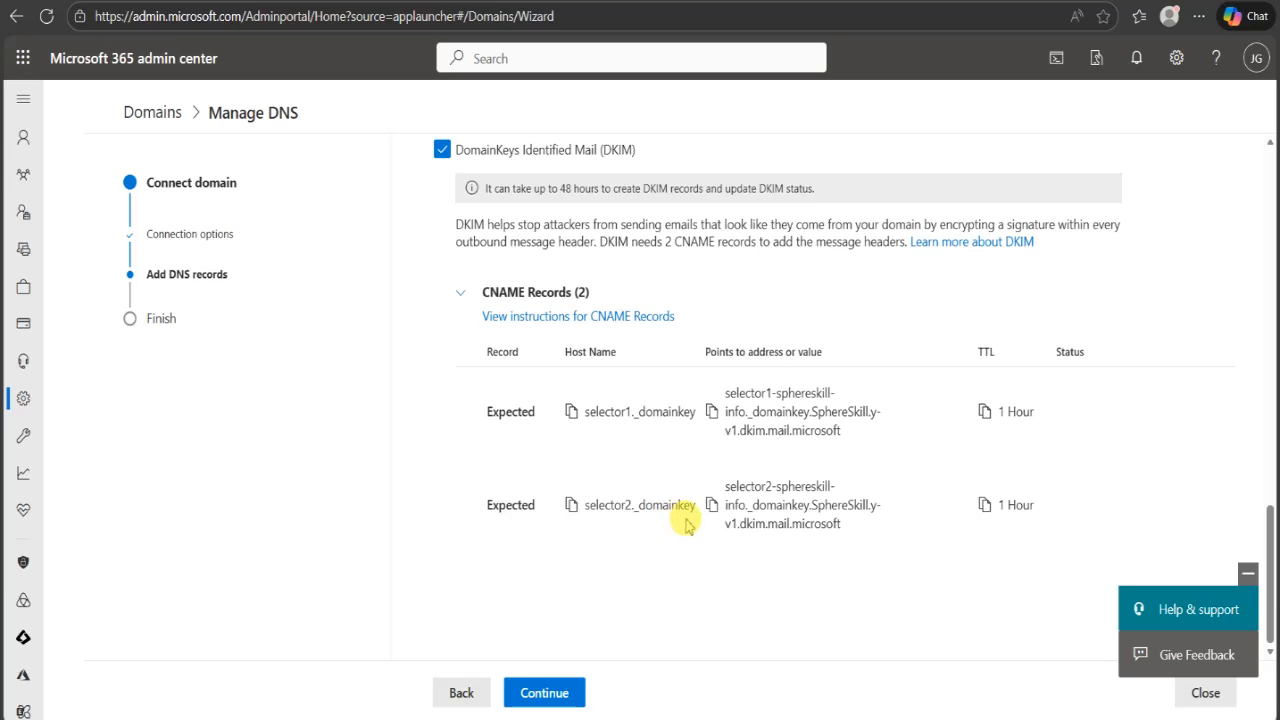
pyautogui.moveTo(697, 507); pyautogui.dragTo(586, 509)
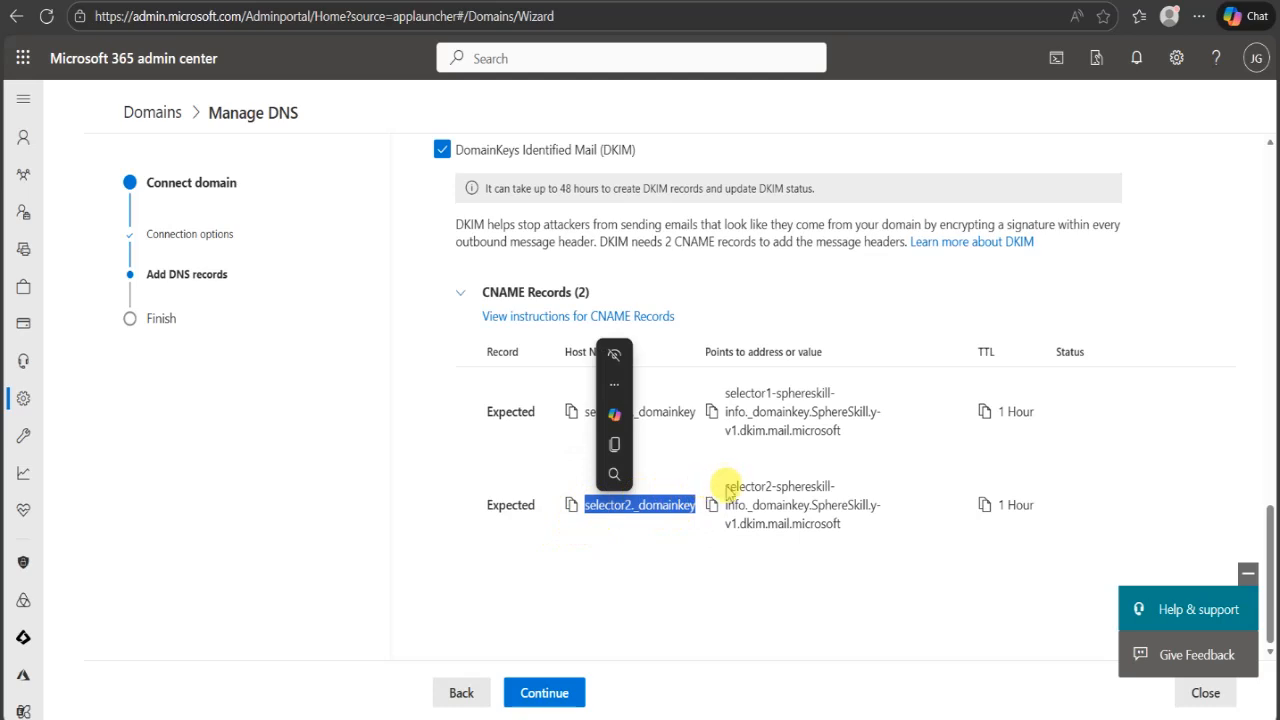
pyautogui.click(740, 490)
pyautogui.moveTo(783, 505); pyautogui.dragTo(843, 534)
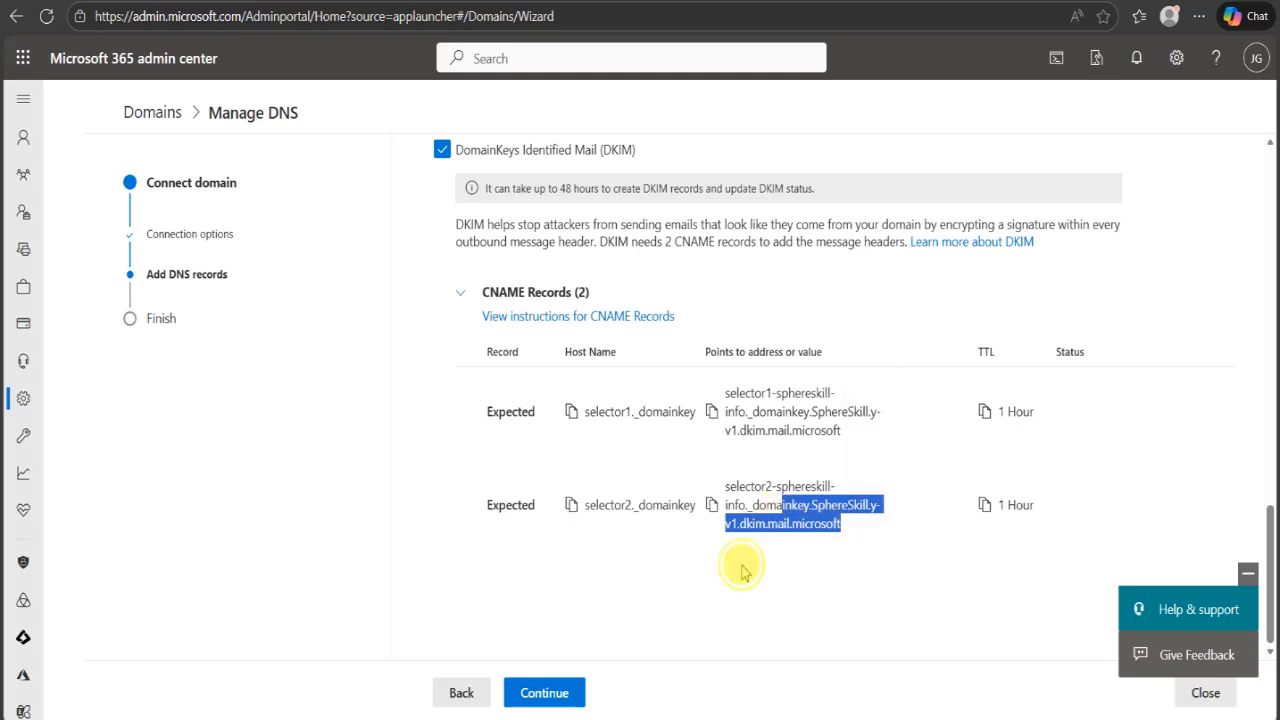
pyautogui.scroll(2, 745, 573)
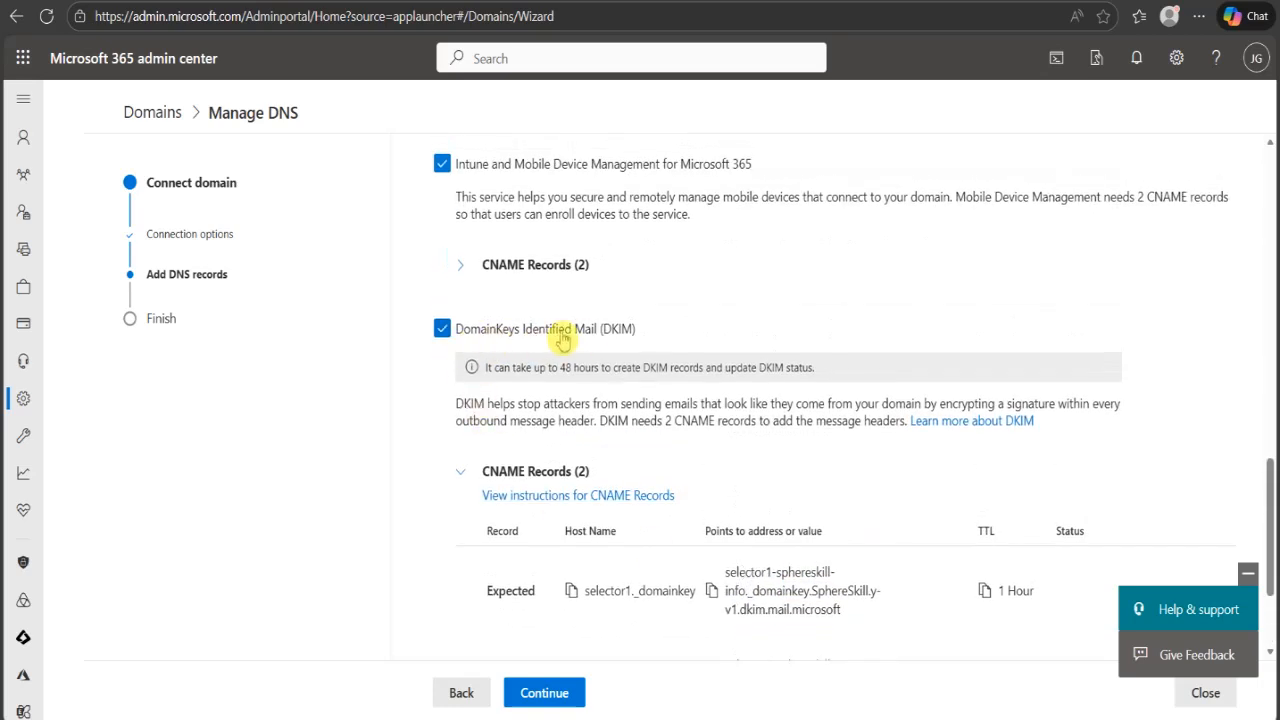
pyautogui.scroll(-2, 578, 530)
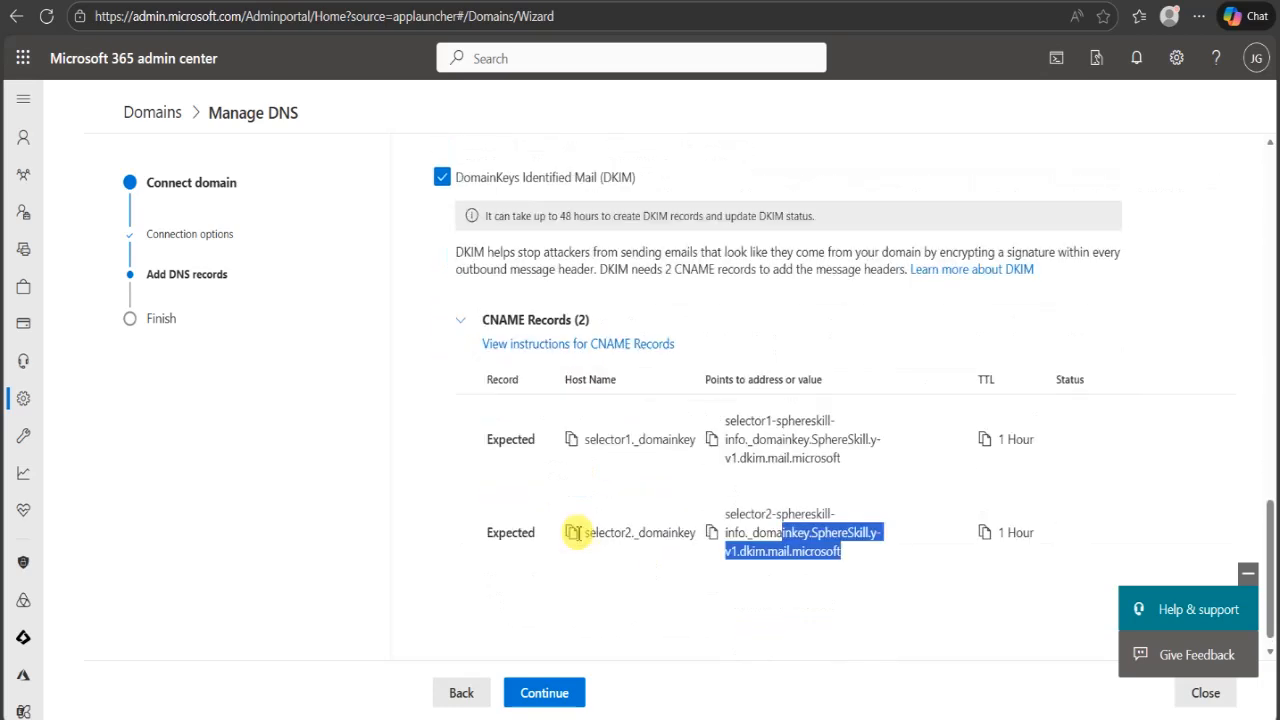
pyautogui.click(546, 695)
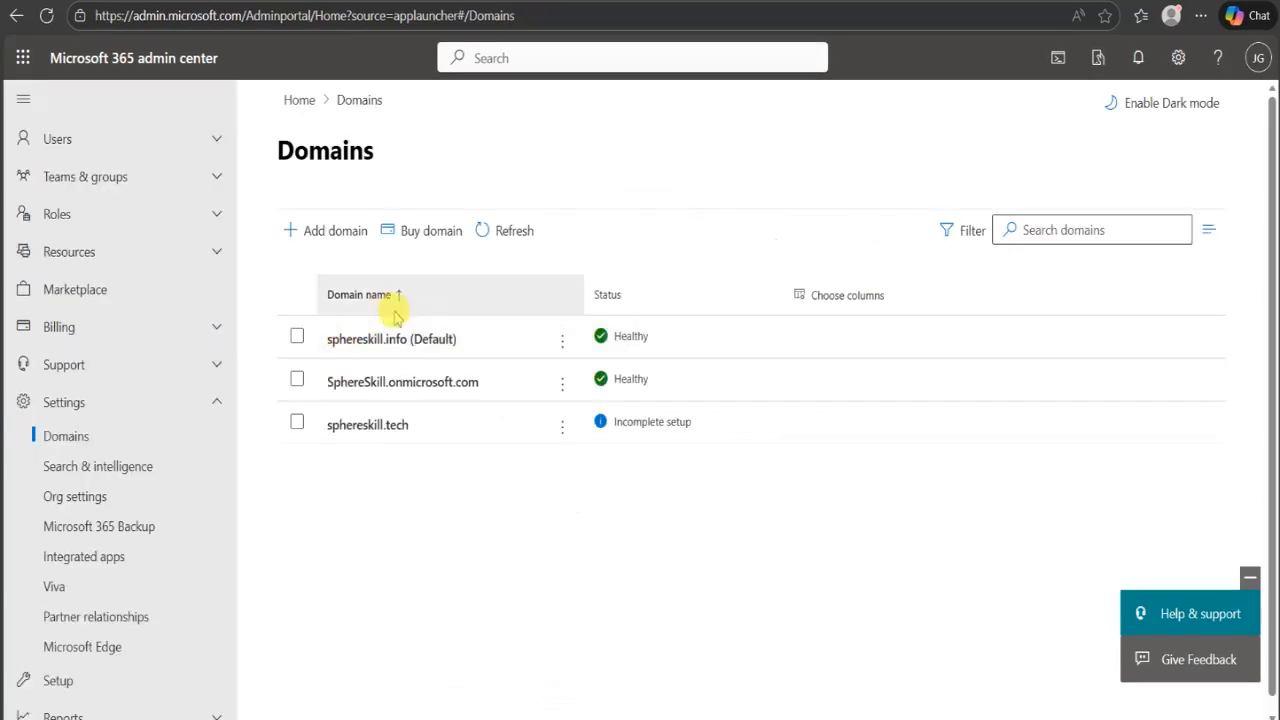
# - Open the DNS records of the sphereskill.info domain and find the DKIM section
pyautogui.click(388, 341)
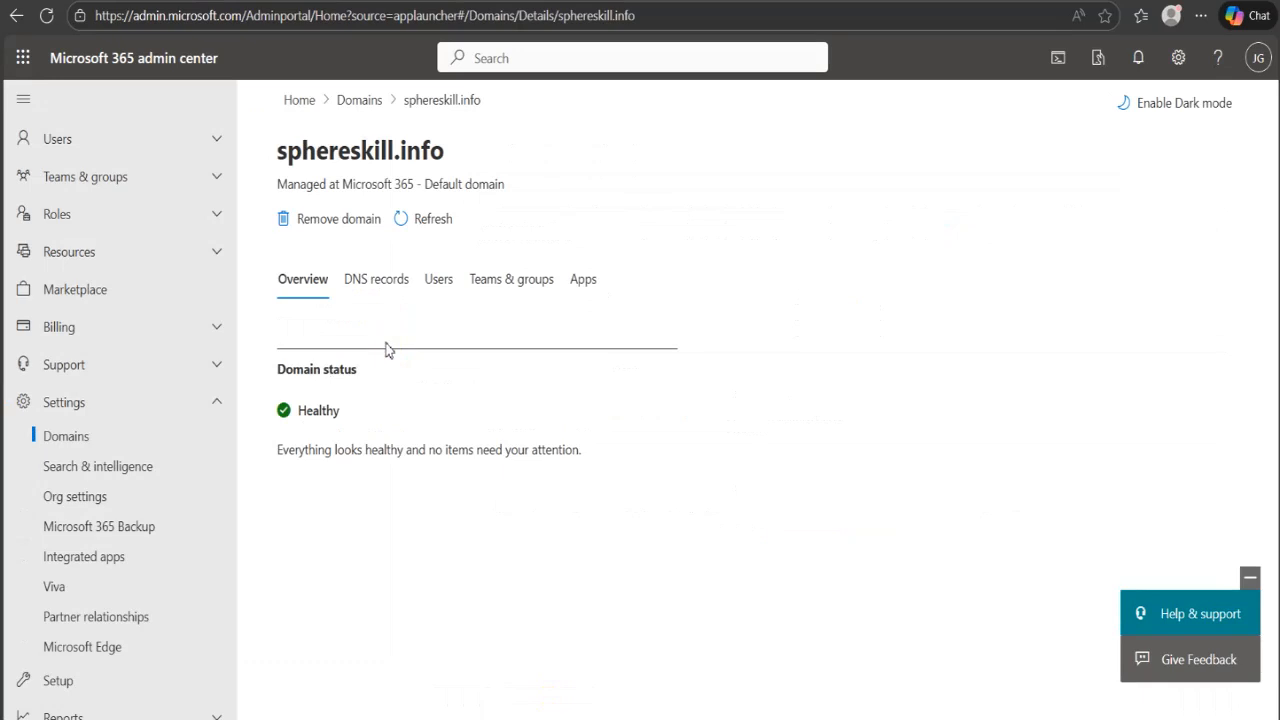
pyautogui.click(377, 280)
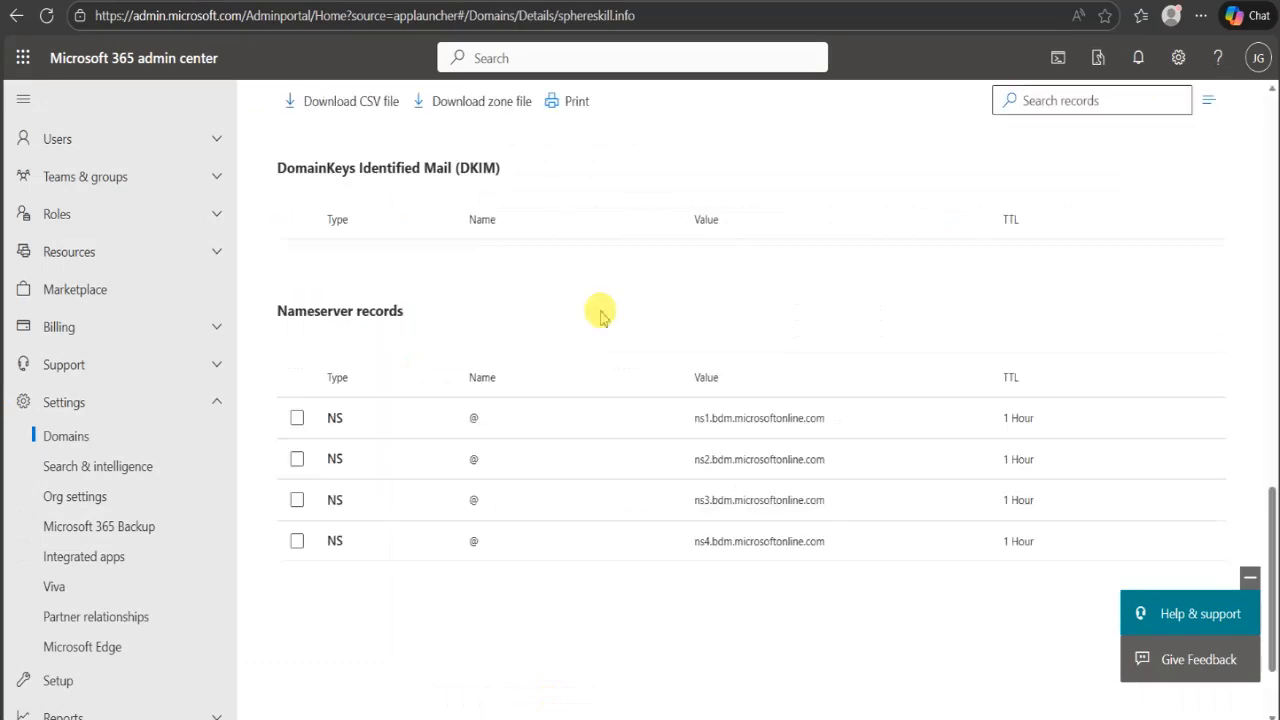
pyautogui.scroll(3, 602, 312)
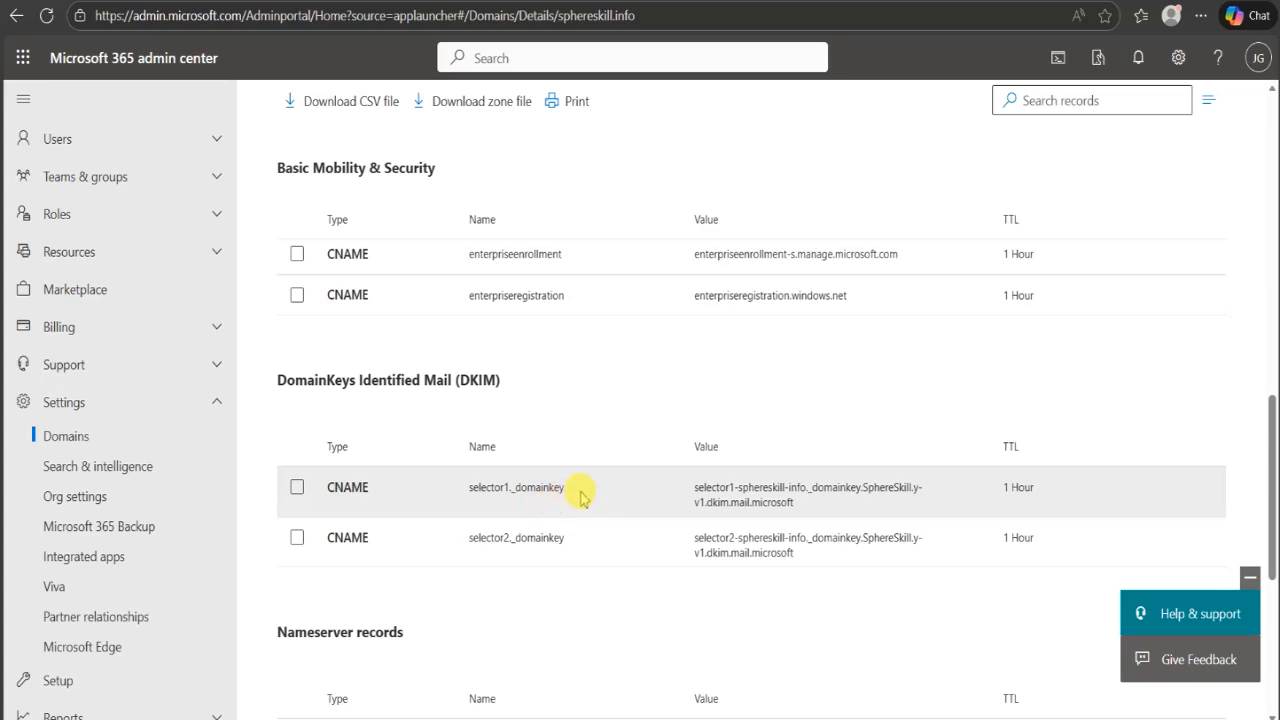
# - Inspect the details of the selector1._domainkey CNAME record, close them, and look over the remaining DNS records
pyautogui.moveTo(571, 491); pyautogui.dragTo(466, 497)
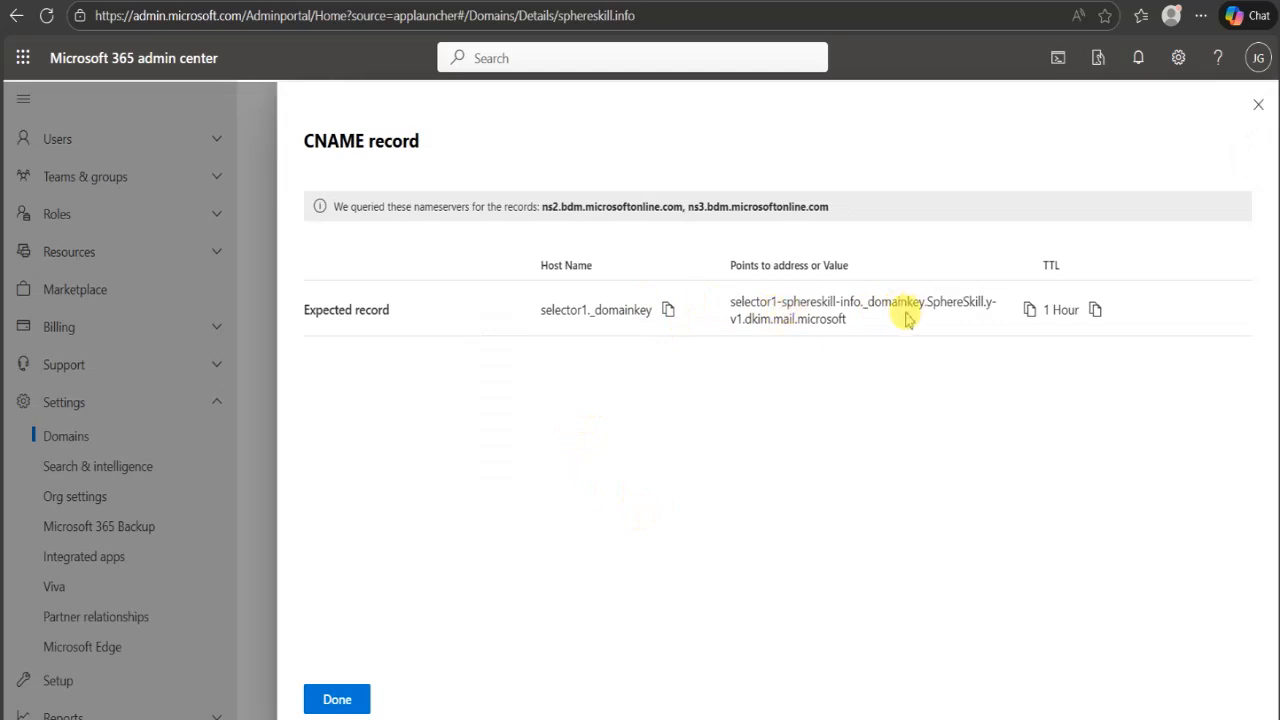
pyautogui.moveTo(880, 333); pyautogui.dragTo(735, 330)
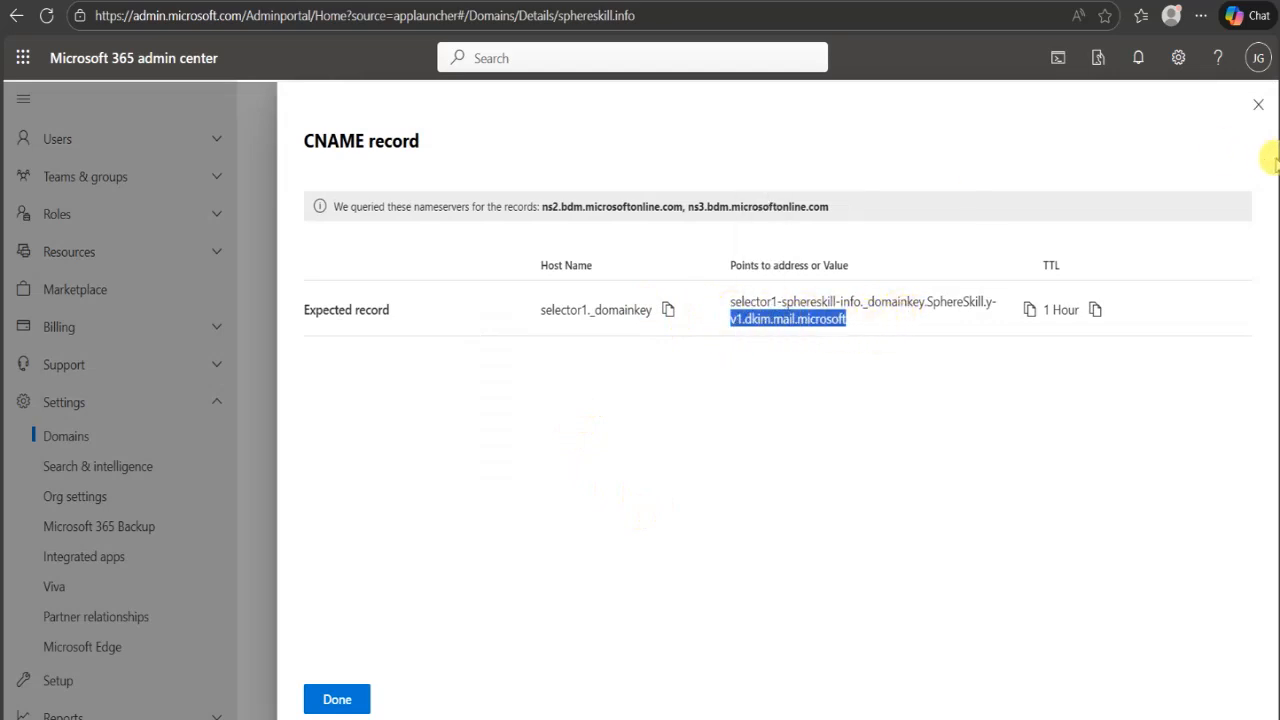
pyautogui.click(1258, 105)
pyautogui.scroll(-15, 557, 434)
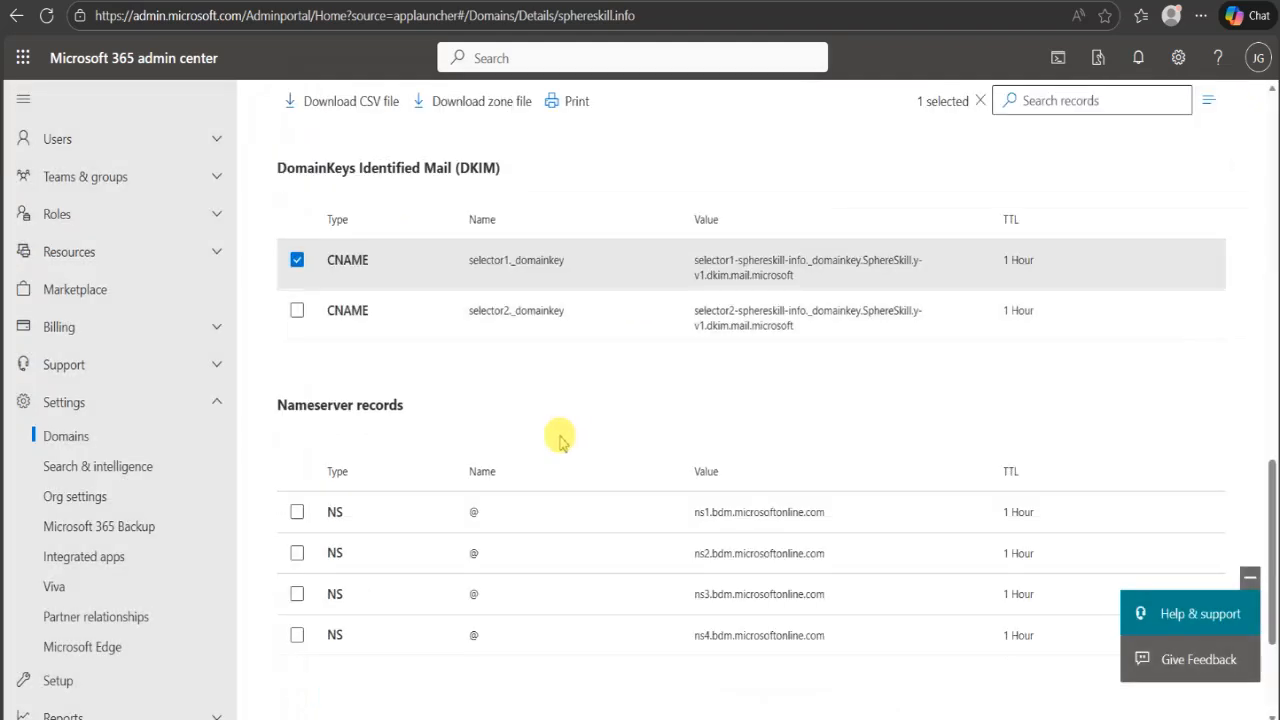
pyautogui.scroll(13, 563, 443)
pyautogui.scroll(3, 560, 443)
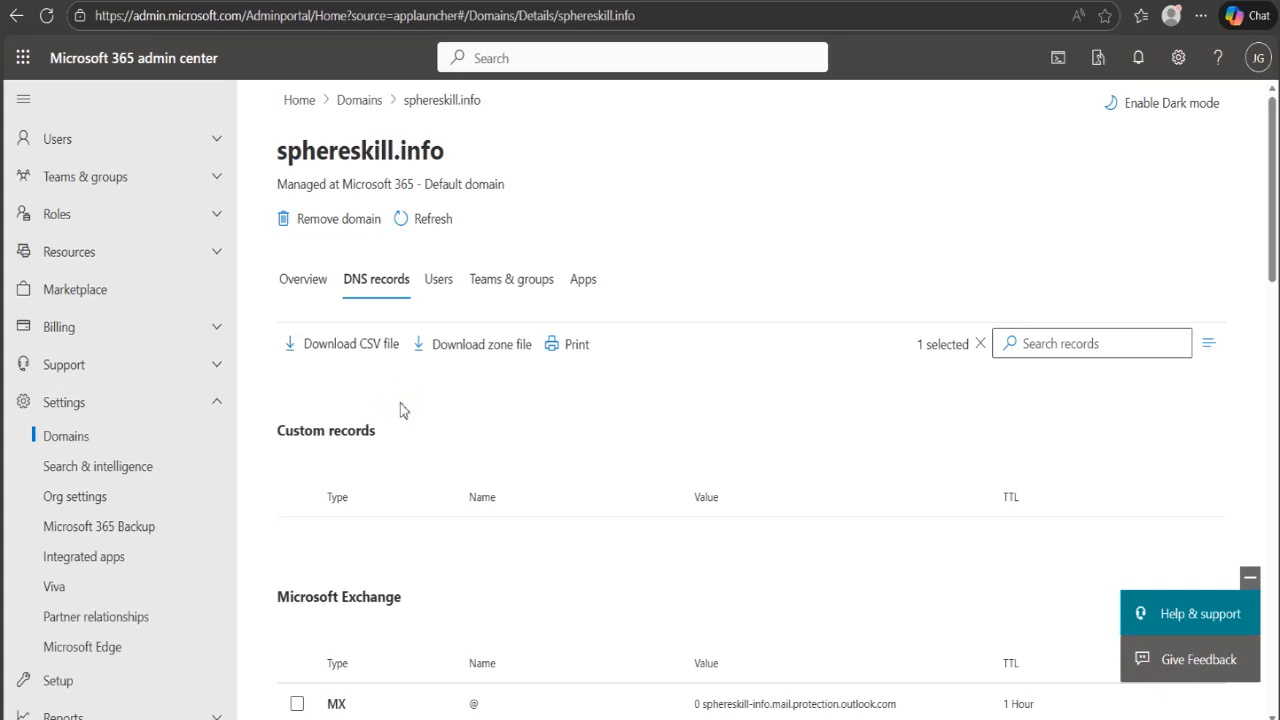
pyautogui.click(222, 416)
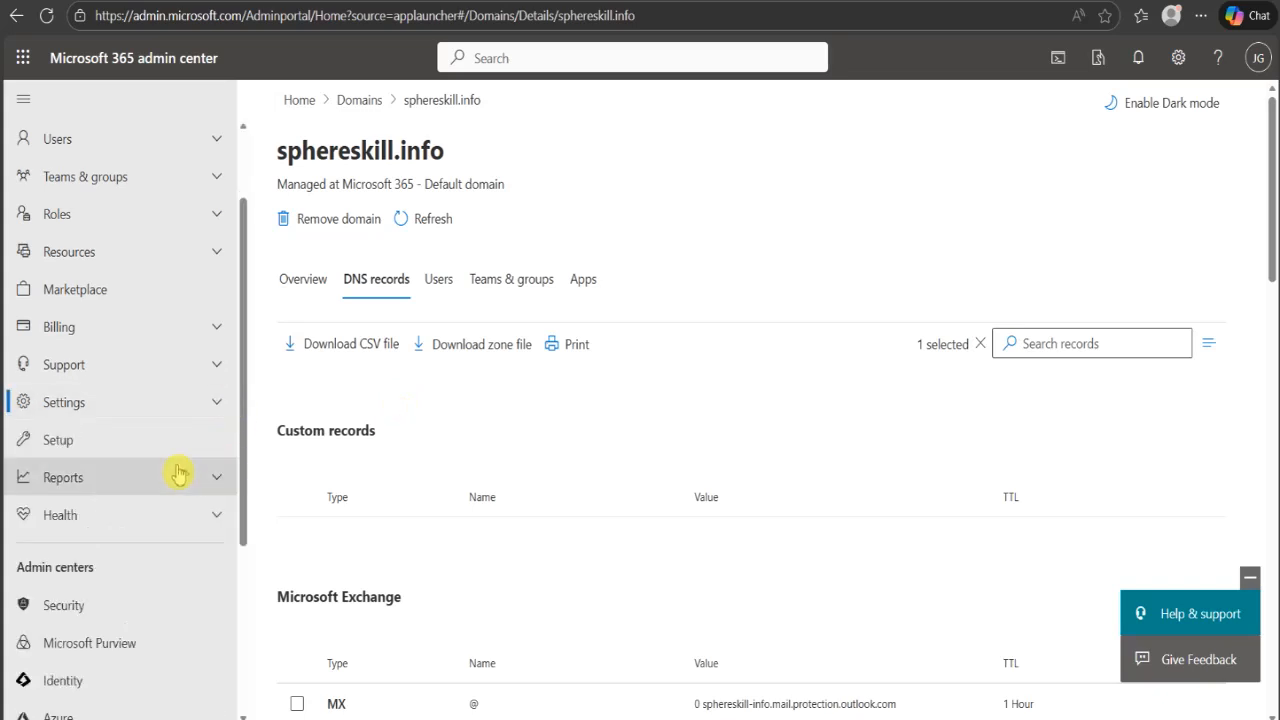
pyautogui.scroll(-3, 177, 475)
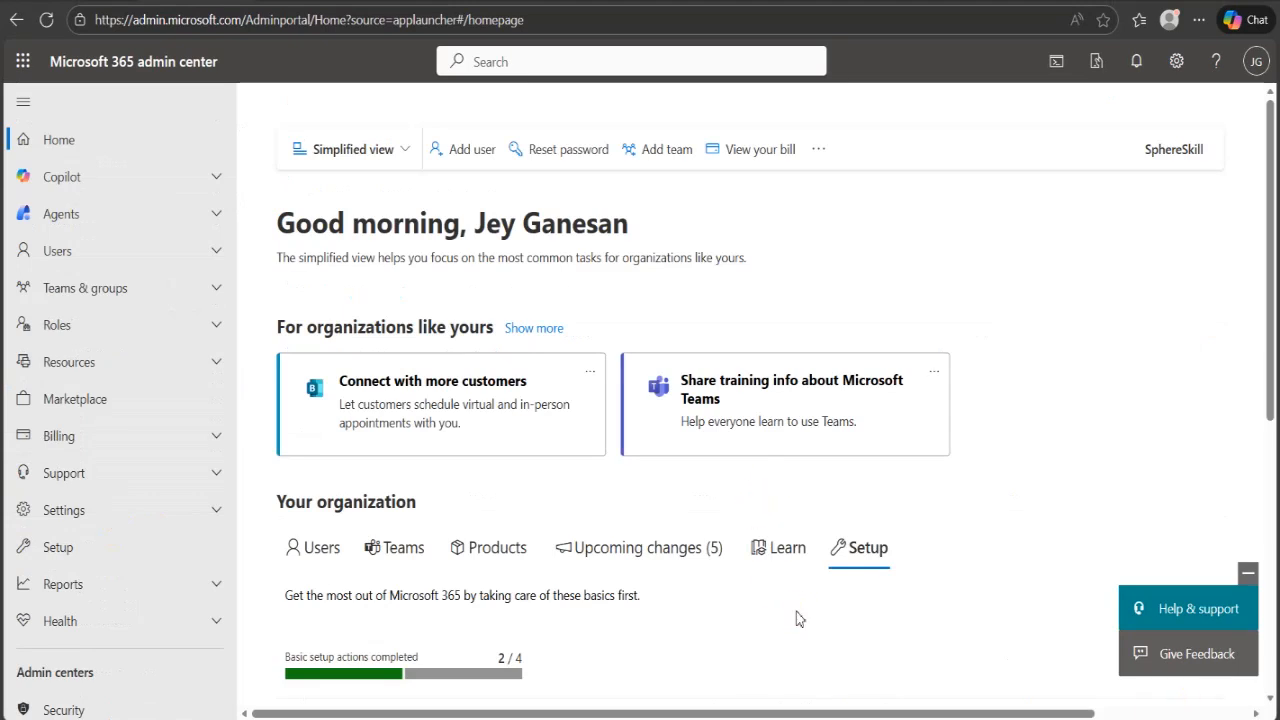
pyautogui.scroll(-2, 796, 616)
pyautogui.scroll(-2, 798, 618)
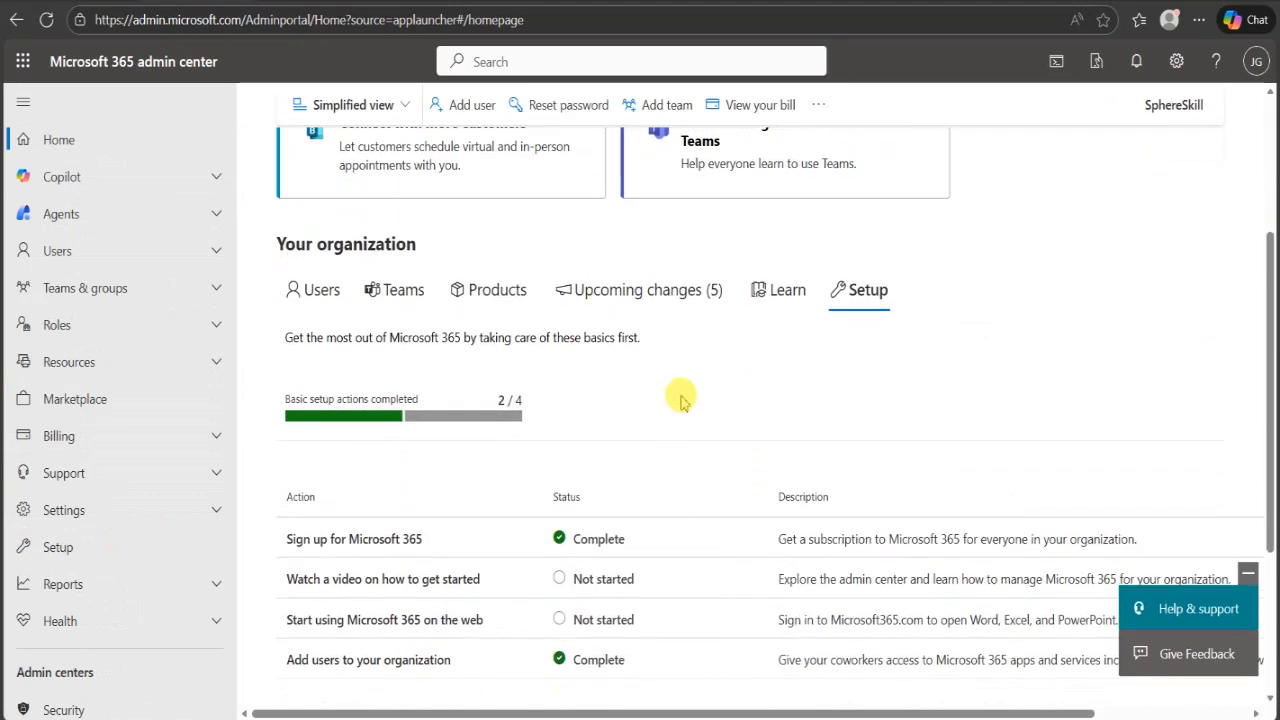
# - Open the Security admin center from the list of all admin centers
pyautogui.scroll(2, 680, 400)
pyautogui.scroll(-3, 100, 505)
pyautogui.scroll(-3, 100, 507)
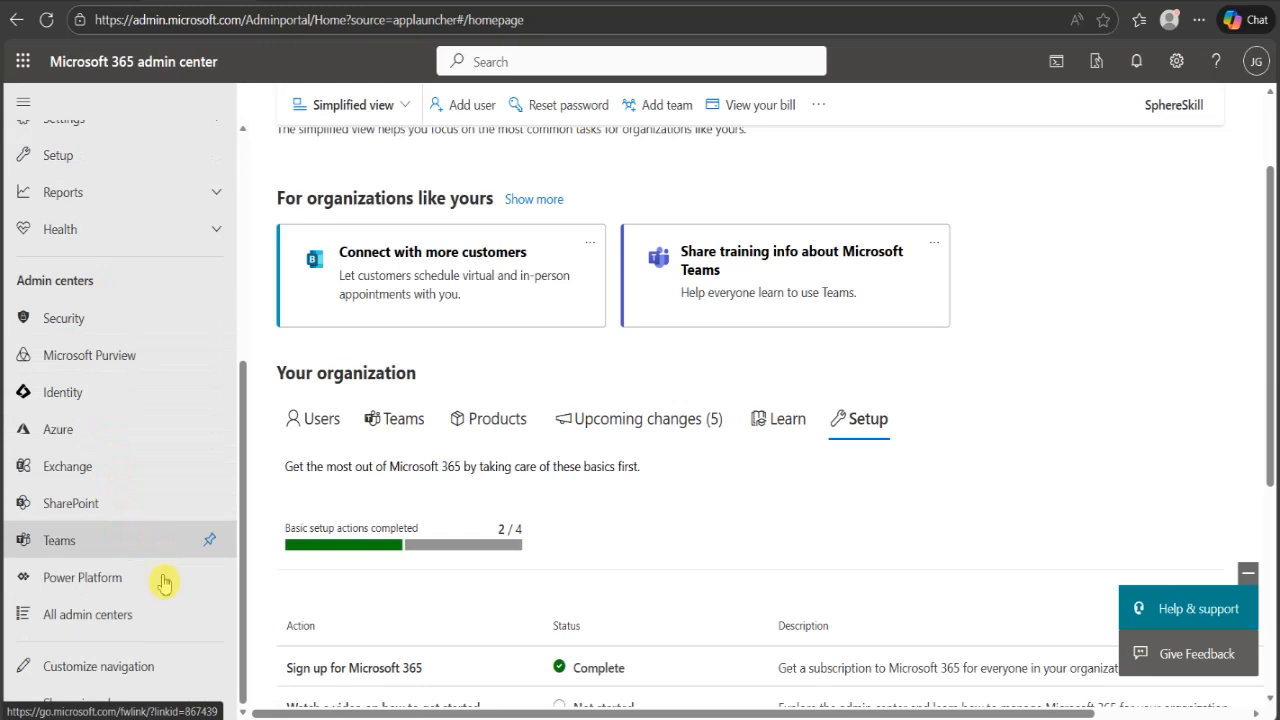
pyautogui.scroll(2, 137, 560)
pyautogui.scroll(4, 137, 560)
pyautogui.scroll(-6, 137, 560)
pyautogui.click(107, 620)
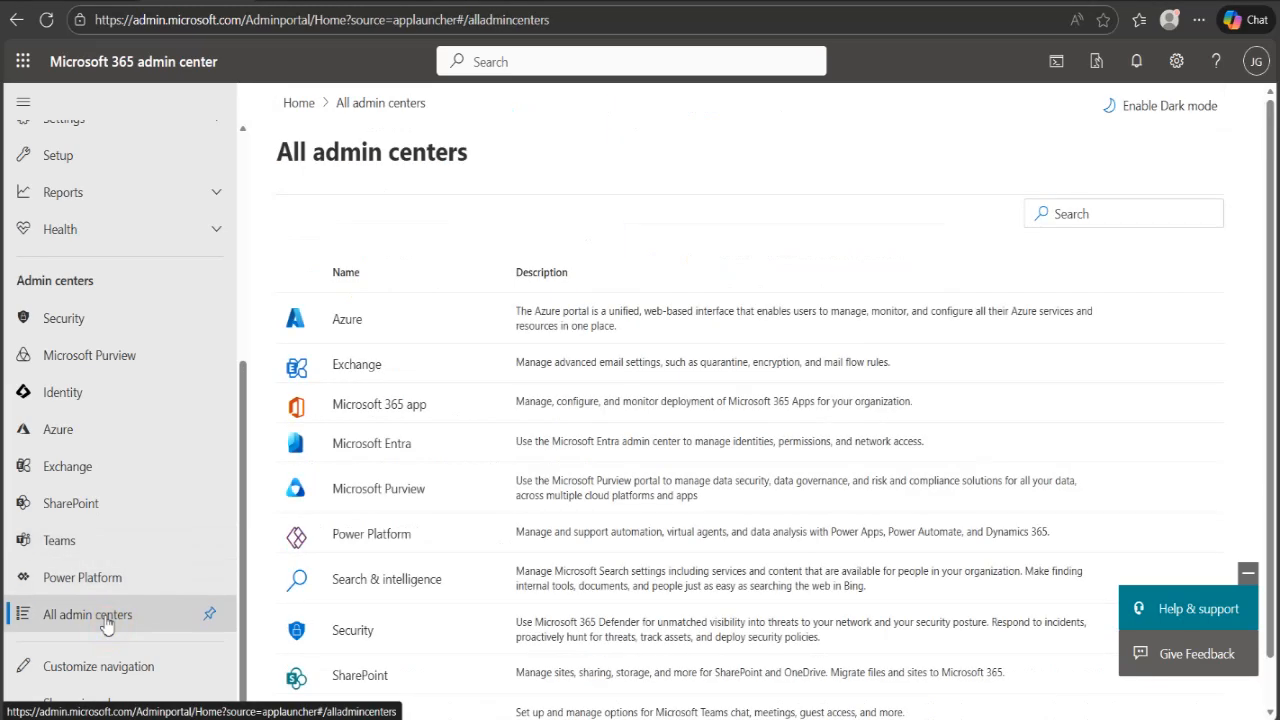
pyautogui.scroll(-1, 448, 490)
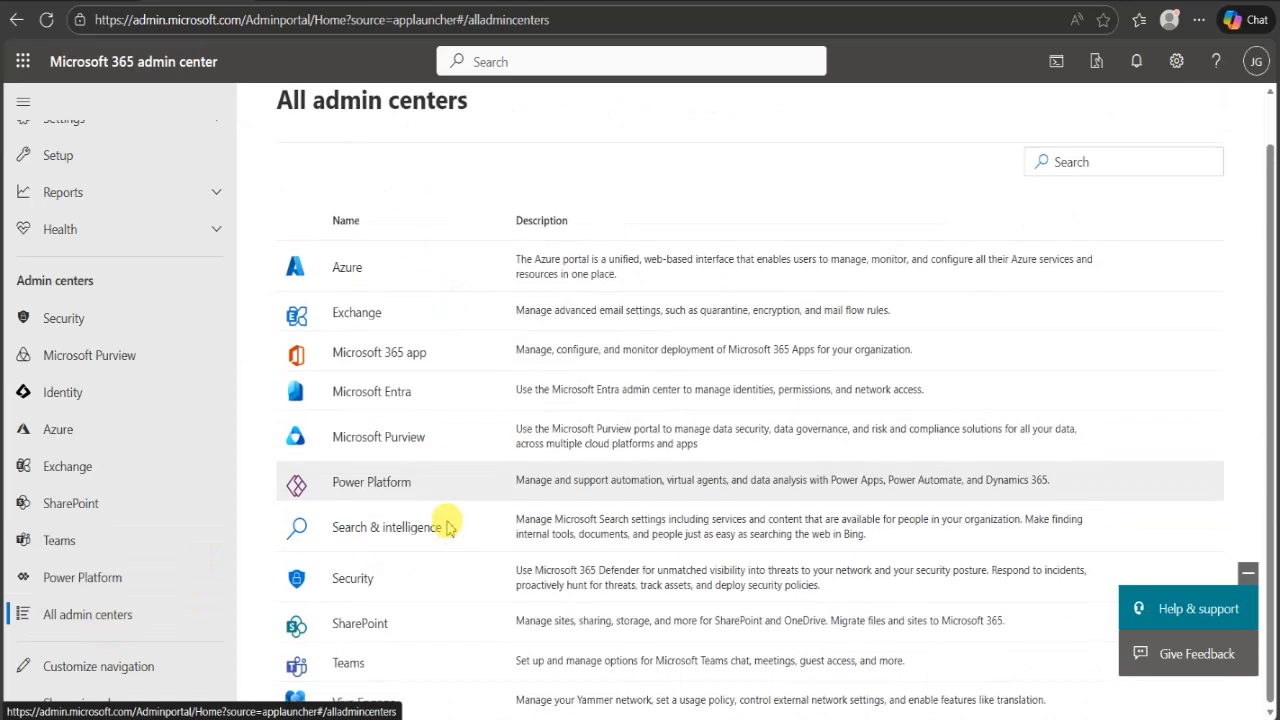
pyautogui.click(355, 584)
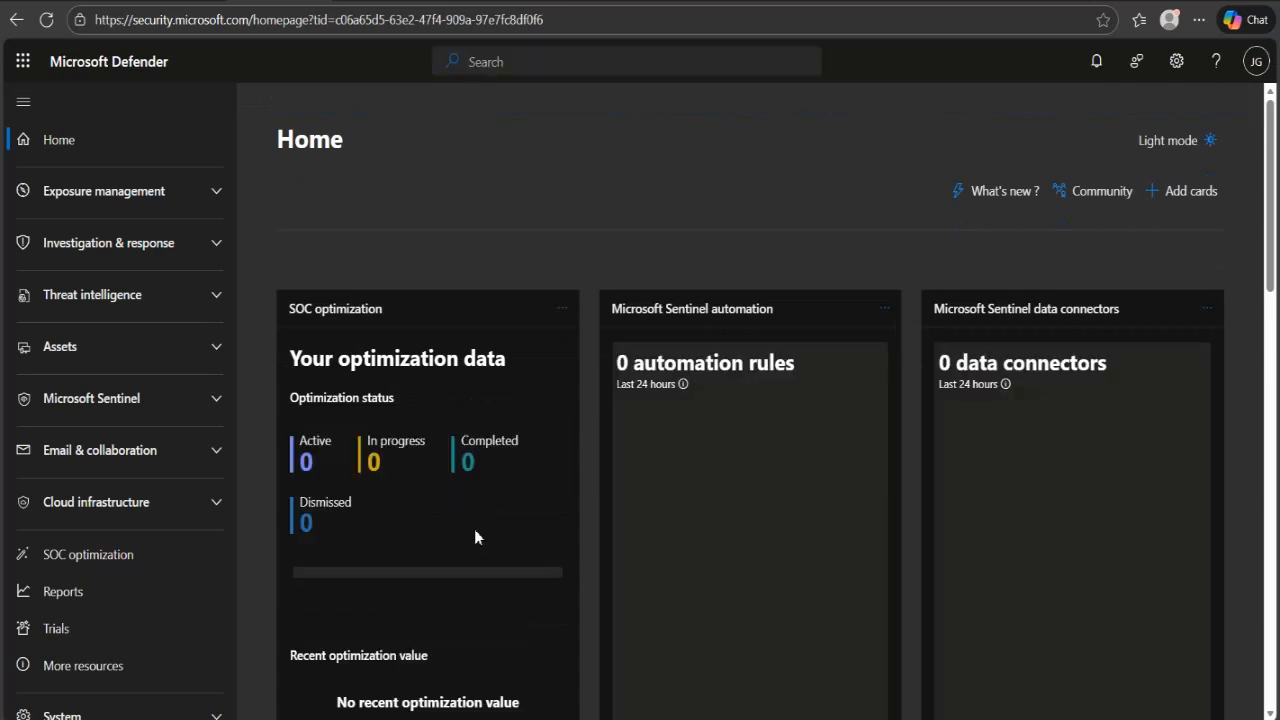
# - Open the threat policies within the Email & collaboration policies and rules
pyautogui.scroll(-3, 475, 537)
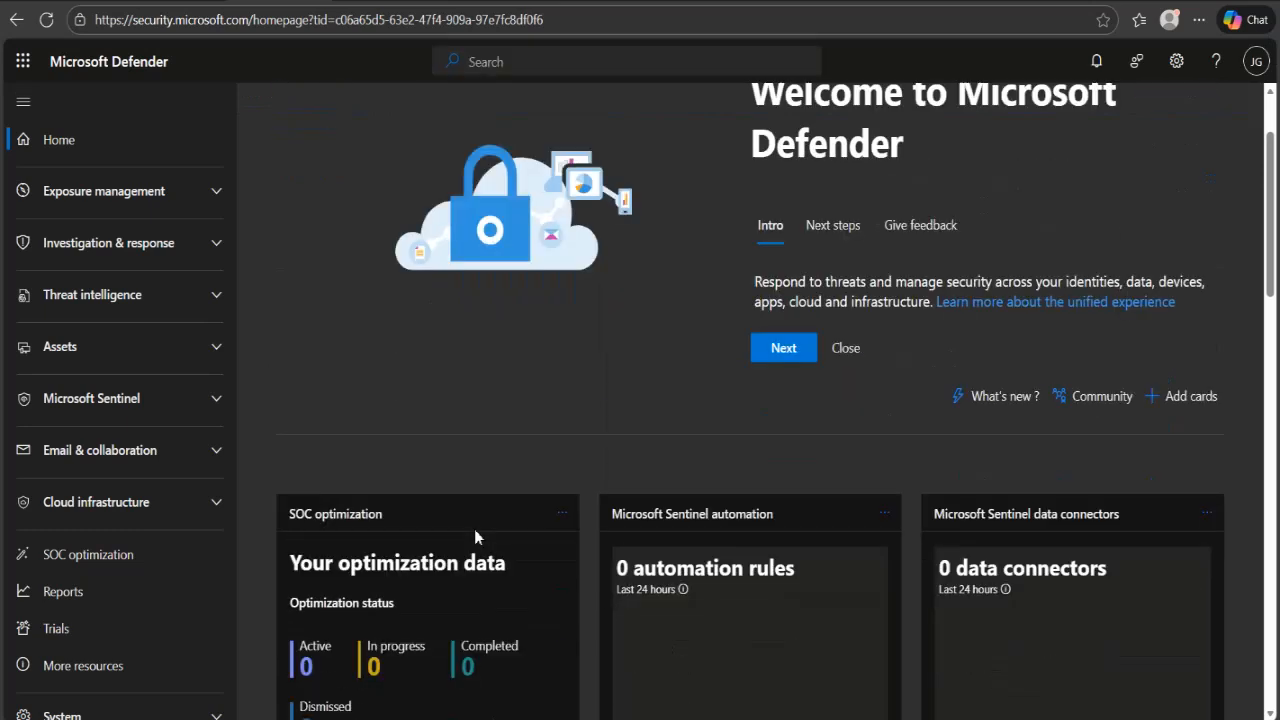
pyautogui.scroll(2, 474, 537)
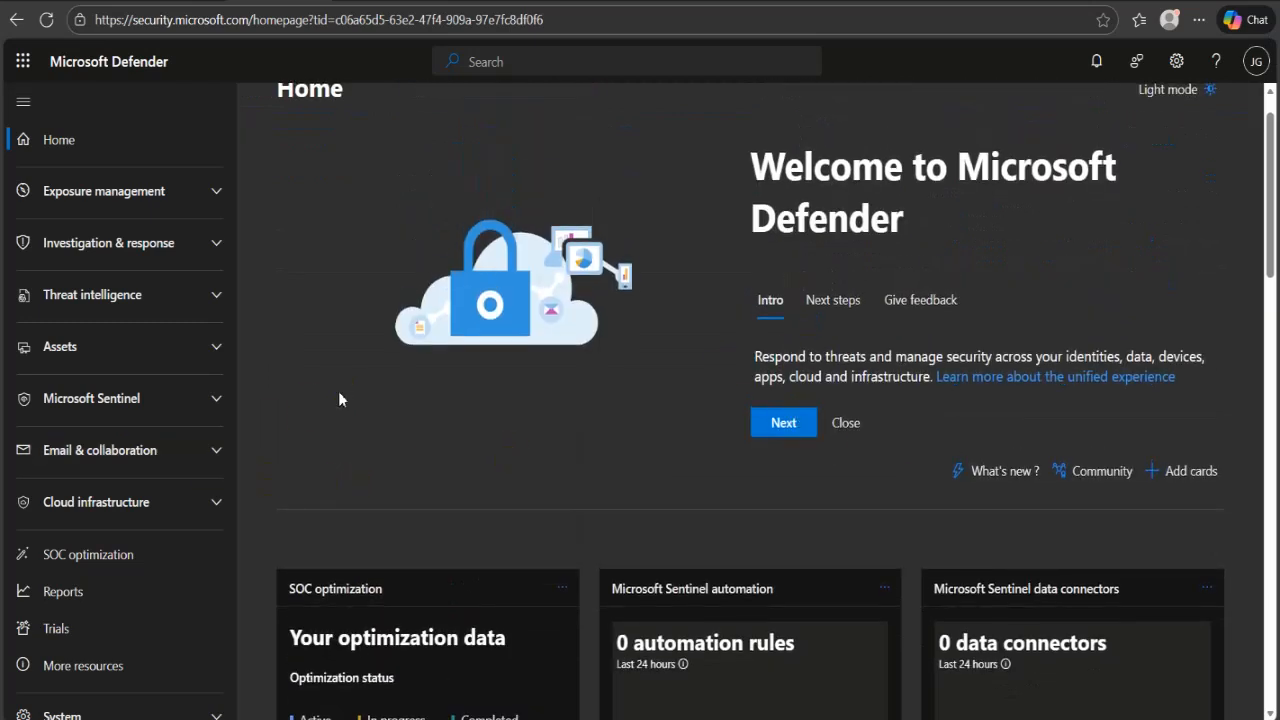
pyautogui.click(207, 299)
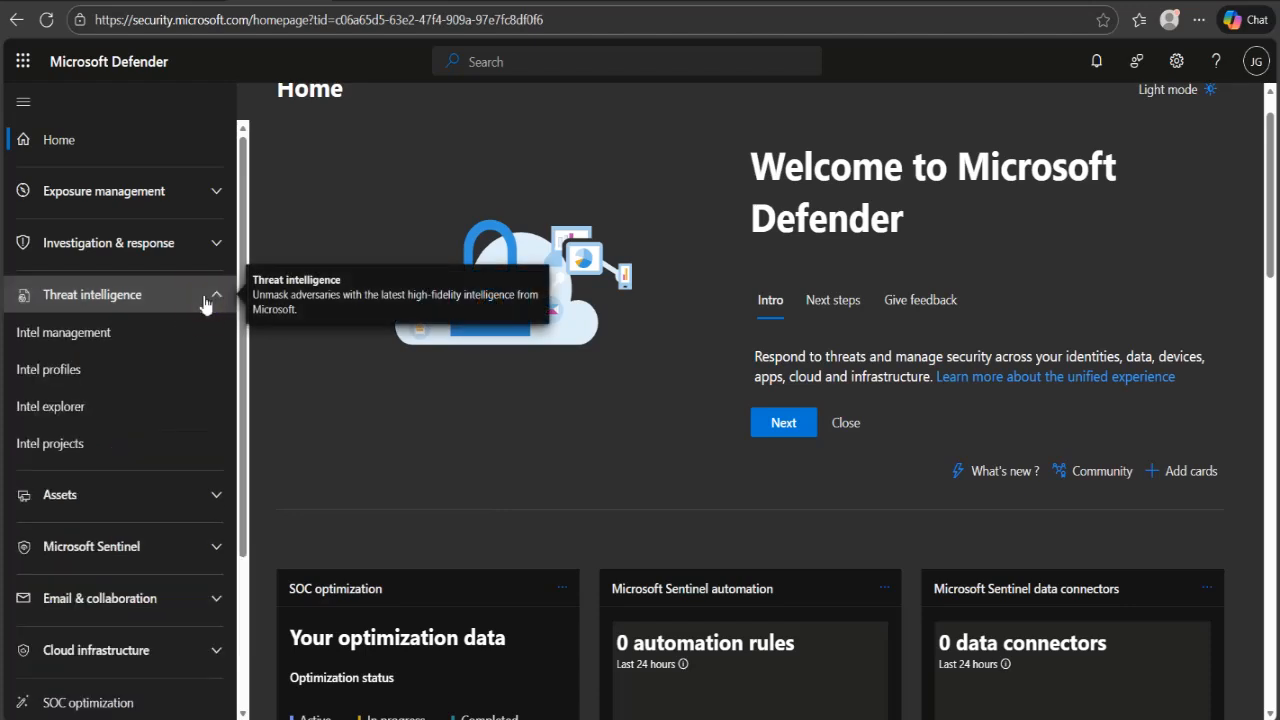
pyautogui.click(207, 299)
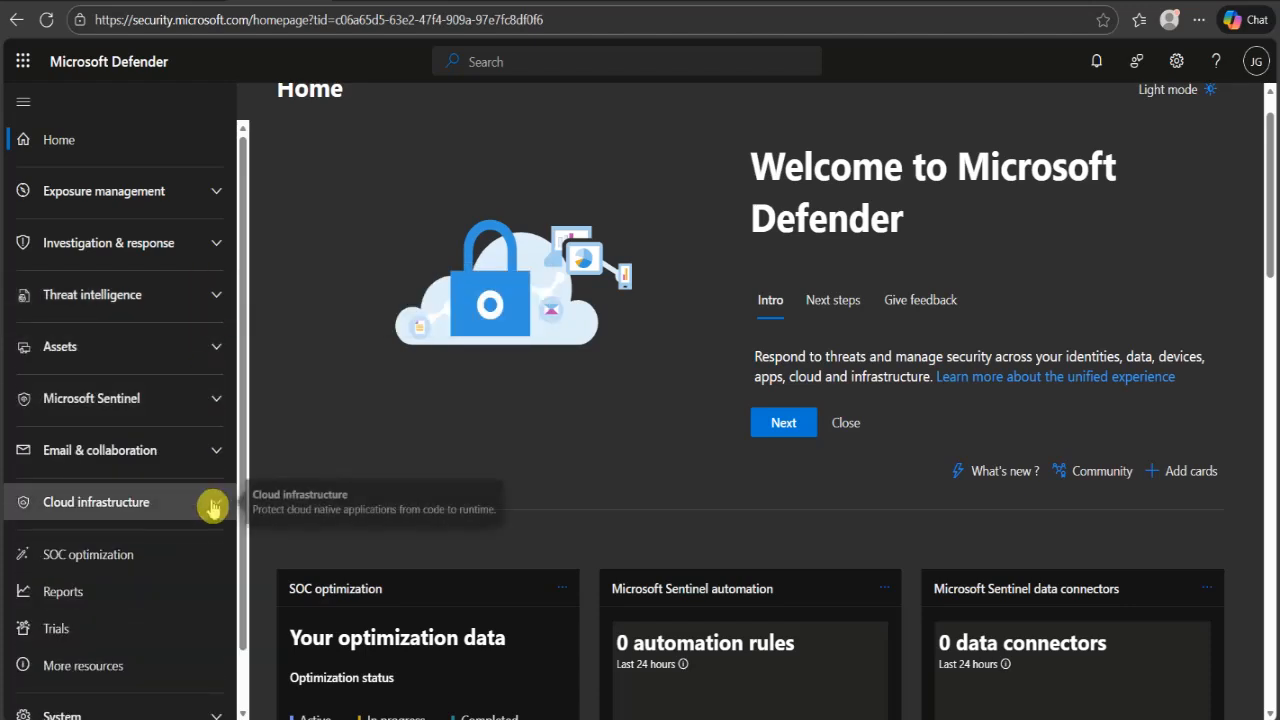
pyautogui.click(60, 450)
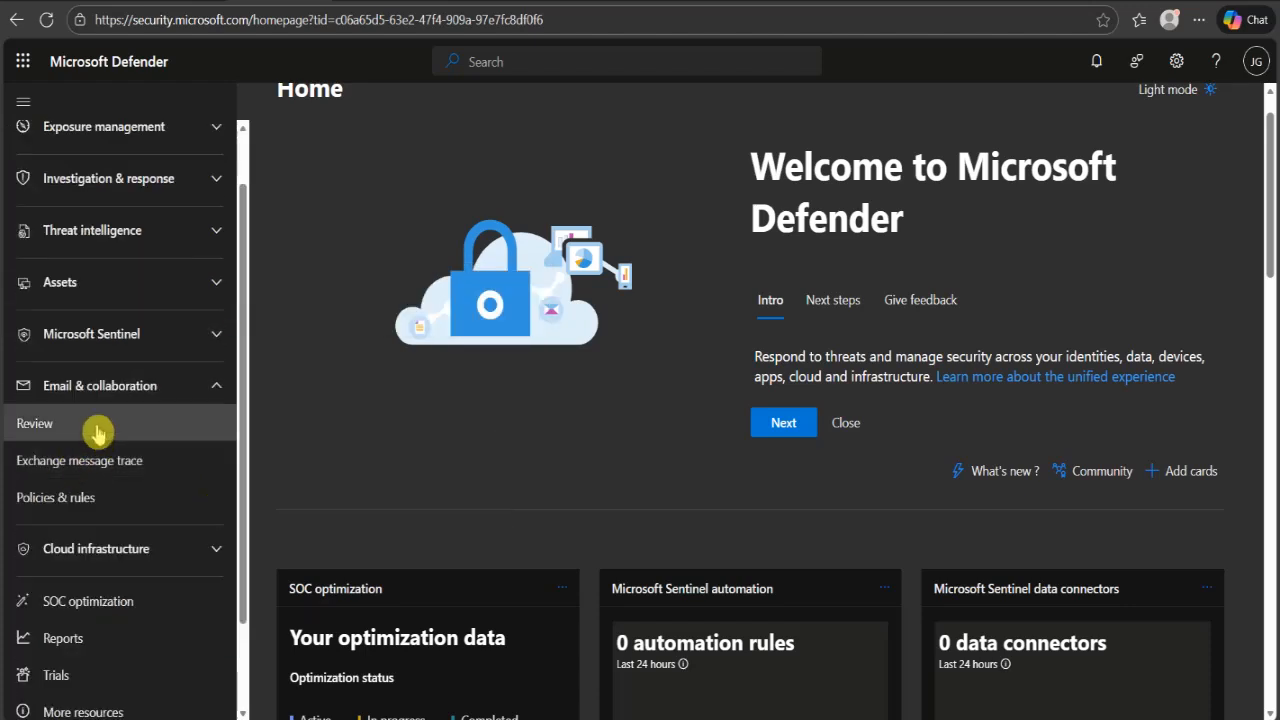
pyautogui.click(72, 500)
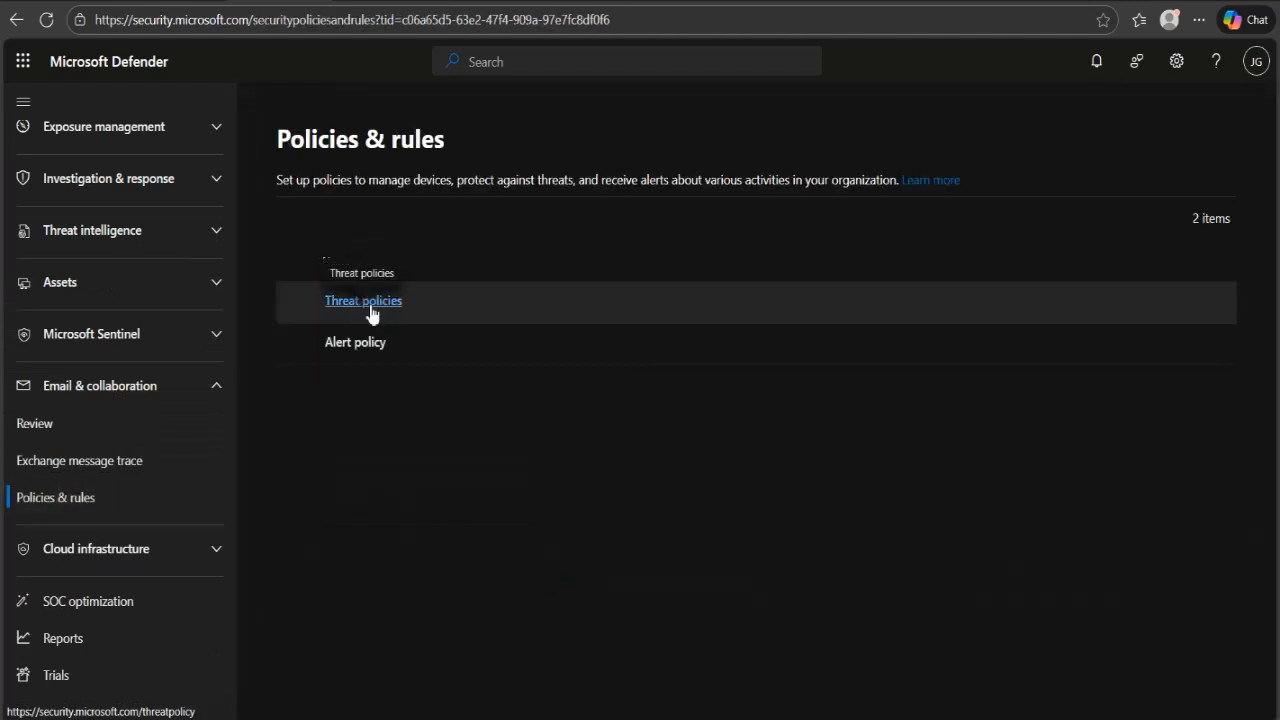
pyautogui.click(368, 302)
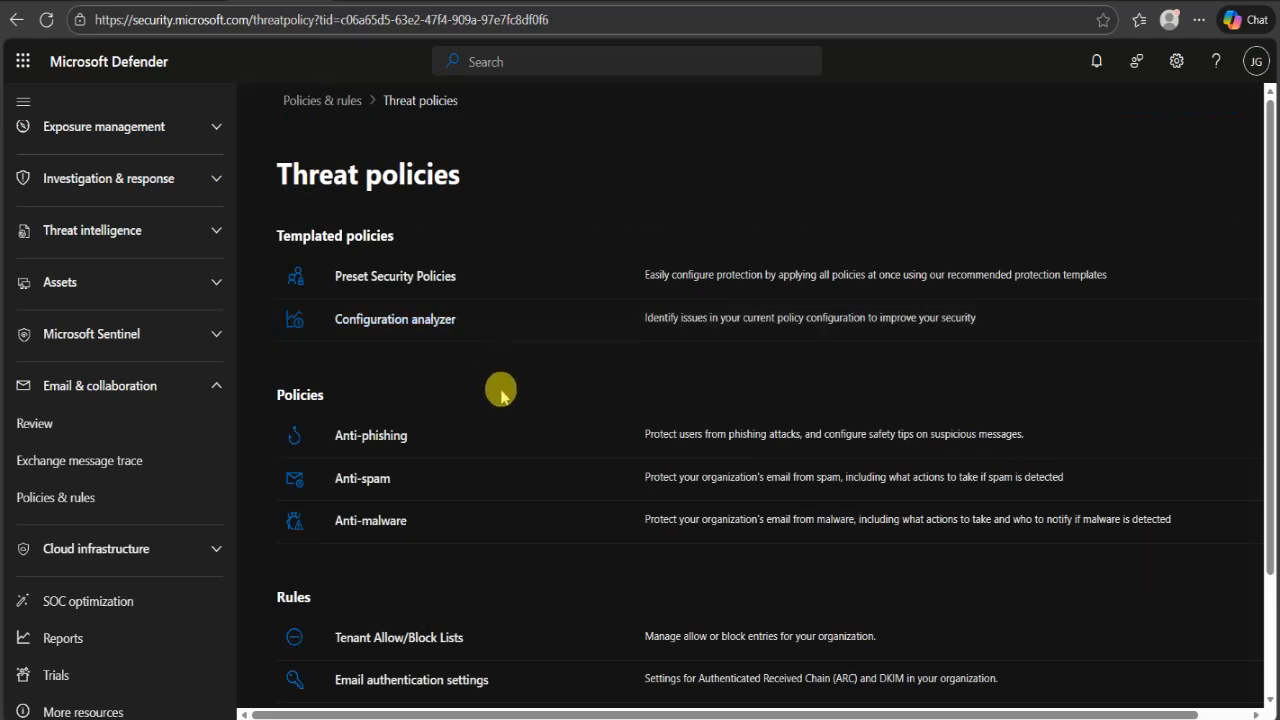
# - Open the DKIM page of the email authentication settings under the threat policy rules
pyautogui.scroll(-1, 497, 409)
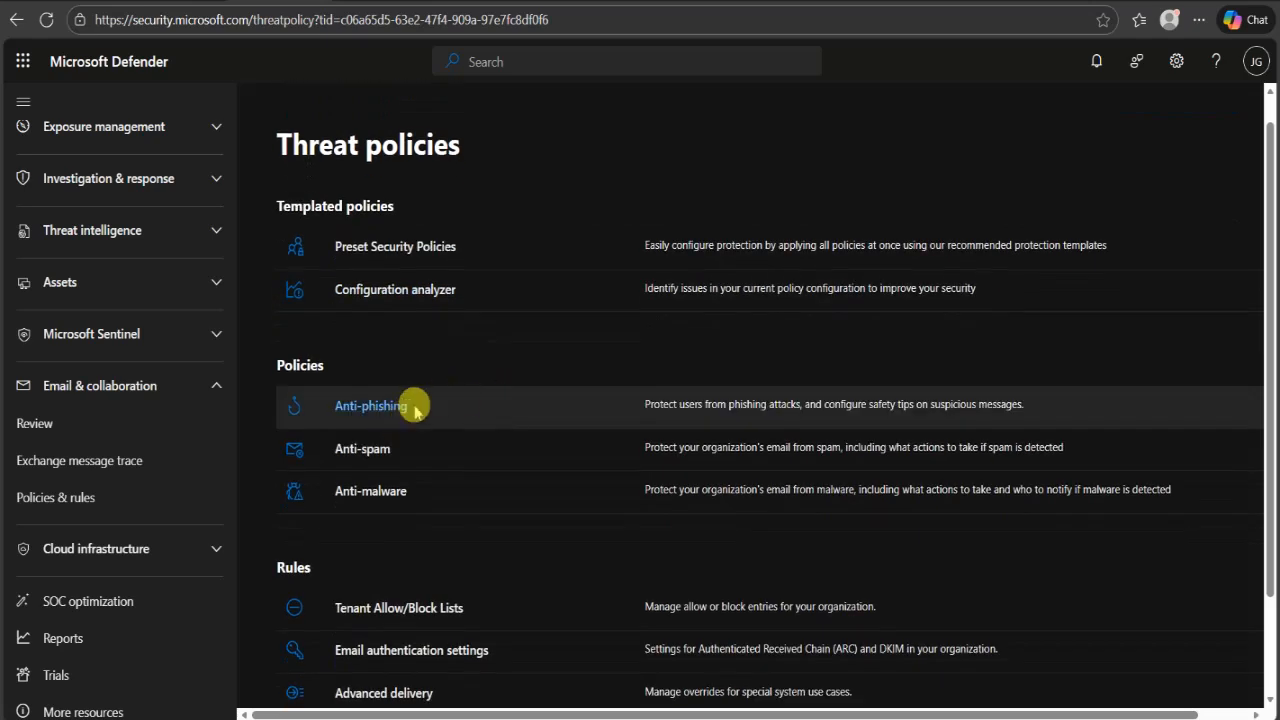
pyautogui.scroll(-1, 414, 405)
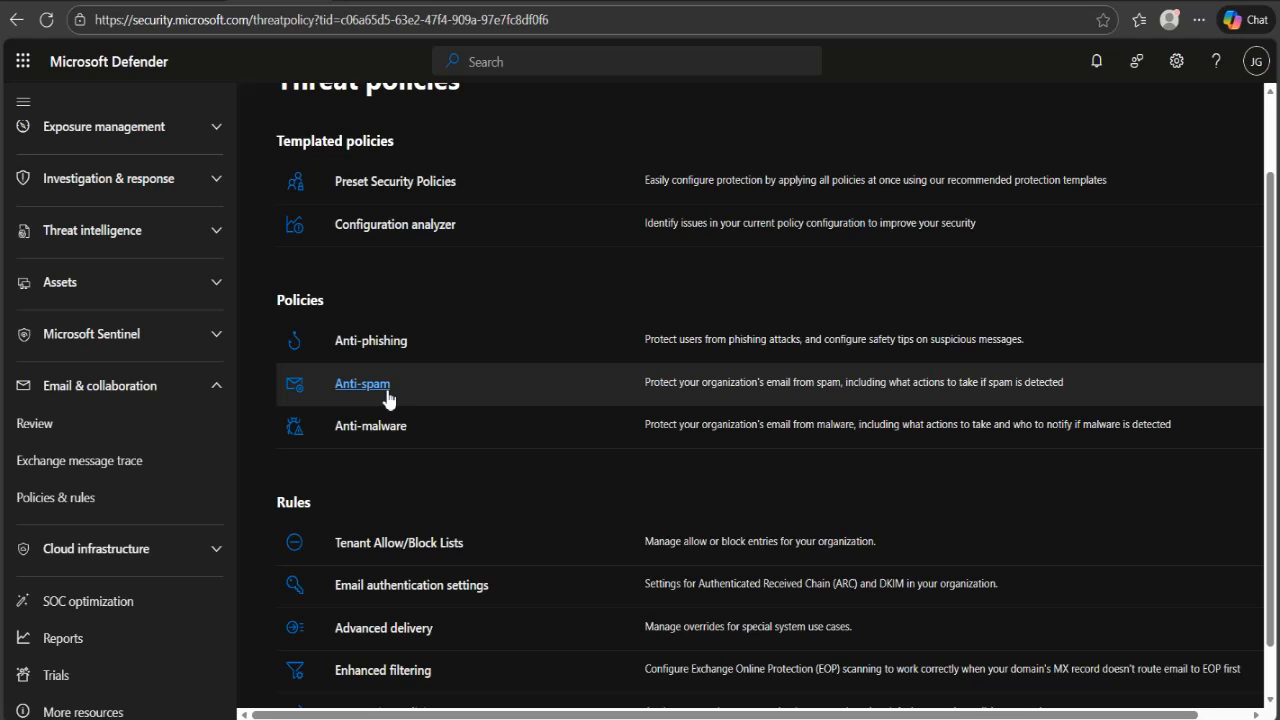
pyautogui.scroll(-1, 571, 500)
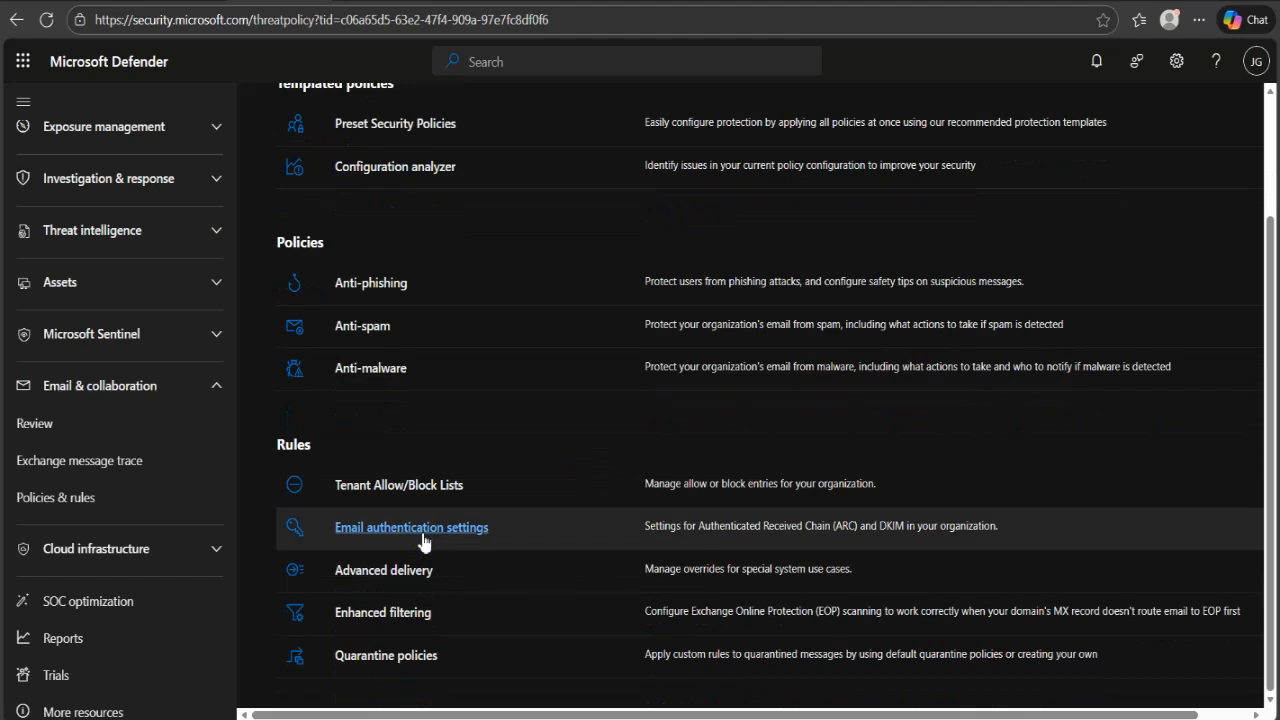
pyautogui.click(422, 538)
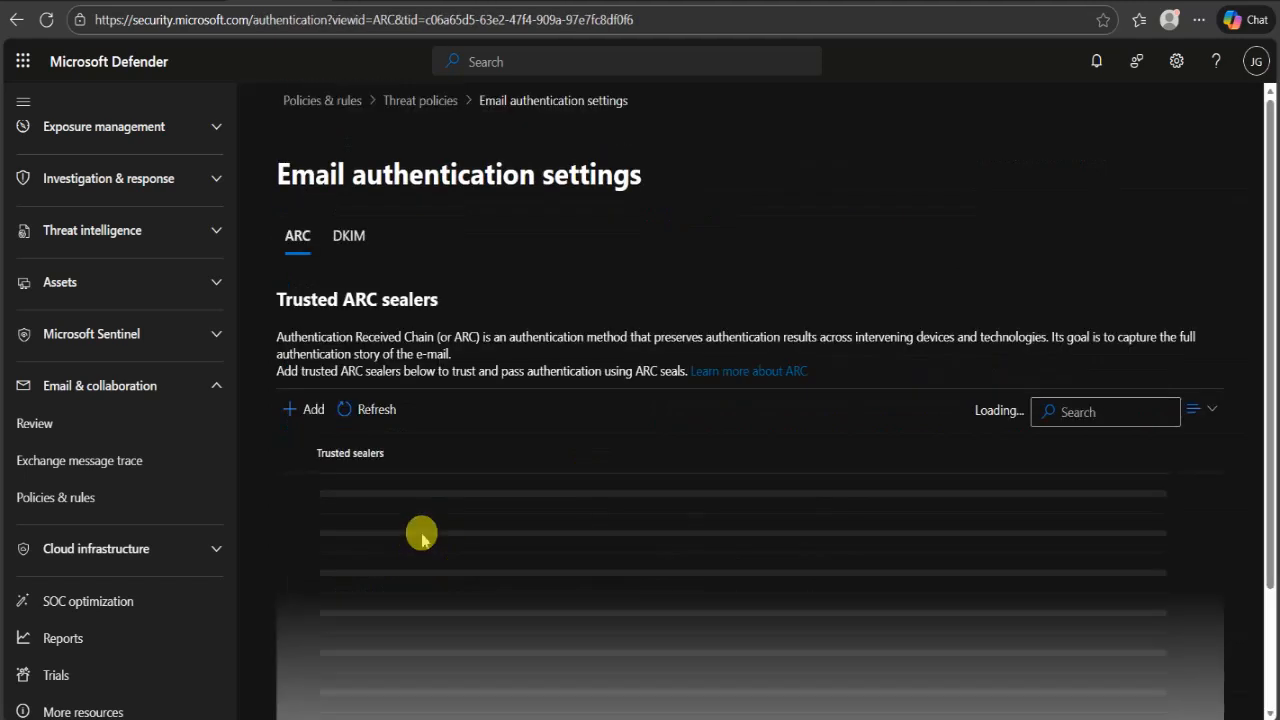
pyautogui.click(349, 235)
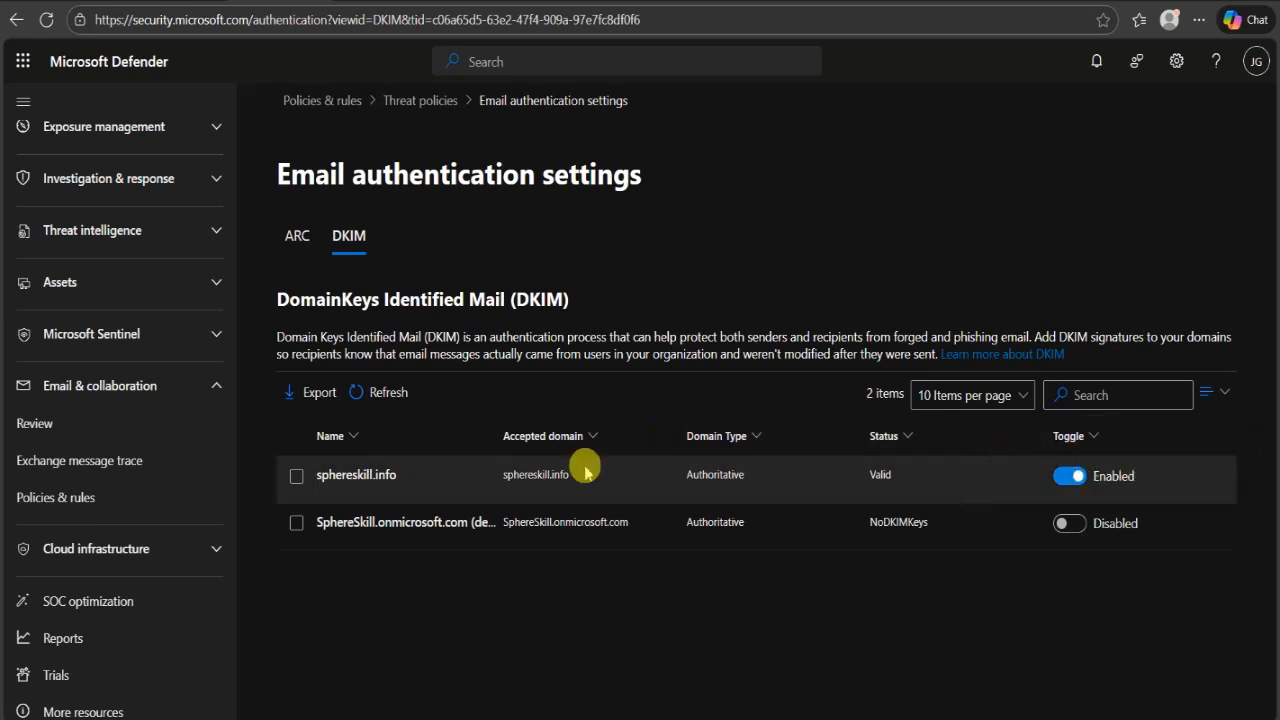
# - Inspect the sphereskill.info DKIM details: signing status, last checked date and the published selector CNAME values
pyautogui.click(344, 488)
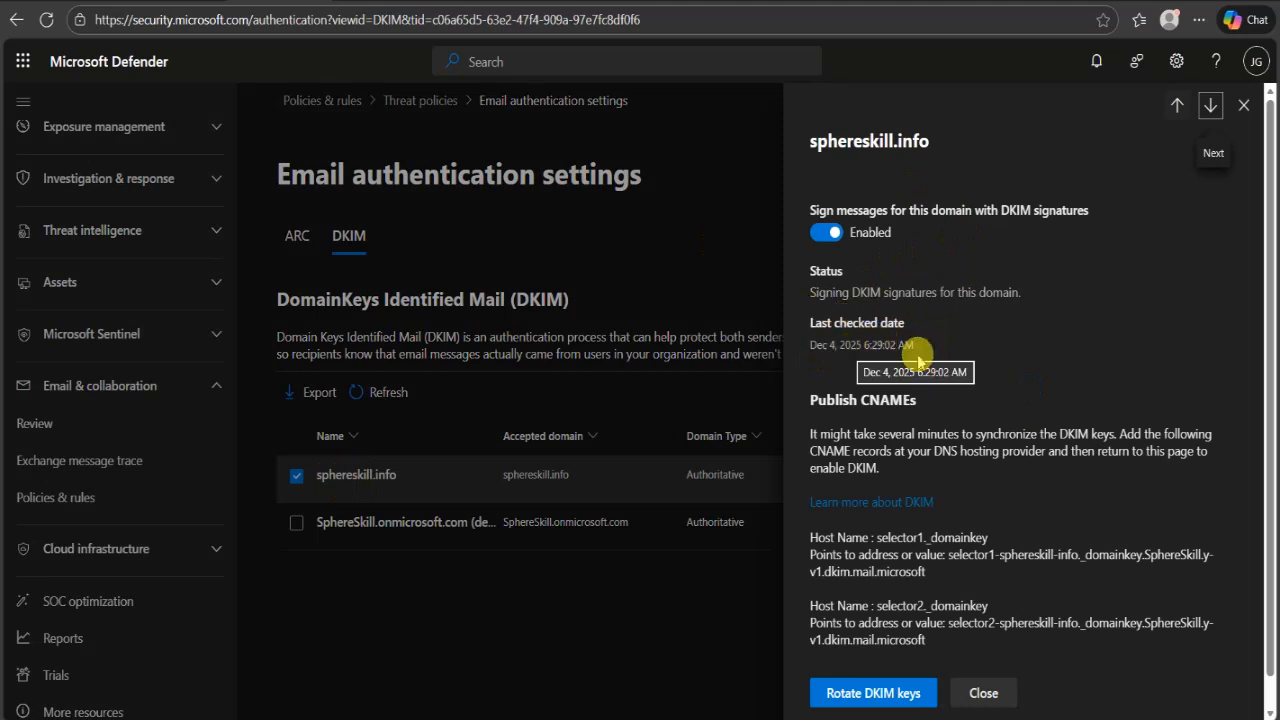
pyautogui.moveTo(914, 350); pyautogui.dragTo(806, 350)
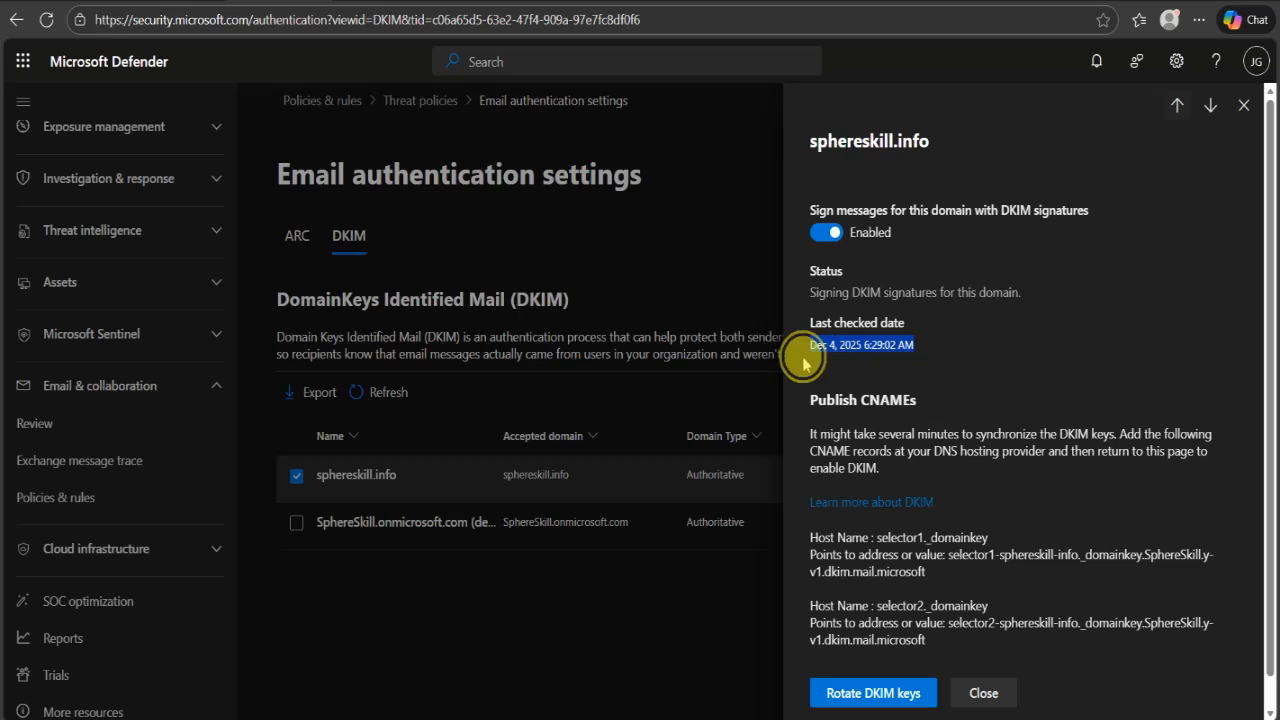
pyautogui.click(951, 397)
pyautogui.scroll(-1, 951, 397)
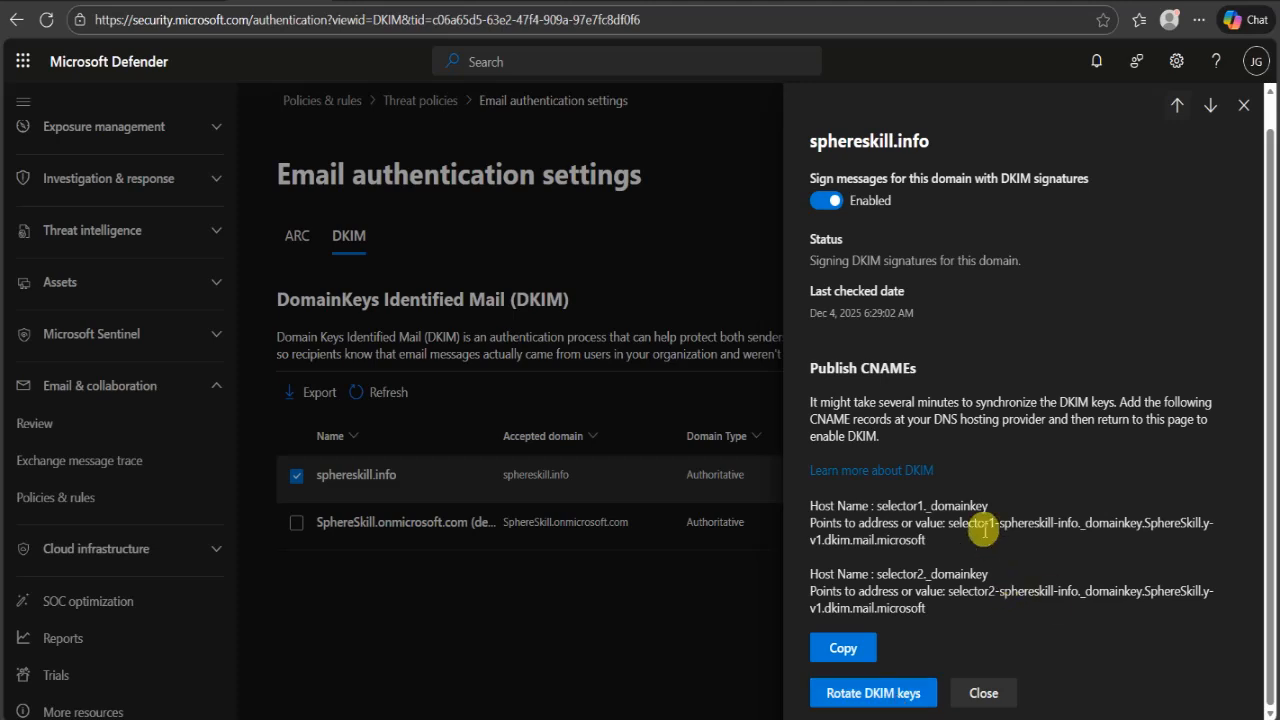
pyautogui.moveTo(947, 530); pyautogui.dragTo(1082, 538)
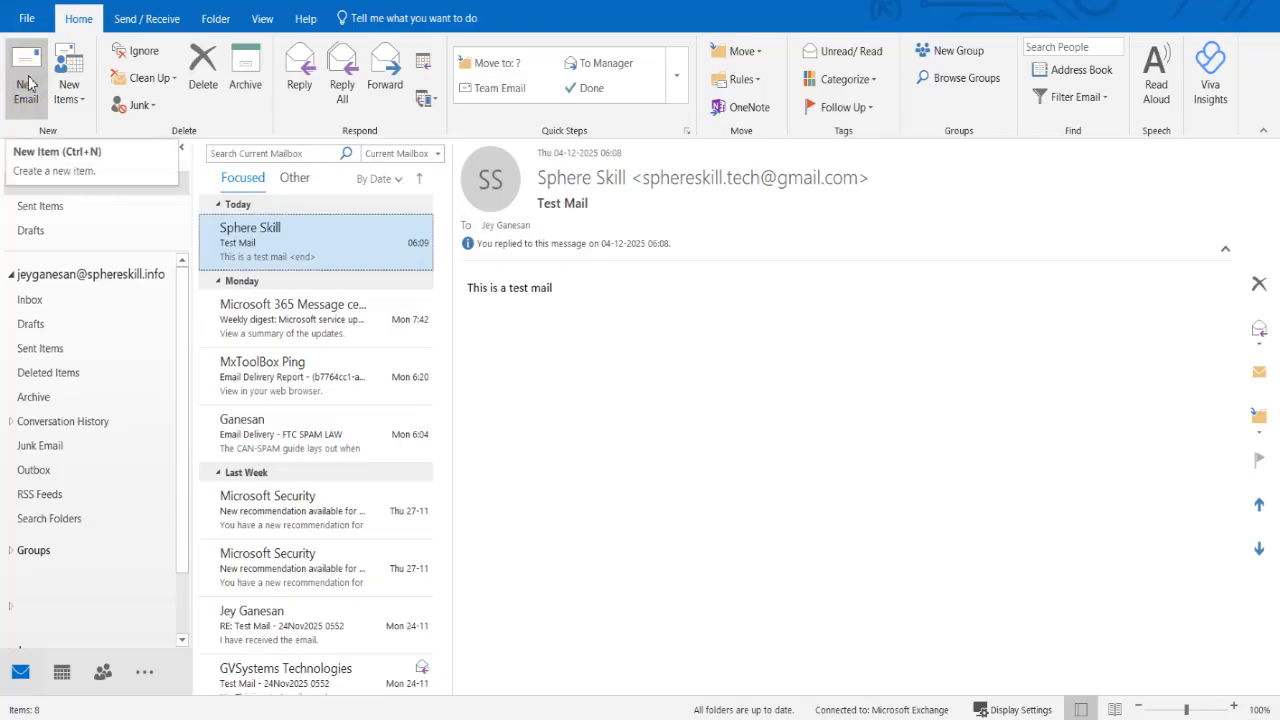
# - Switch to Outlook and start a new email addressed to the suggested Sphere Skill Gmail contact
pyautogui.click(28, 84)
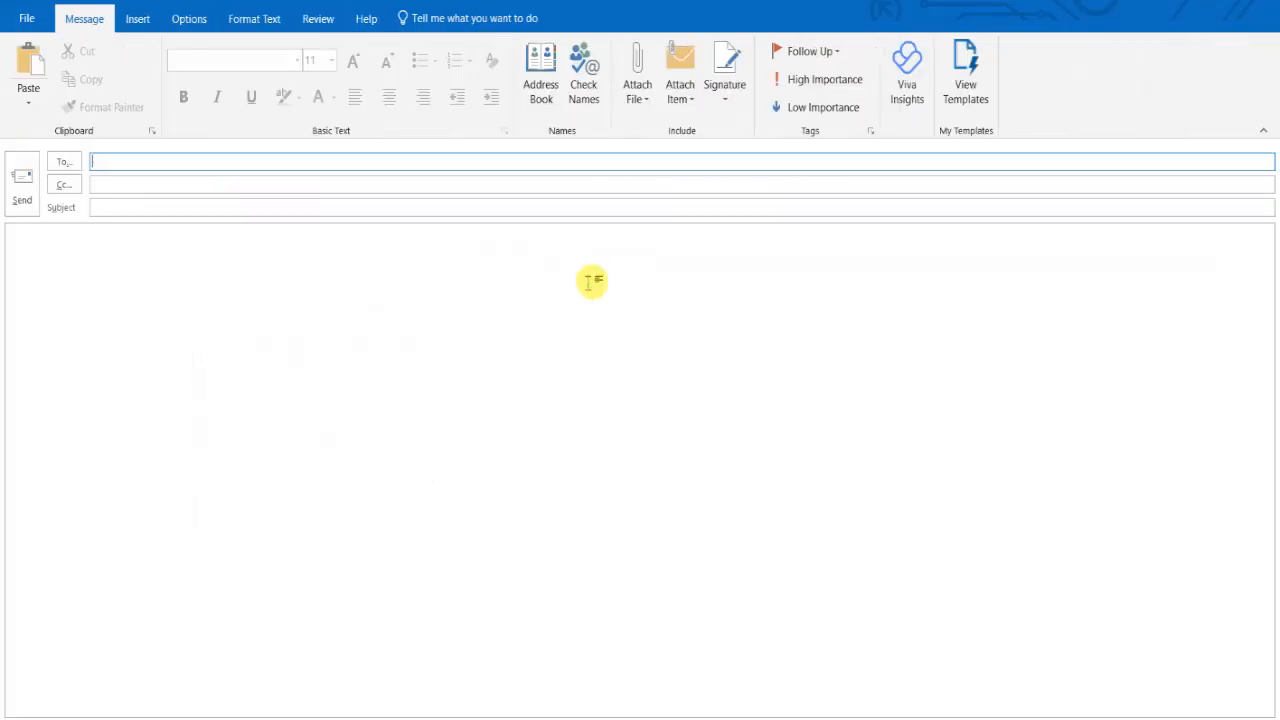
pyautogui.write('sph')
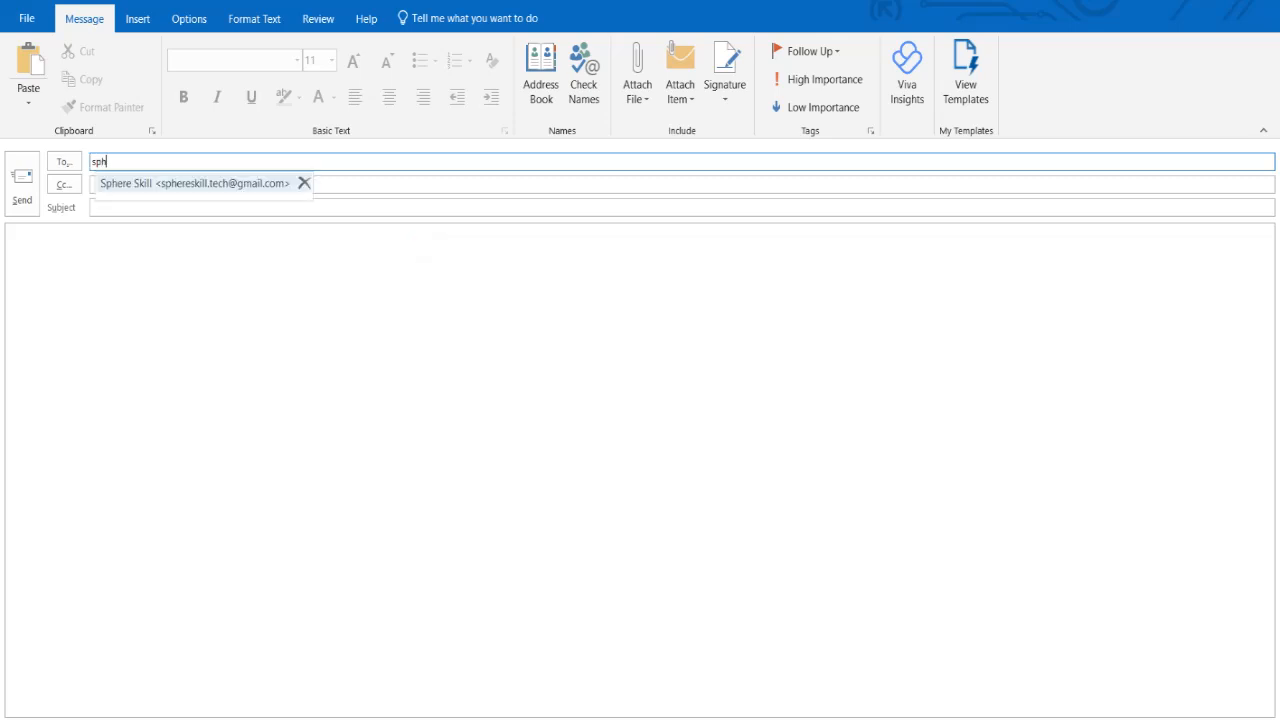
pyautogui.press('Return')
pyautogui.press('Tab')
pyautogui.press('Tab')
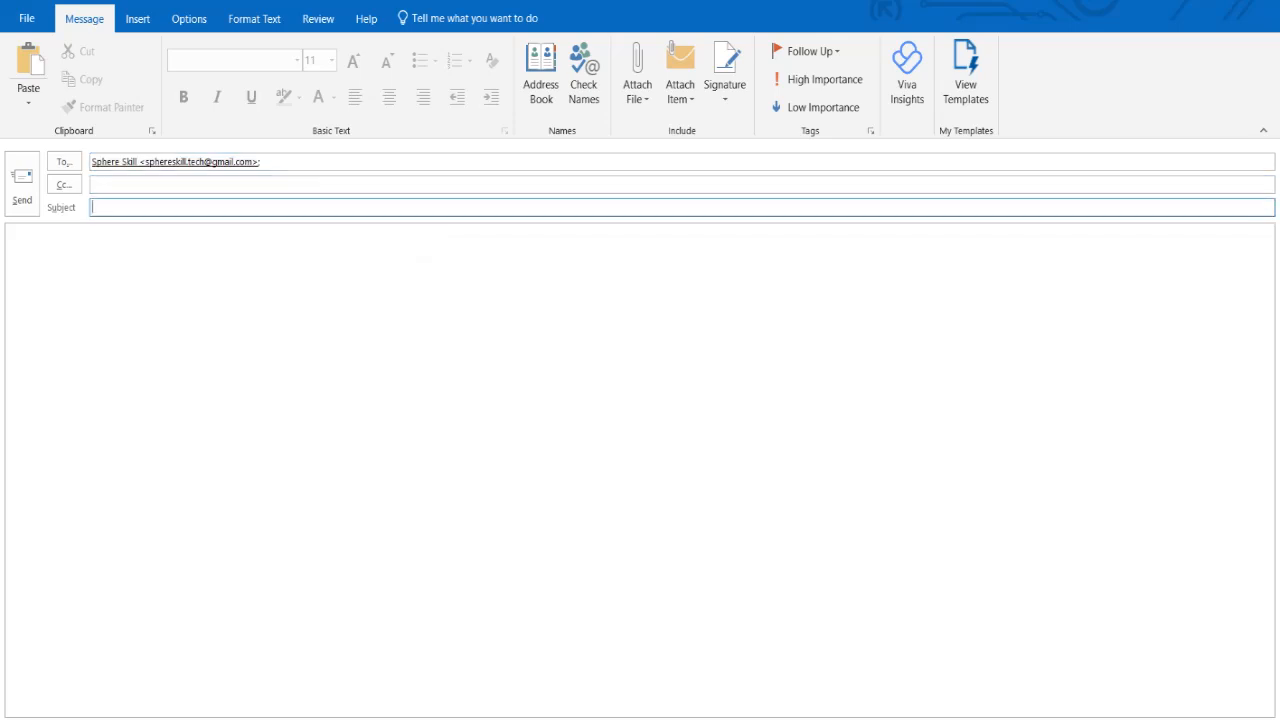
# - Give the email the subject "Test Mail to Verify - DKIM" and the body "This is a test mail.", and send it
pyautogui.write('Test Mail to')
pyautogui.write(' Verif')
pyautogui.write('y')
pyautogui.write(' mail.')
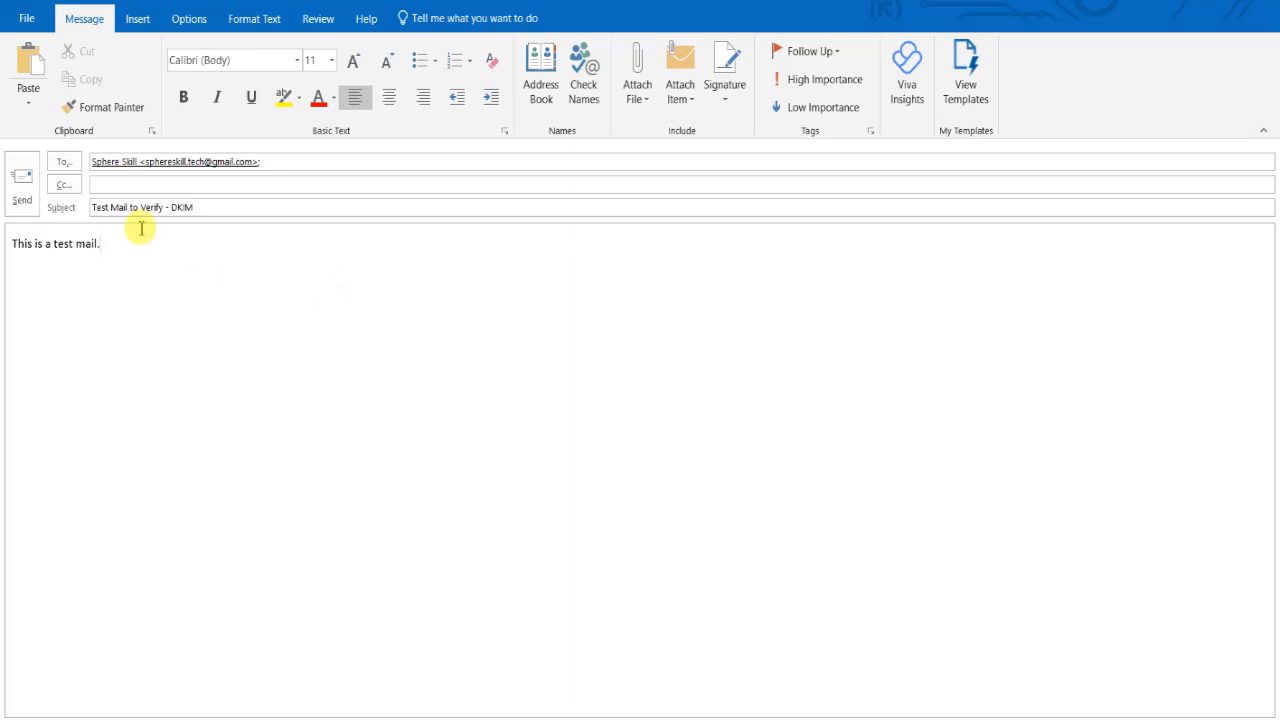
pyautogui.click(20, 195)
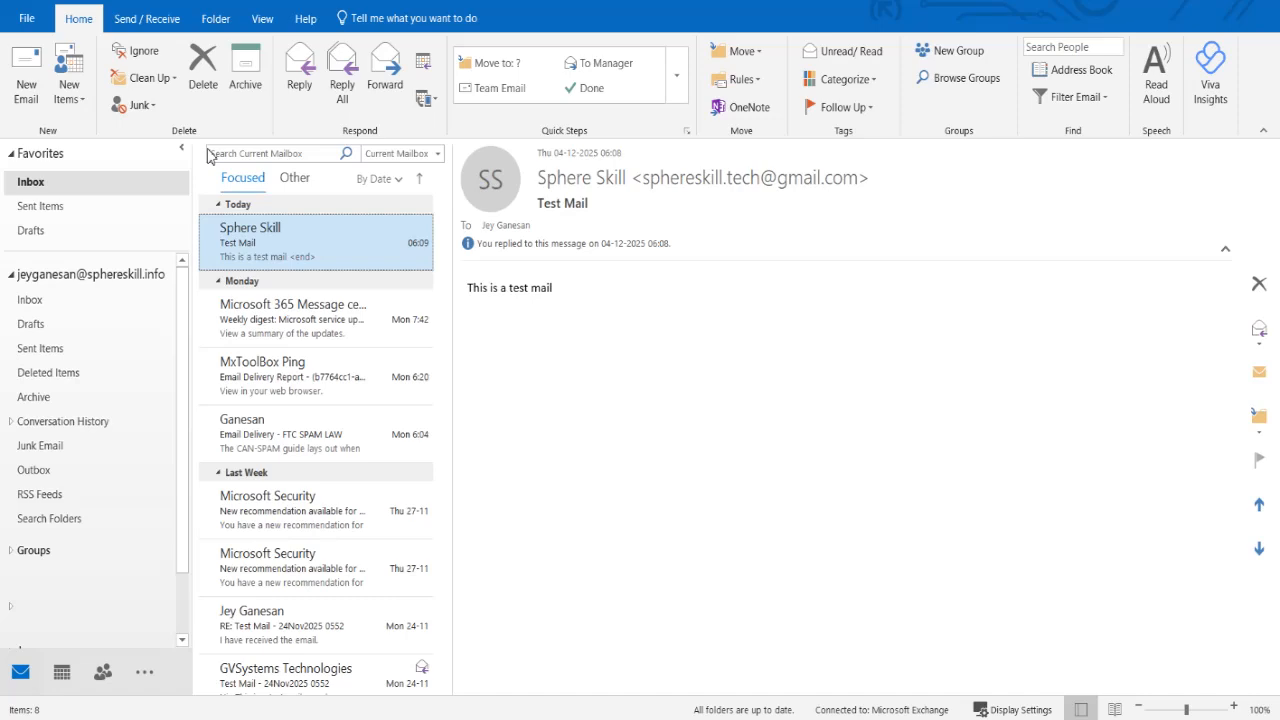
# - Switch to the Gmail inbox, open the message "Test Mail to Verify - DKIM" and check its mailed-by and signed-by details
pyautogui.moveTo(254, 716)
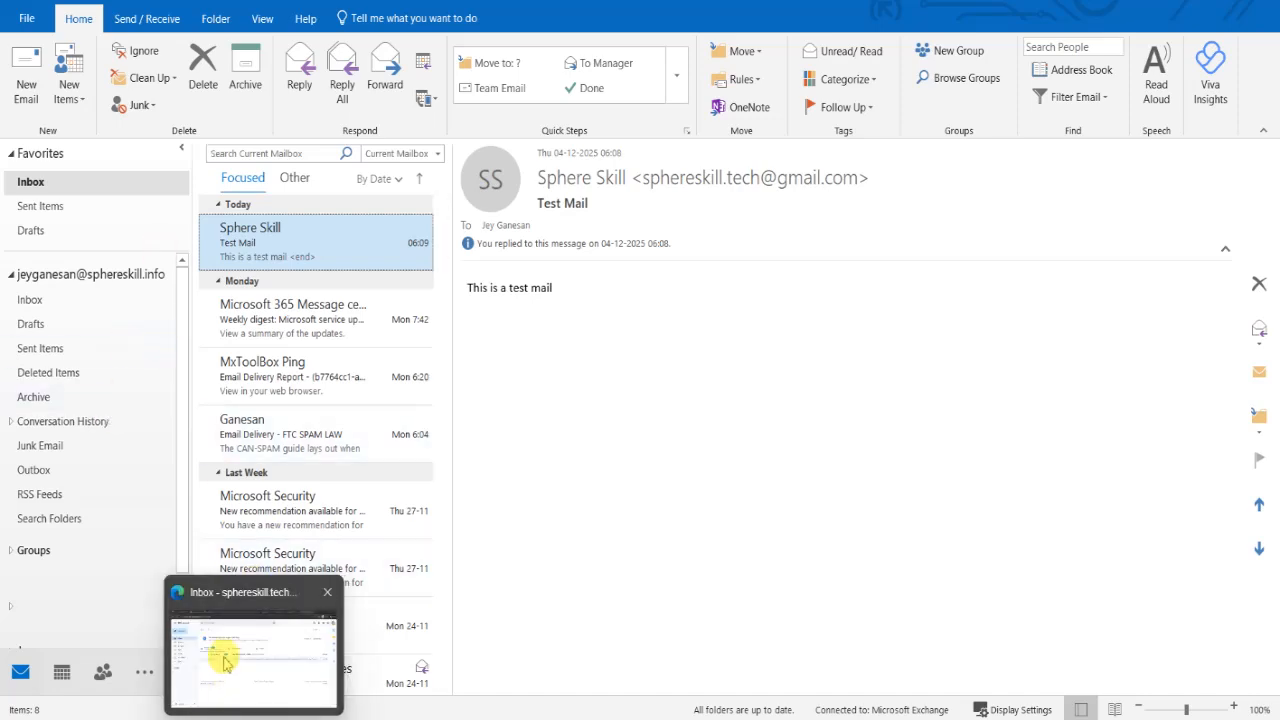
pyautogui.click(225, 662)
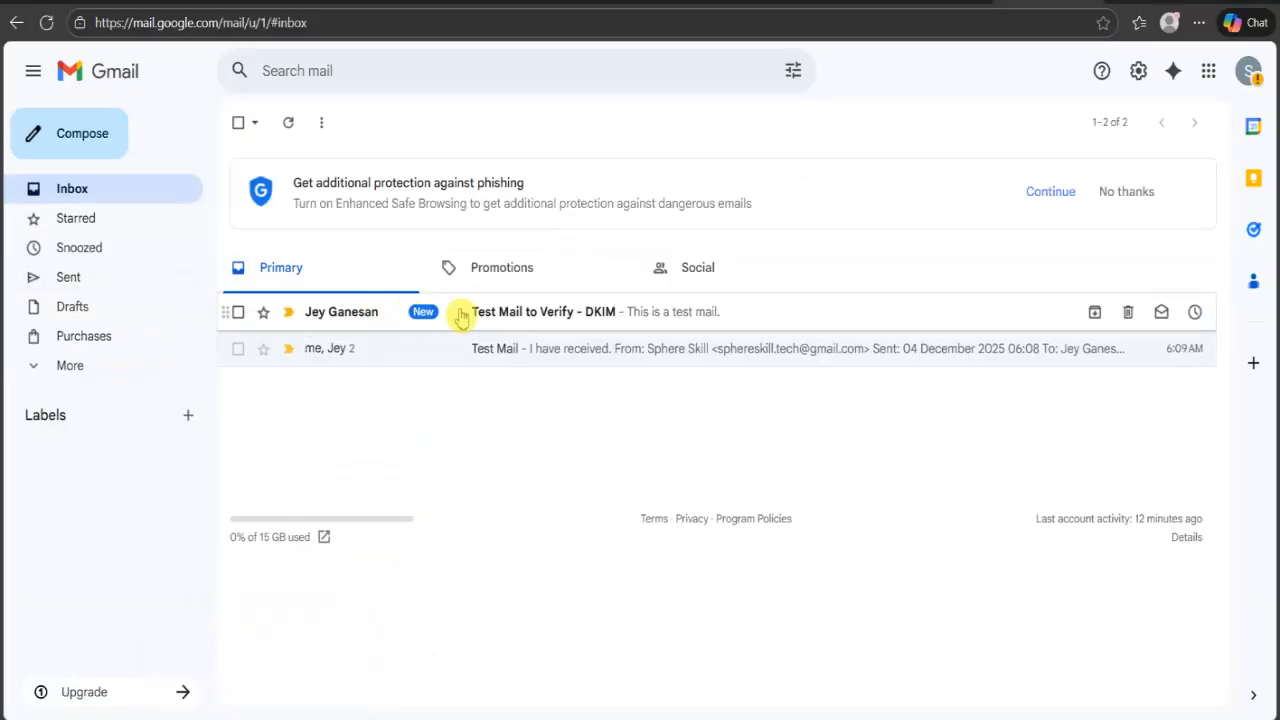
pyautogui.click(503, 318)
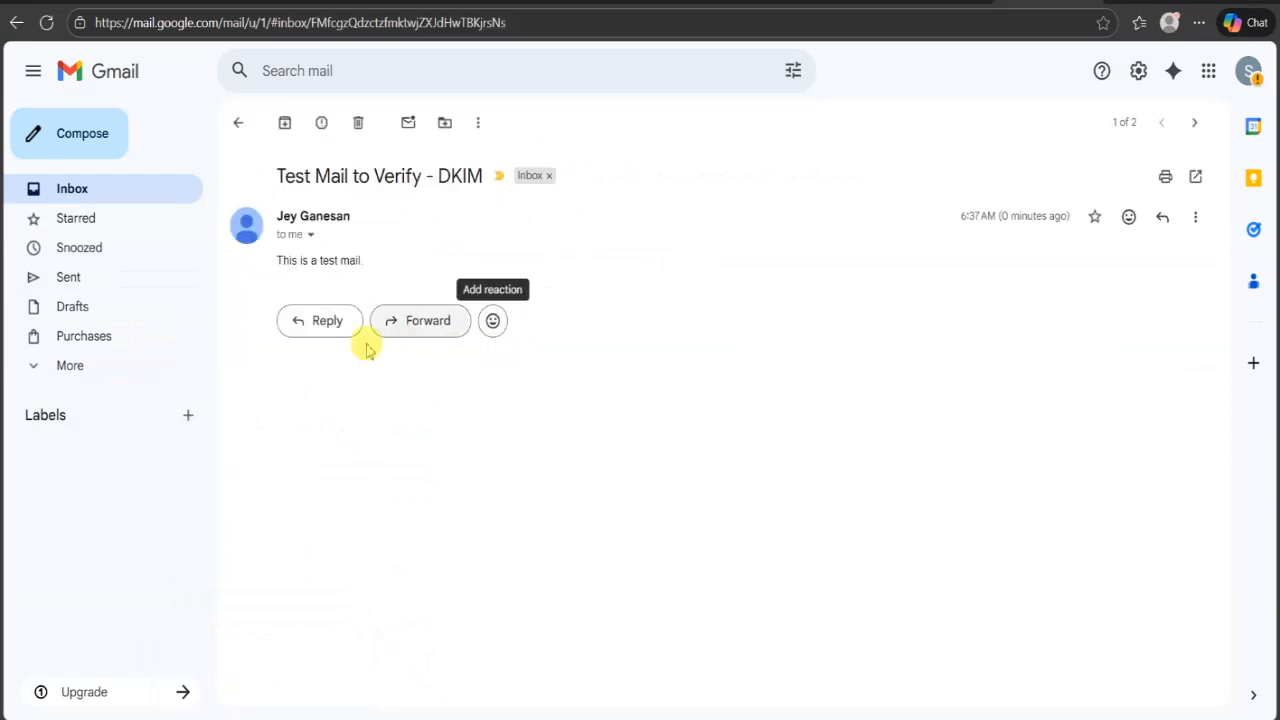
pyautogui.click(311, 236)
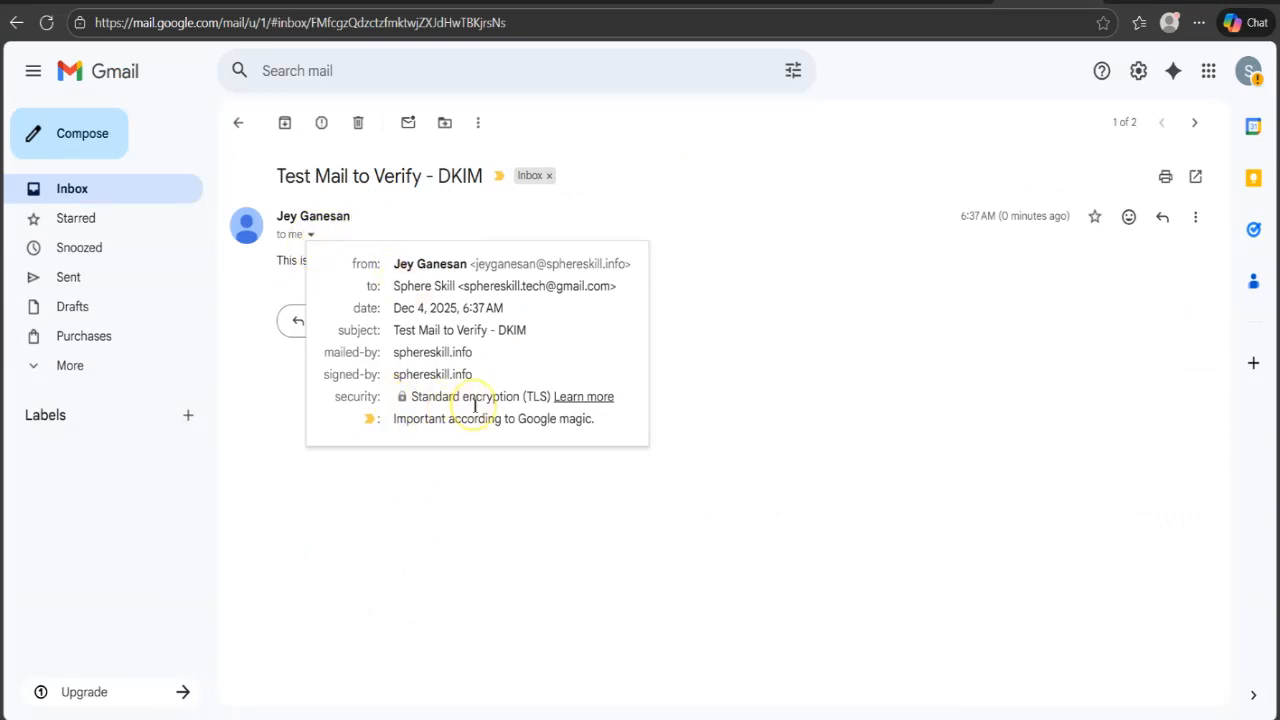
pyautogui.click(651, 279)
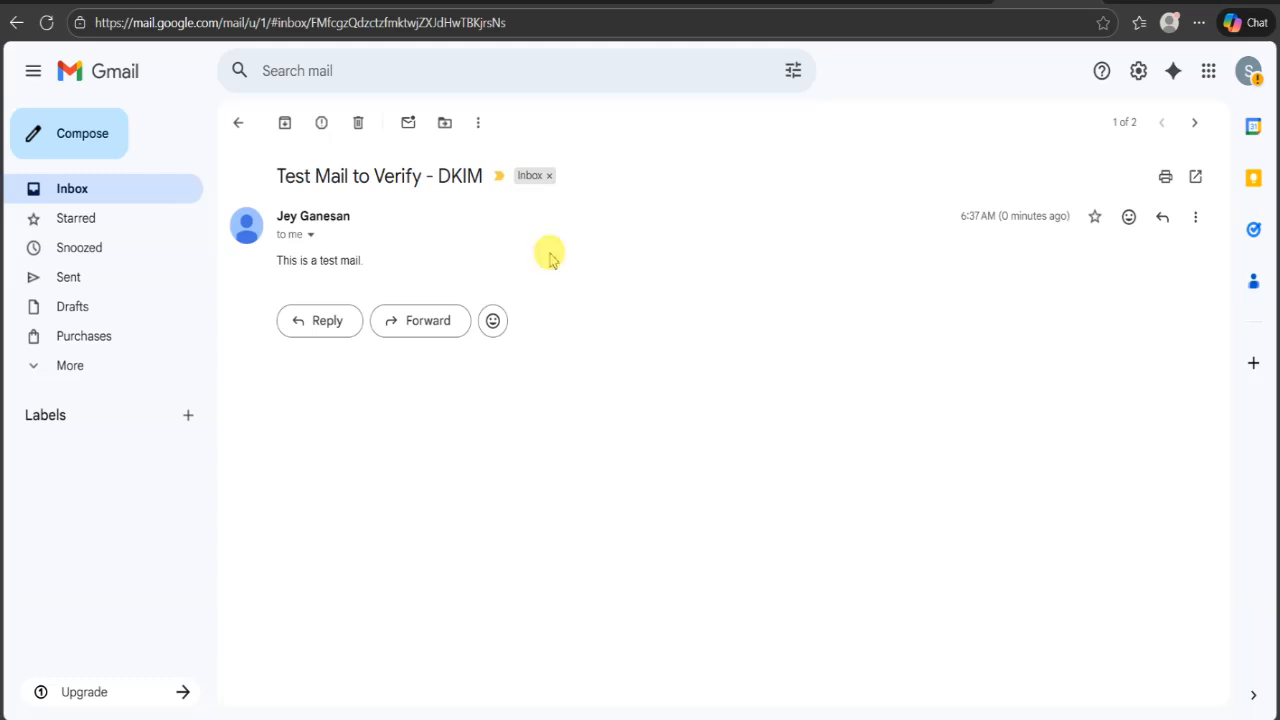
# - Examine the security and importance entries in the message's header details, and look over the available message actions
pyautogui.click(311, 236)
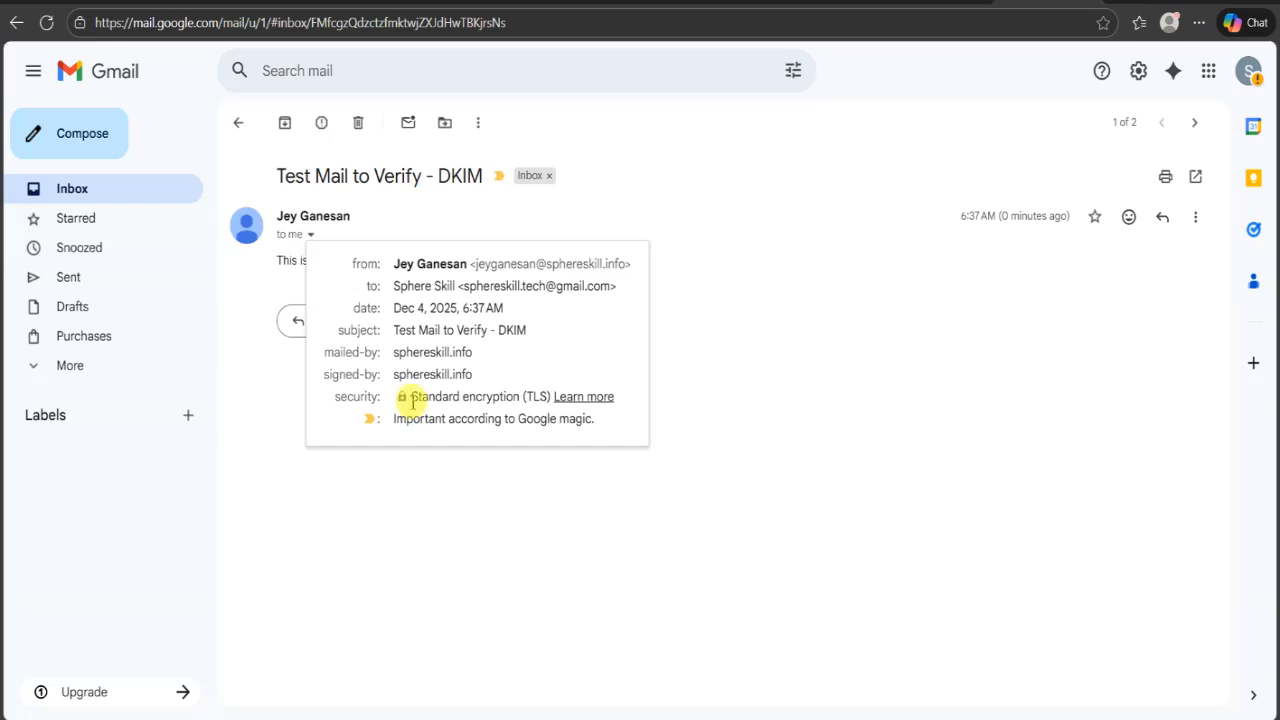
pyautogui.moveTo(412, 399); pyautogui.dragTo(551, 401)
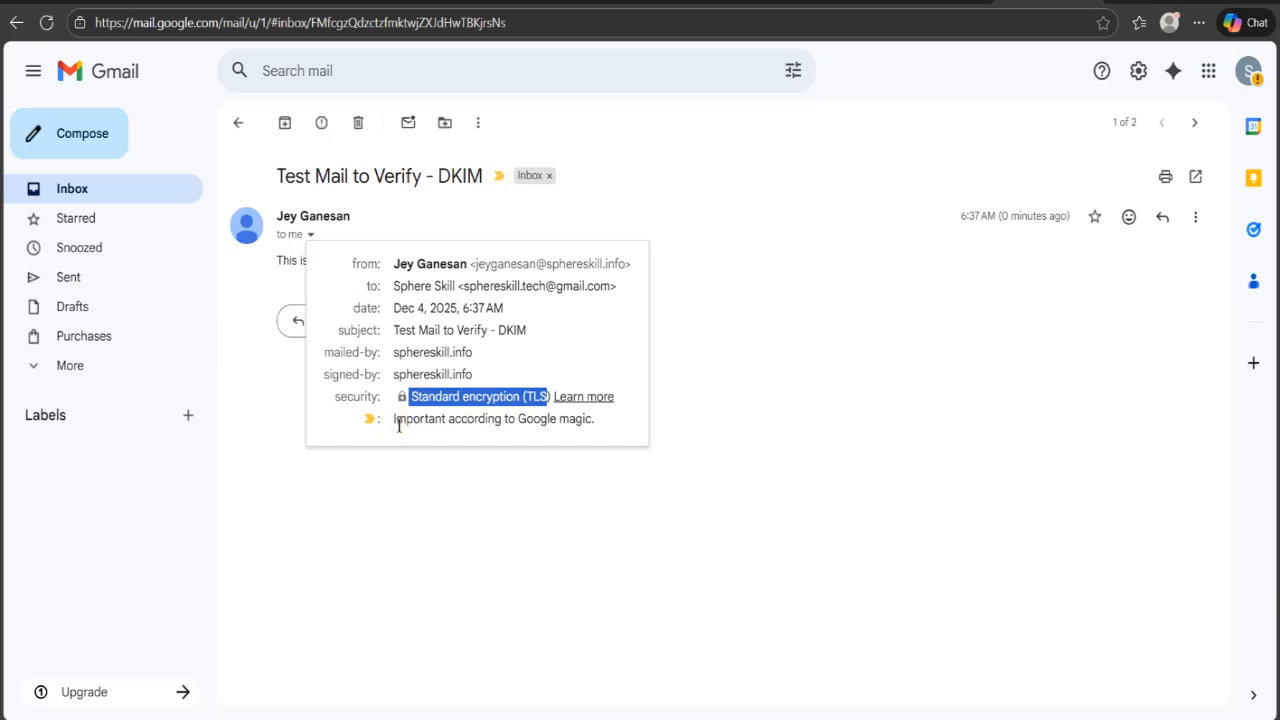
pyautogui.moveTo(398, 424); pyautogui.dragTo(593, 432)
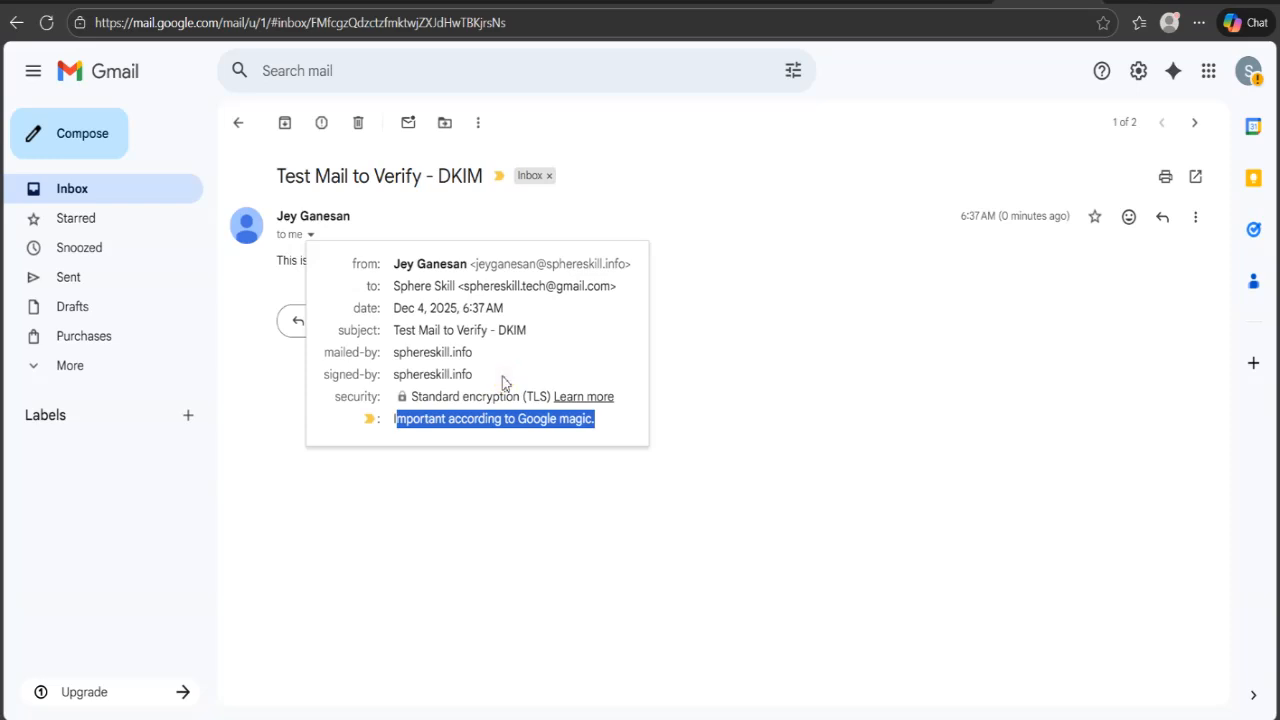
pyautogui.click(1196, 220)
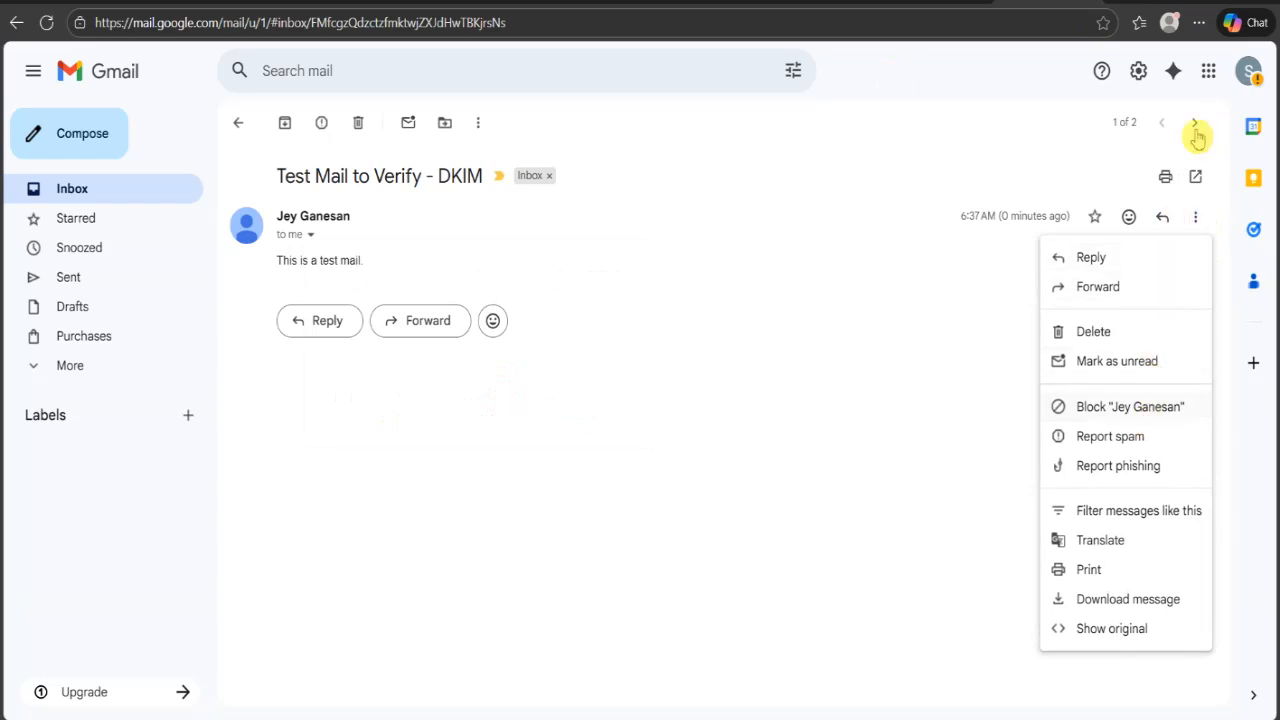
pyautogui.click(952, 388)
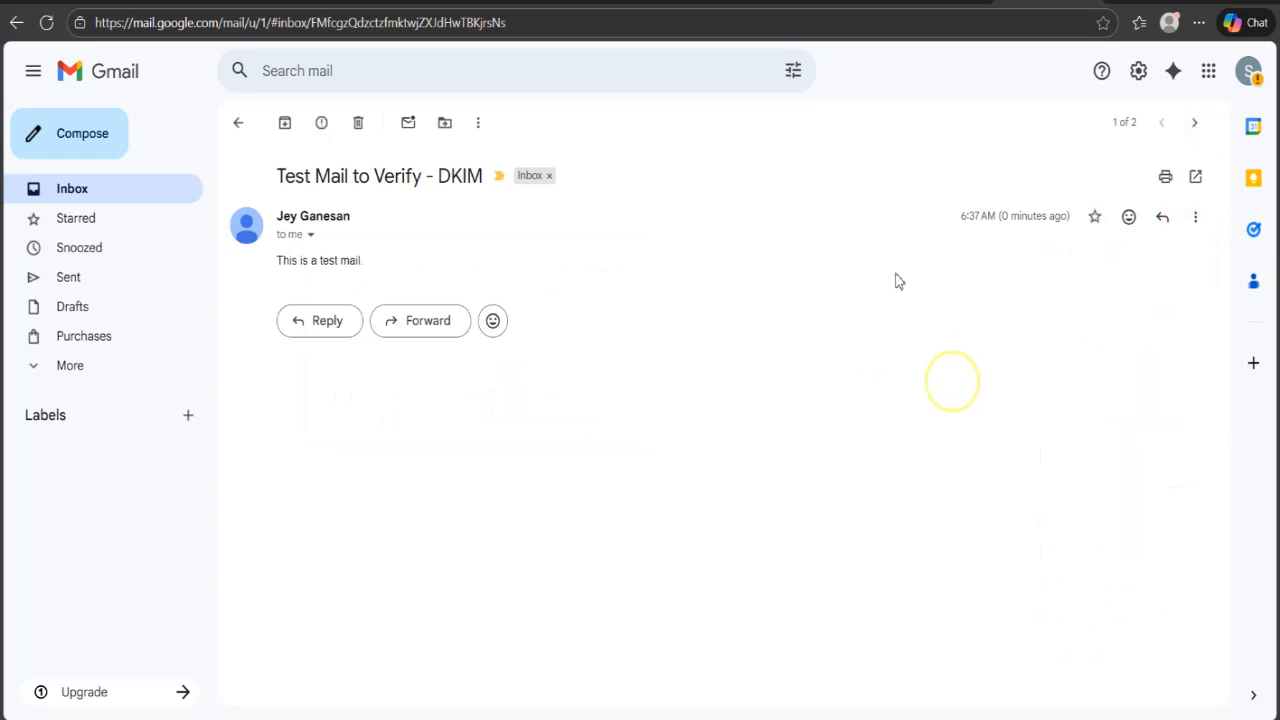
# - Show the original of the test message and check its creation time, sender, recipient and subject entries
pyautogui.click(1200, 217)
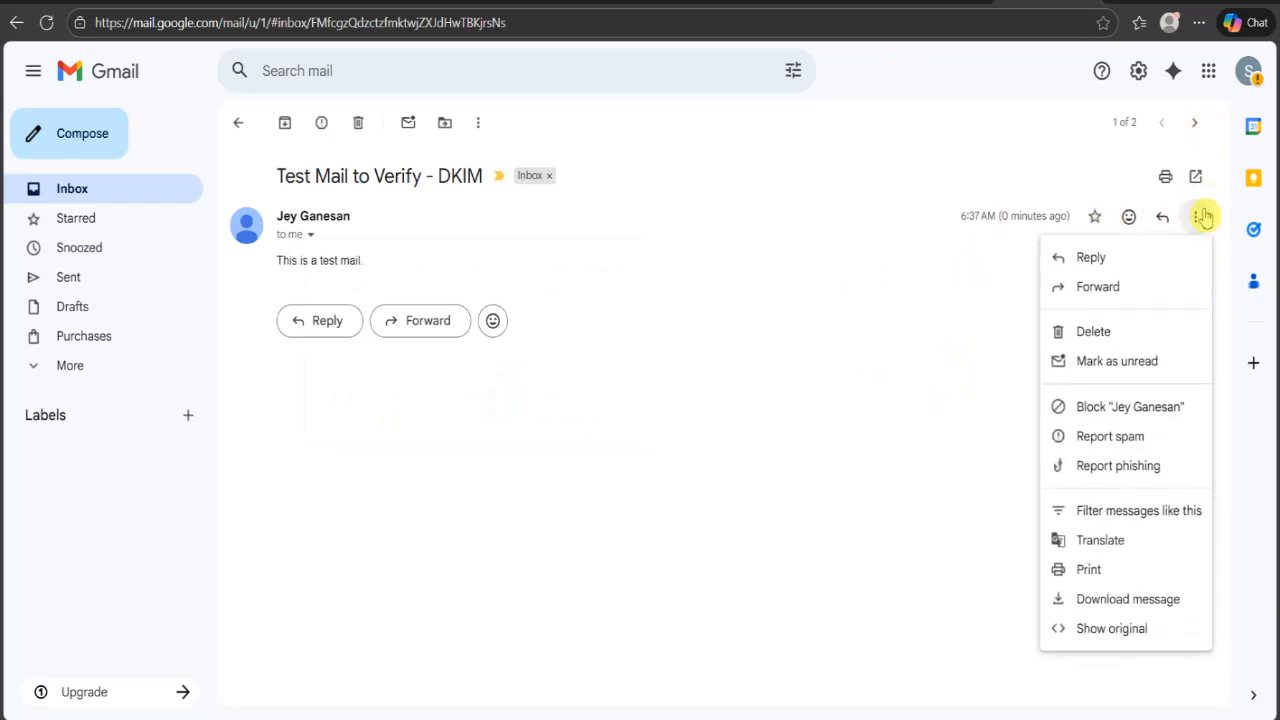
pyautogui.click(1100, 630)
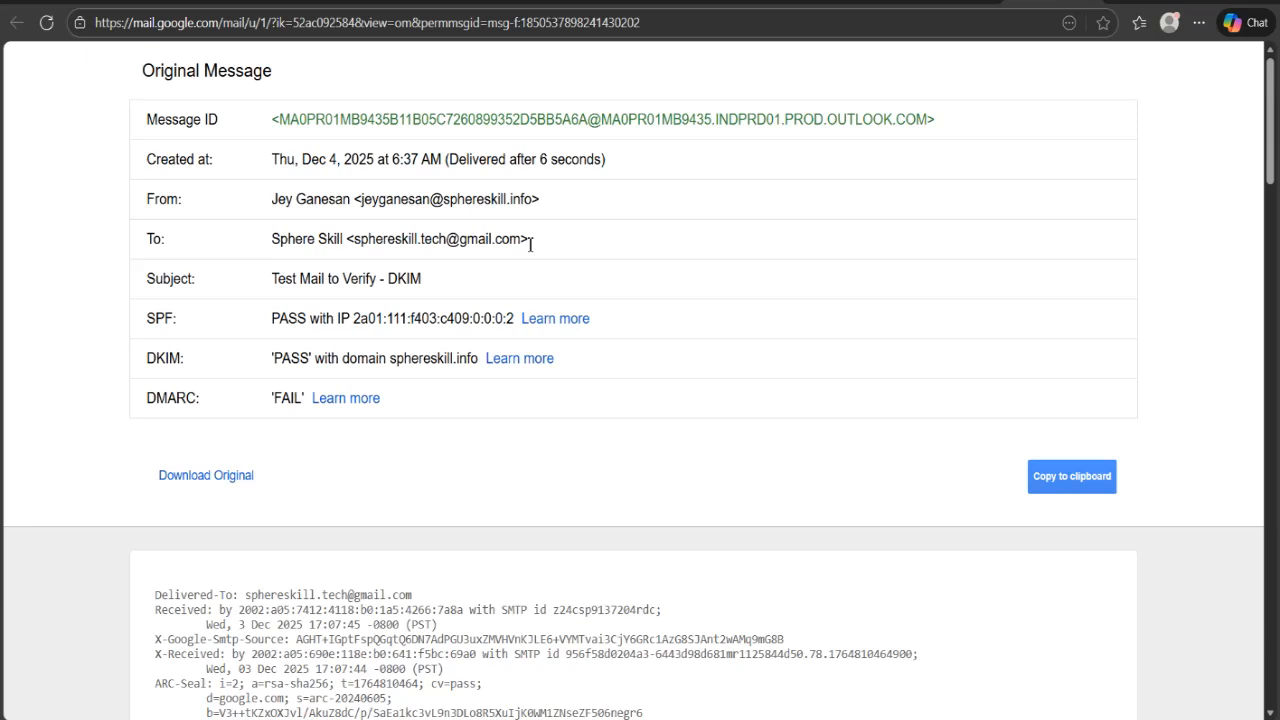
pyautogui.scroll(-1, 530, 244)
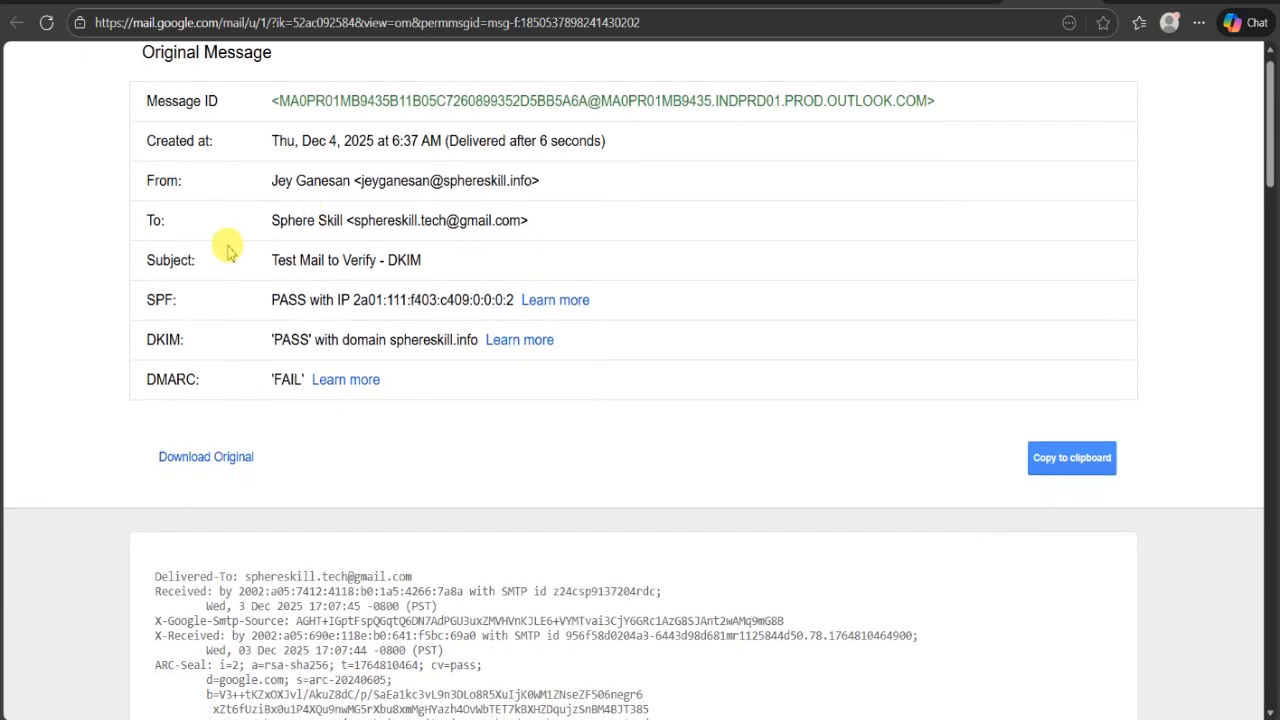
pyautogui.scroll(1, 248, 147)
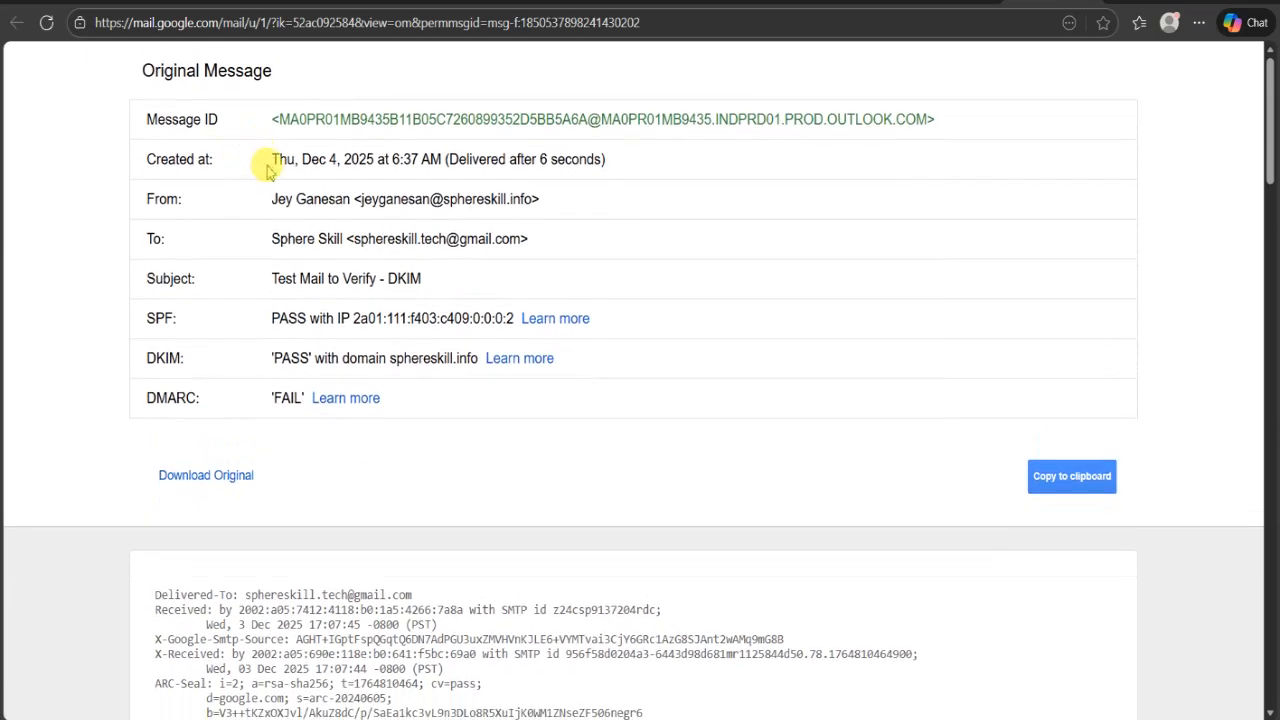
pyautogui.moveTo(270, 168); pyautogui.dragTo(438, 176)
pyautogui.moveTo(270, 199); pyautogui.dragTo(561, 227)
pyautogui.click(558, 228)
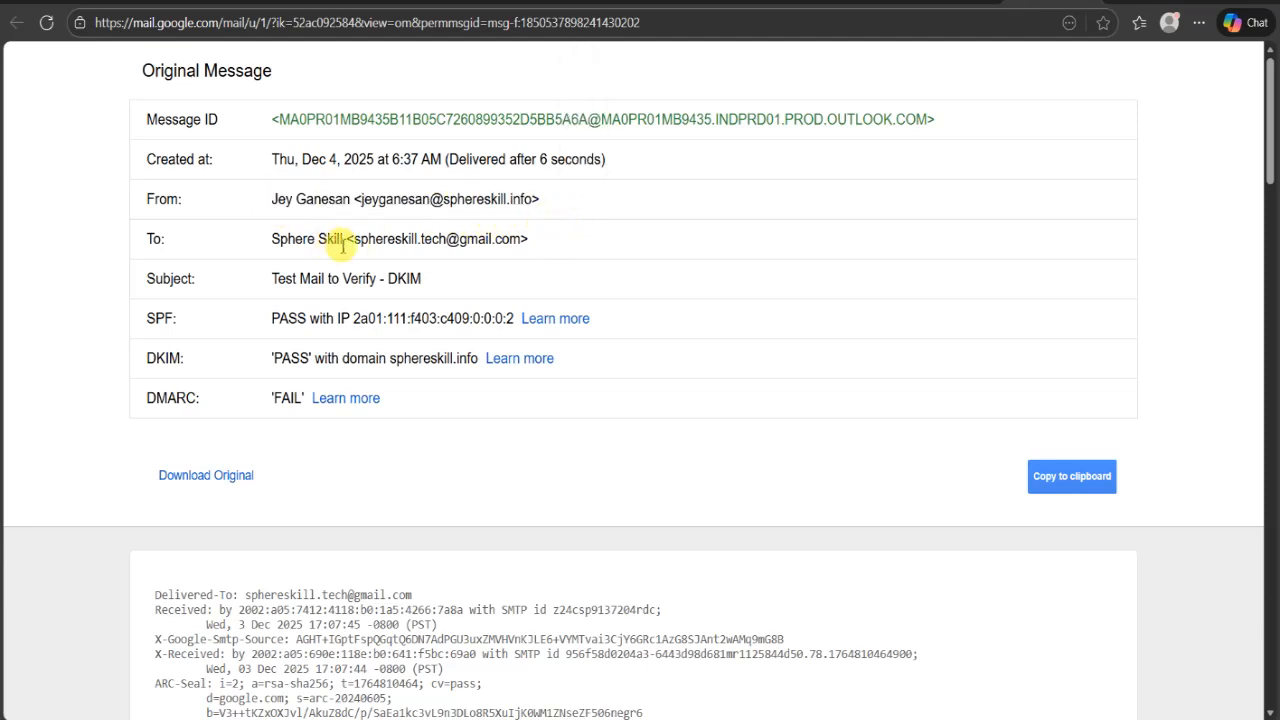
pyautogui.moveTo(356, 242); pyautogui.dragTo(519, 257)
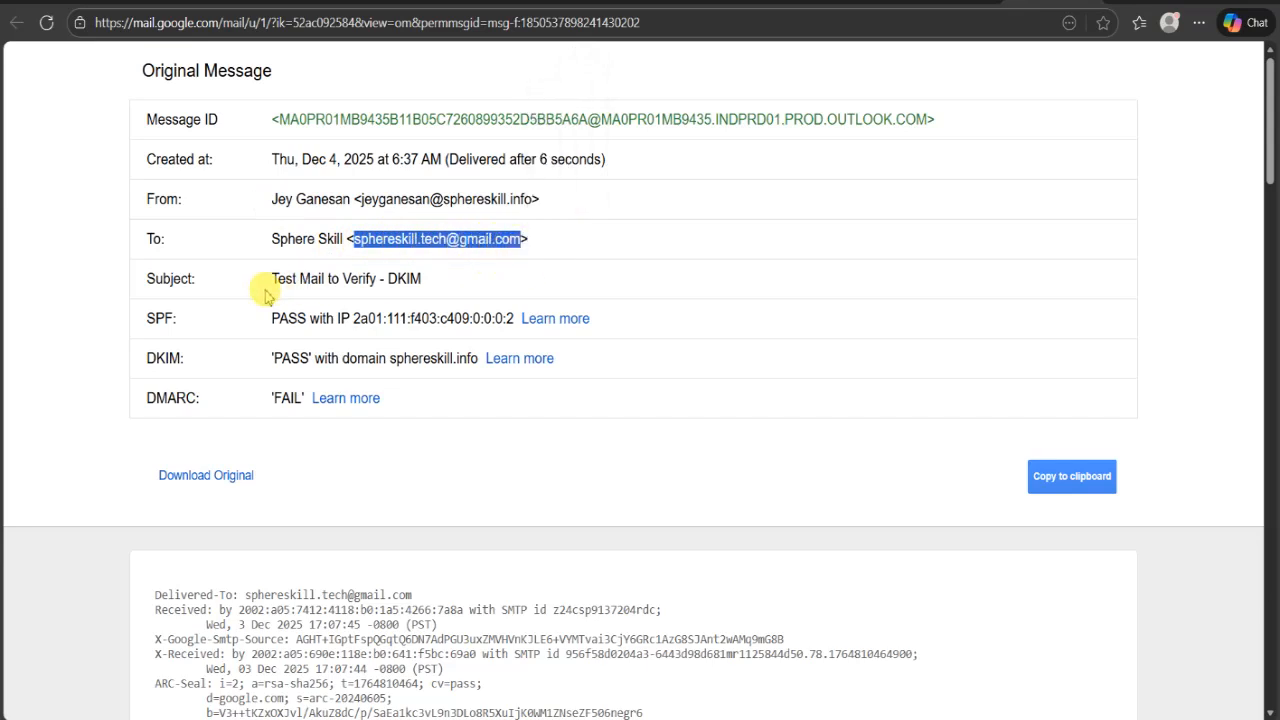
pyautogui.moveTo(265, 288); pyautogui.dragTo(510, 280)
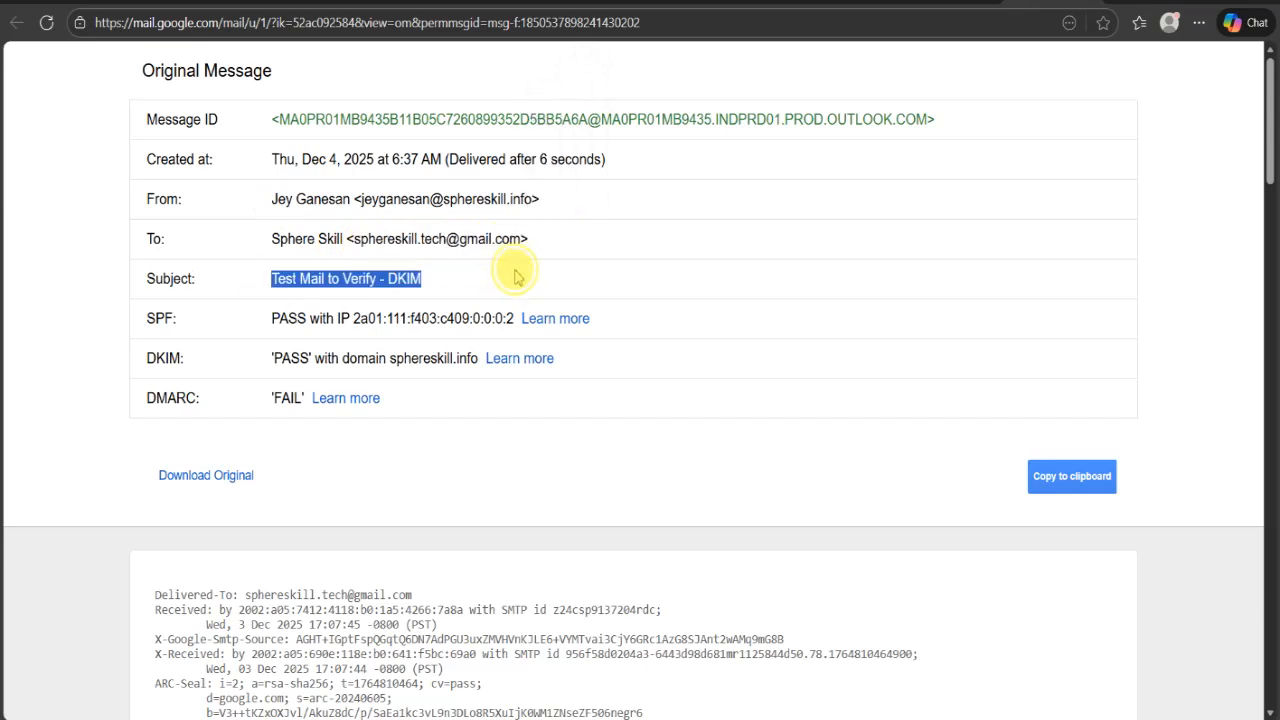
# - Check the SPF, DKIM and DMARC results in the original message summary, including the domain named for DKIM
pyautogui.doubleClick(290, 318)
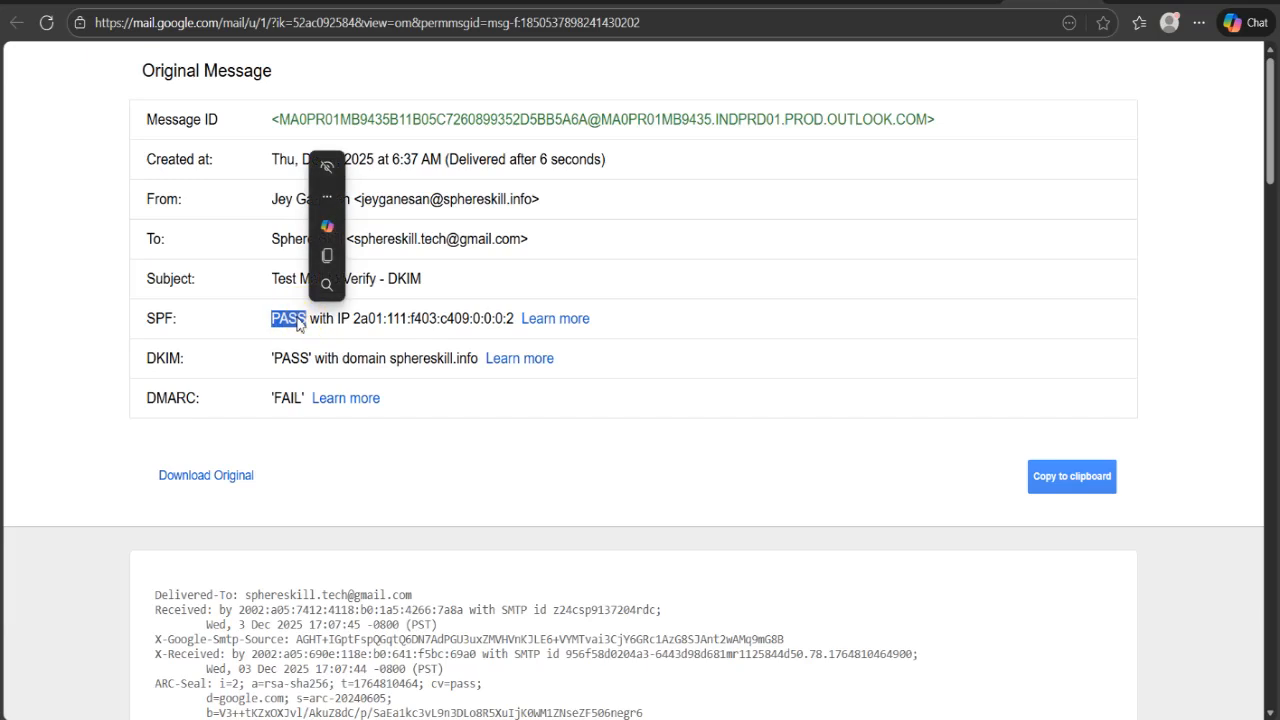
pyautogui.click(385, 320)
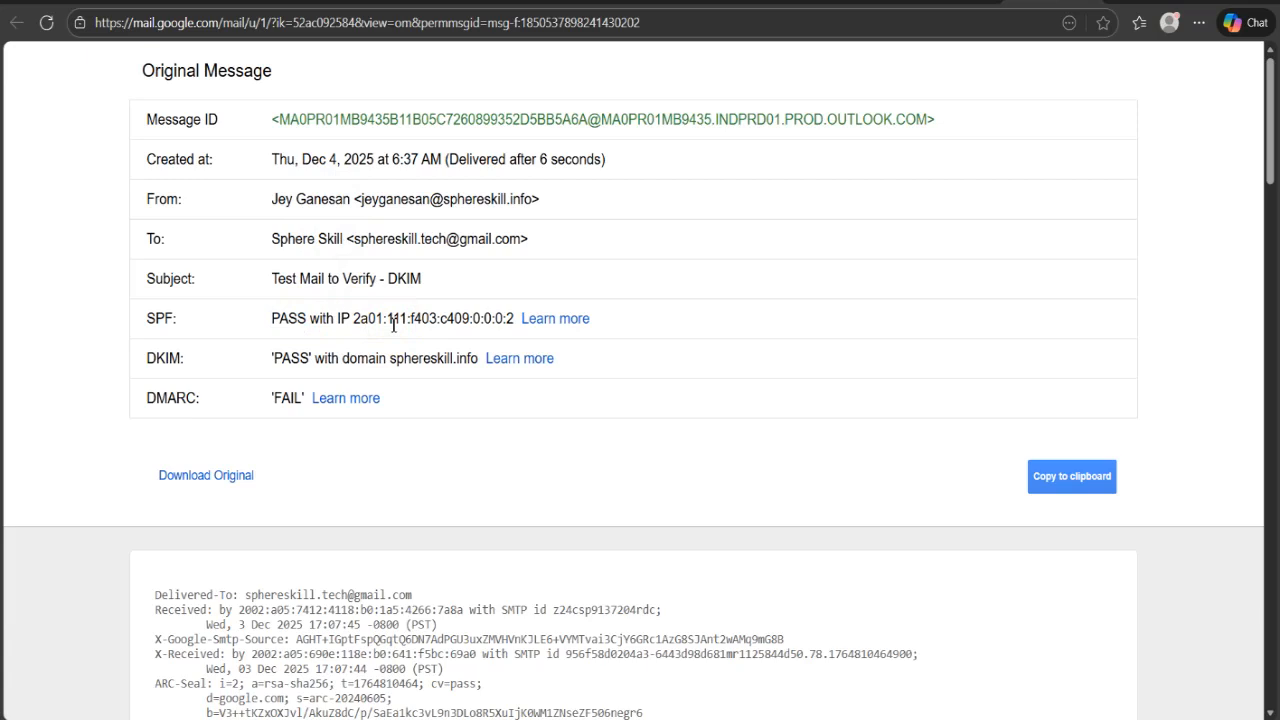
pyautogui.scroll(-1, 393, 325)
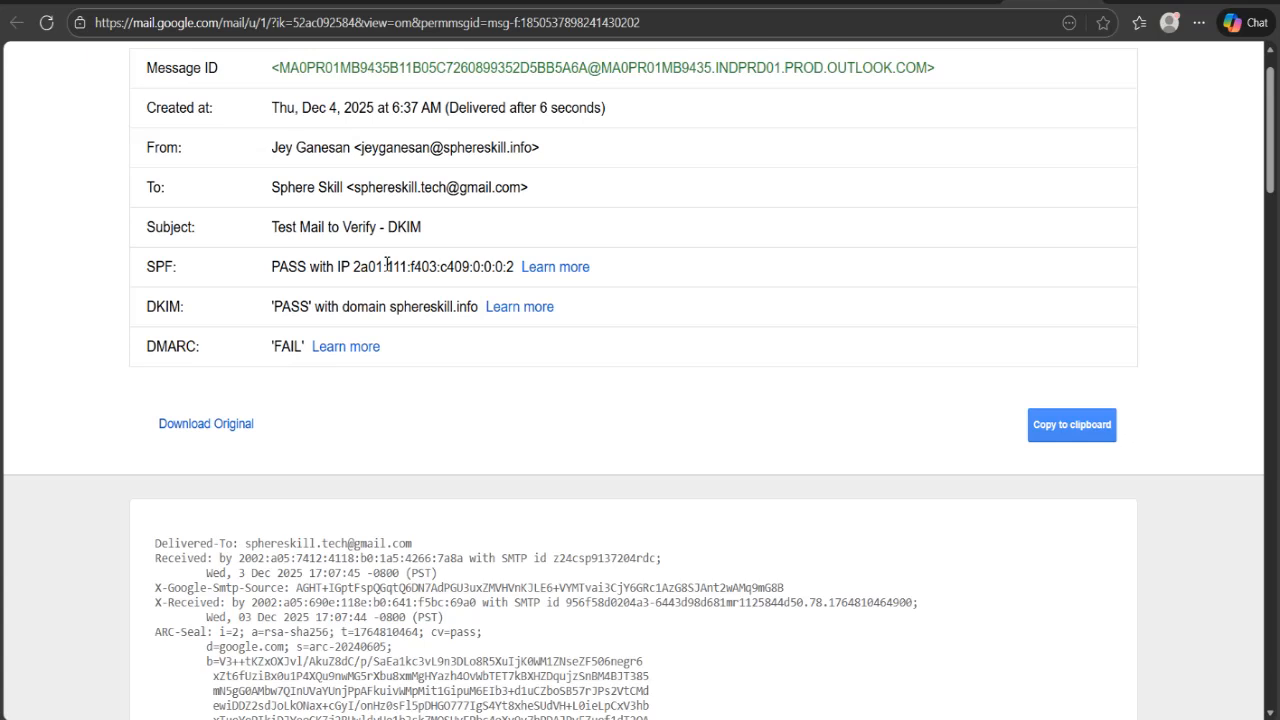
pyautogui.doubleClick(288, 308)
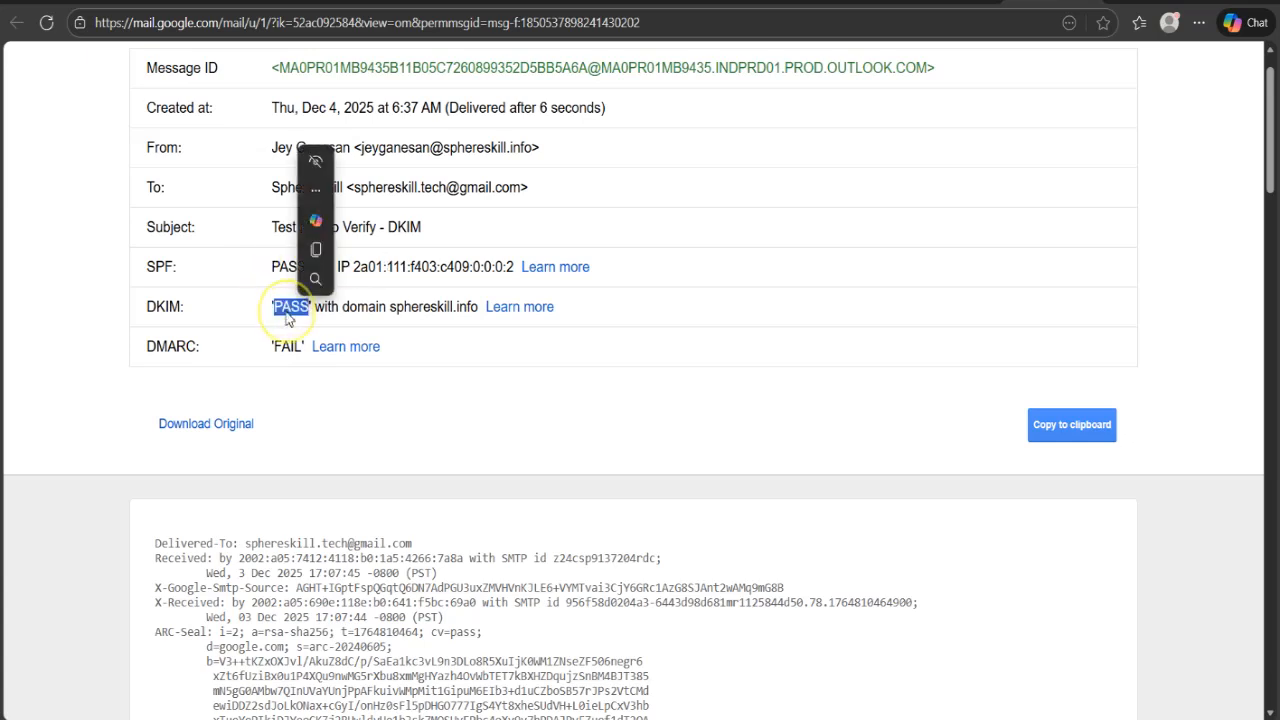
pyautogui.doubleClick(395, 310)
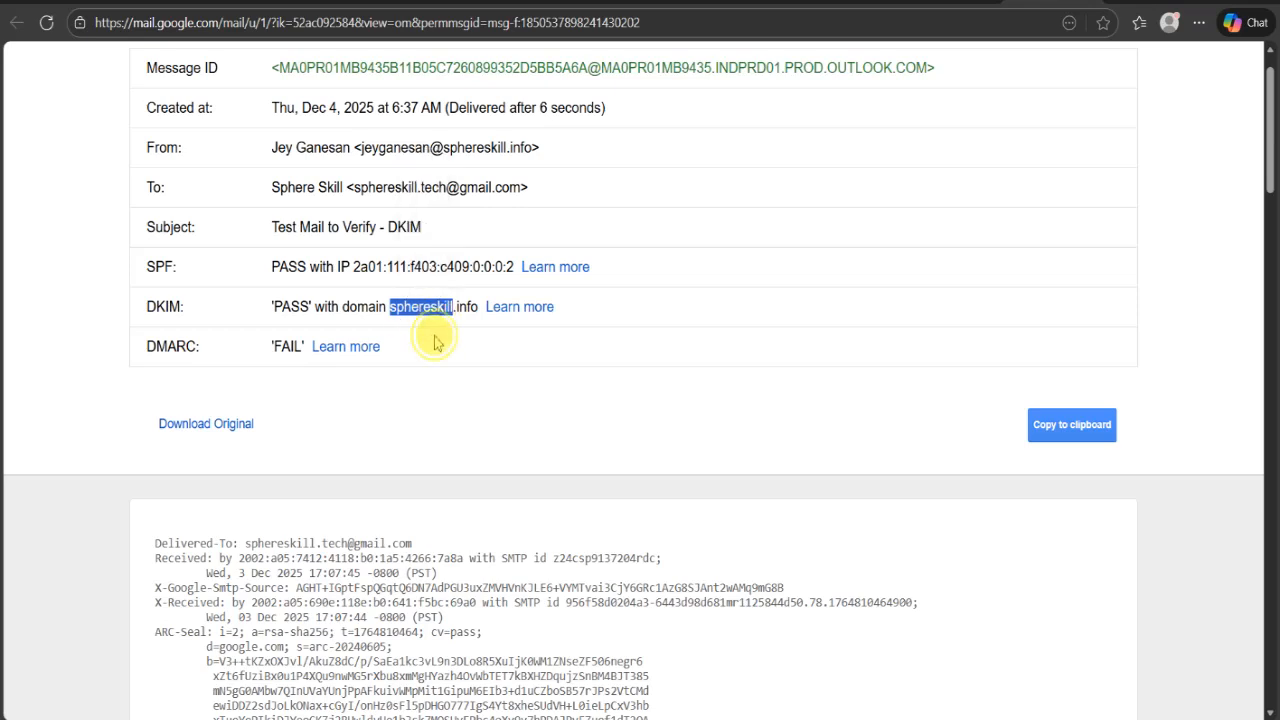
pyautogui.click(435, 334)
pyautogui.scroll(-1, 435, 334)
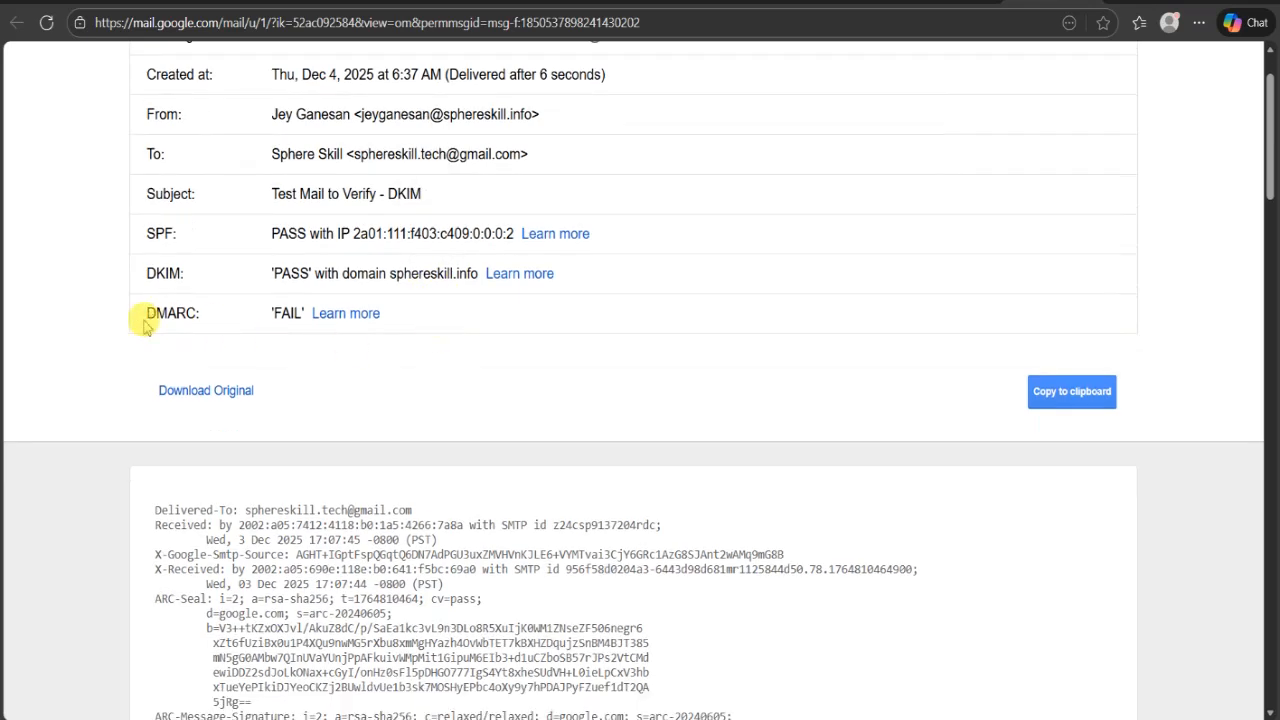
pyautogui.moveTo(140, 313); pyautogui.dragTo(314, 329)
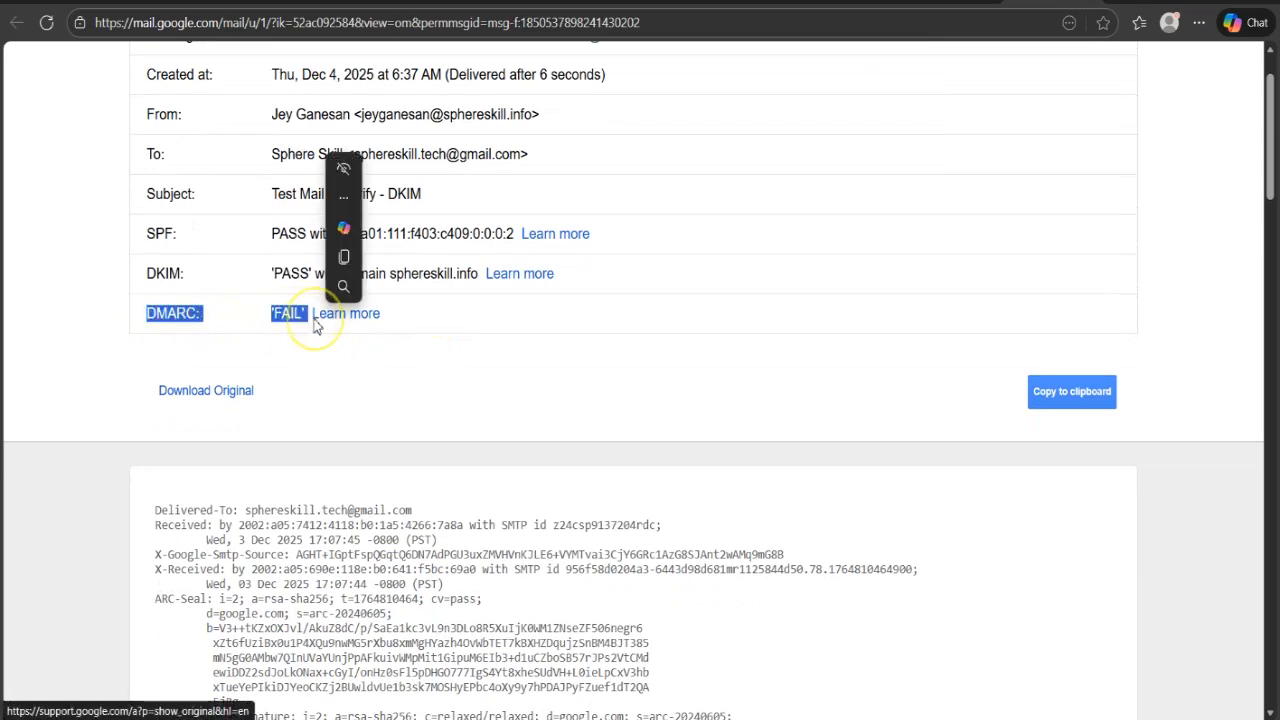
pyautogui.click(595, 310)
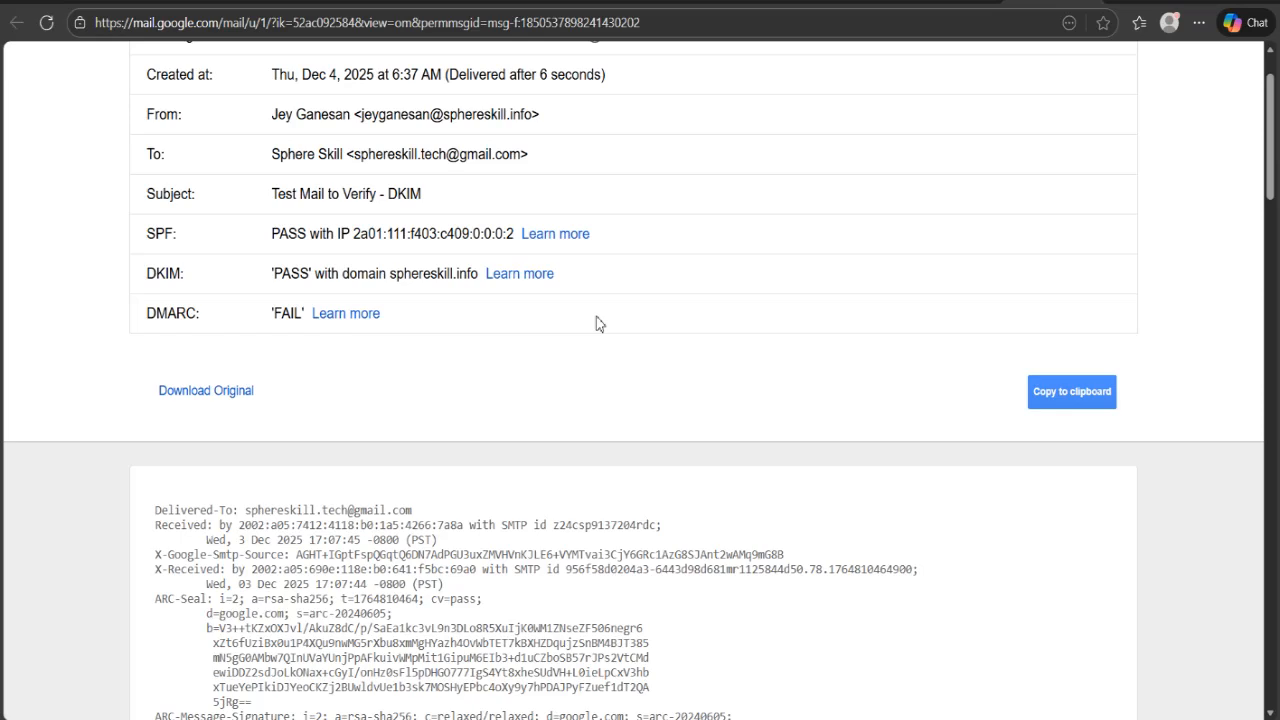
# - Examine the raw message source's ARC-Seal and ARC-Message-Signature headers, including the signature's b= value
pyautogui.scroll(-3, 597, 323)
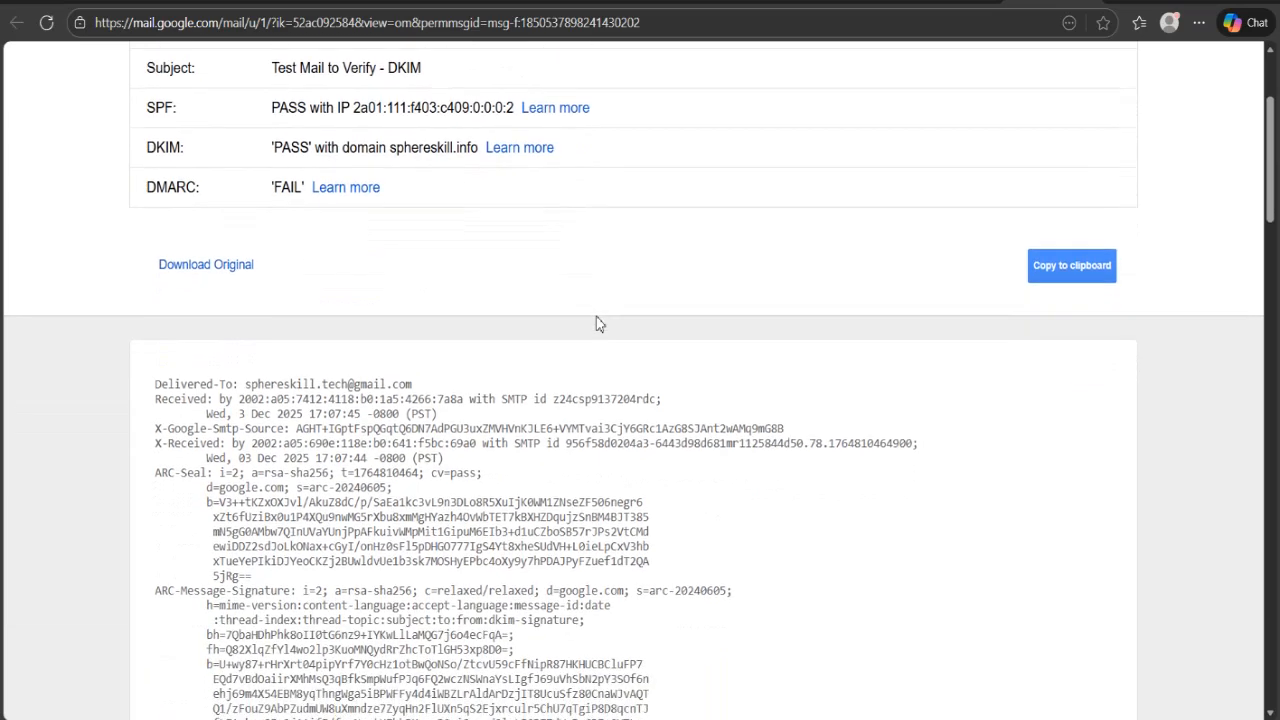
pyautogui.scroll(-2, 597, 323)
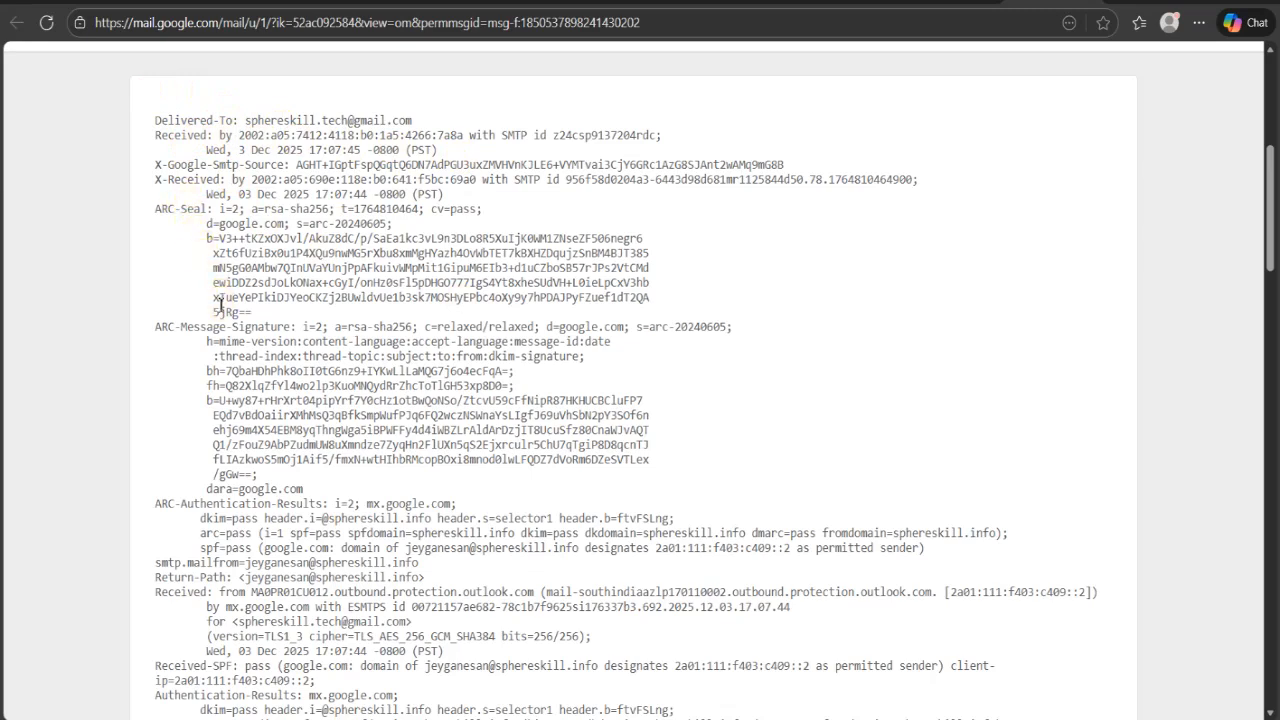
pyautogui.scroll(-1, 220, 304)
pyautogui.scroll(-1, 220, 304)
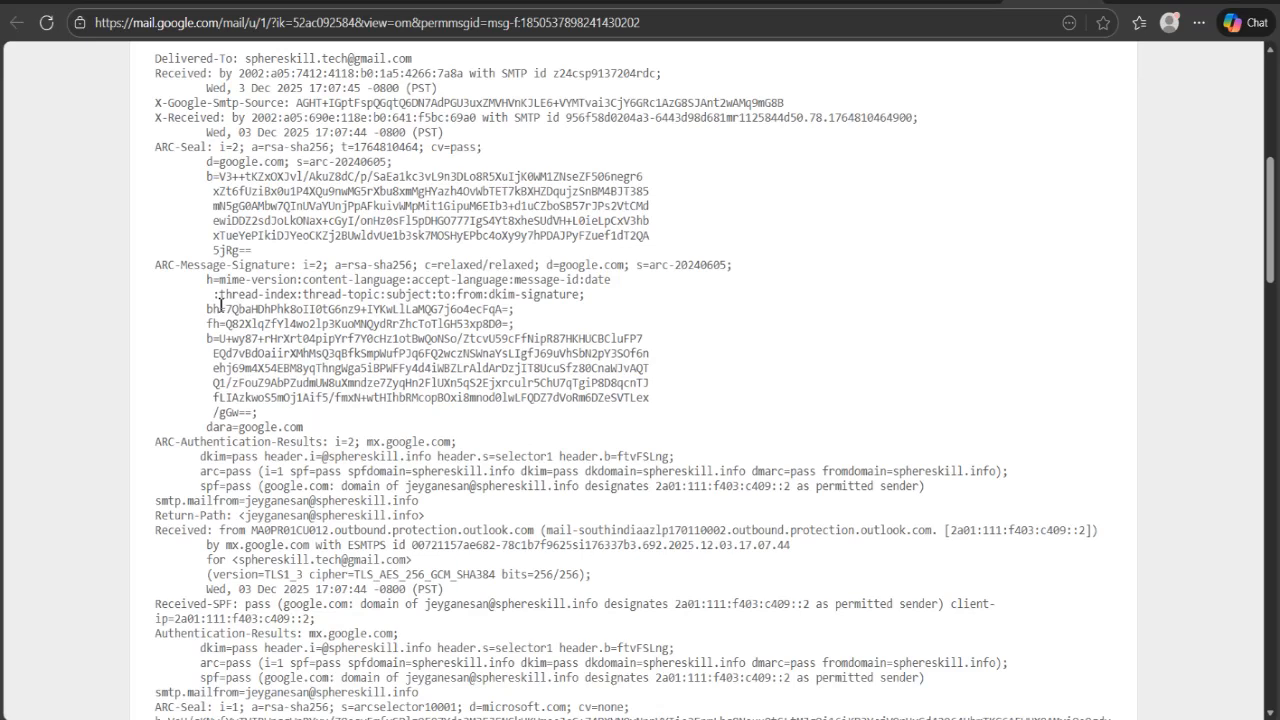
pyautogui.scroll(-3, 193, 304)
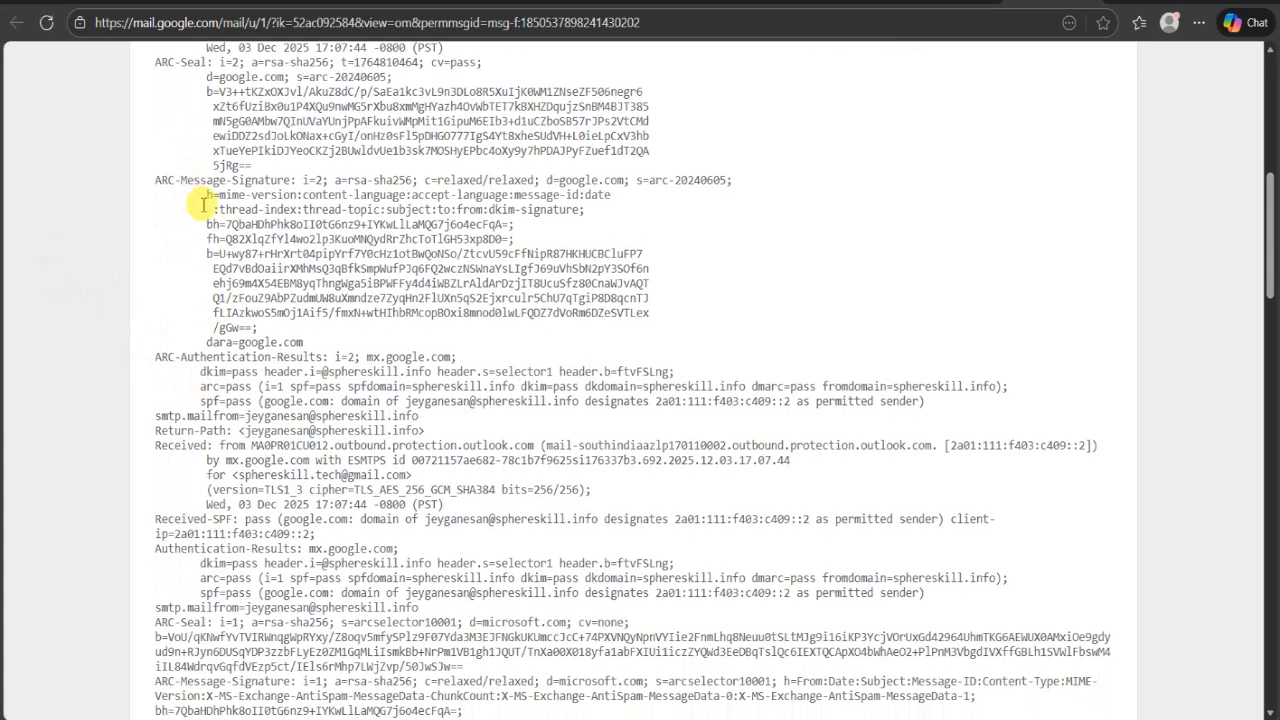
pyautogui.moveTo(206, 253); pyautogui.dragTo(645, 318)
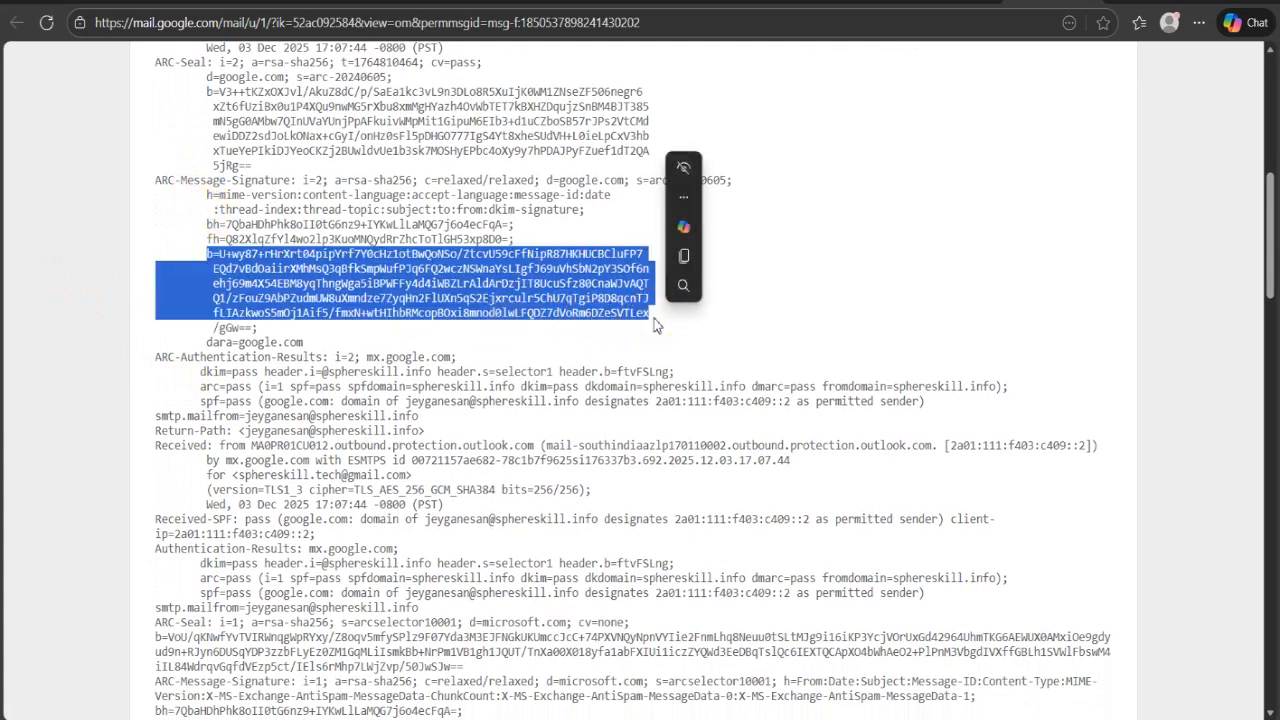
pyautogui.scroll(-1, 655, 325)
pyautogui.click(462, 396)
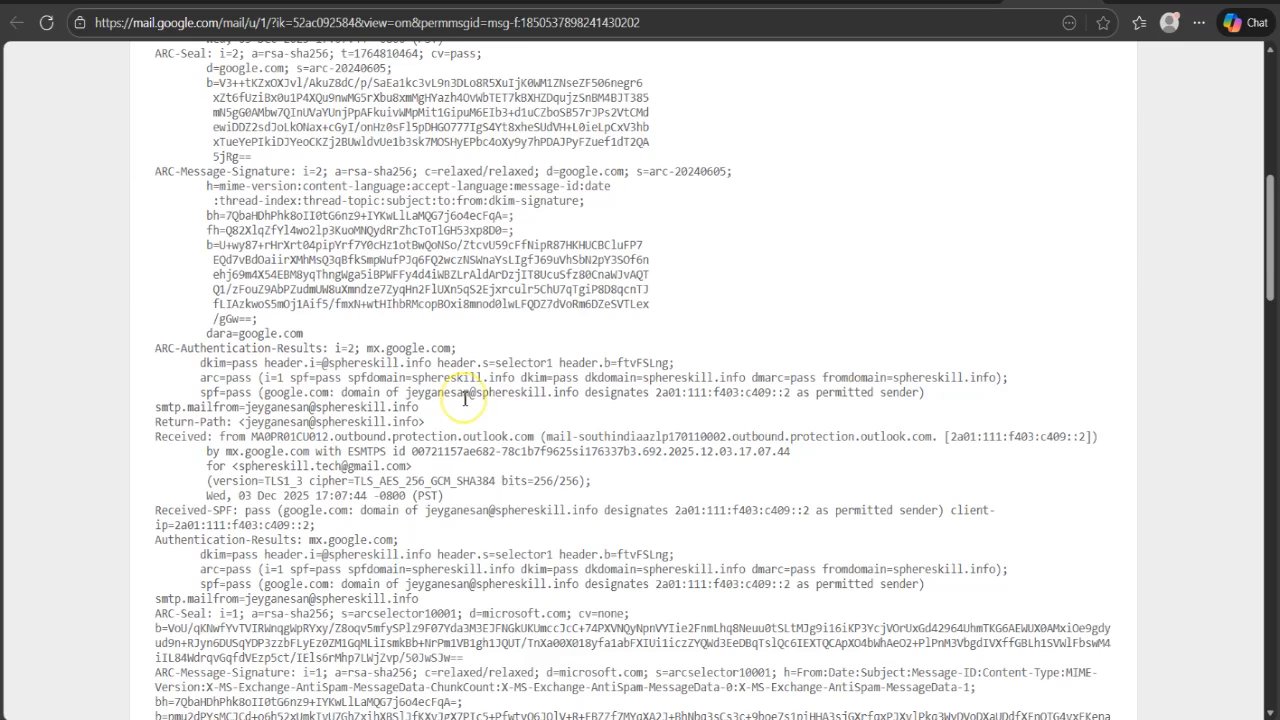
# - Examine the ARC-Authentication-Results header for the DKIM selector and the SPF, DKIM and DMARC entries with their domains
pyautogui.moveTo(334, 348)
pyautogui.mouseDown()
pyautogui.moveTo(340, 368)
pyautogui.moveTo(305, 366)
pyautogui.moveTo(330, 352)
pyautogui.moveTo(313, 366)
pyautogui.moveTo(332, 363)
pyautogui.mouseUp()
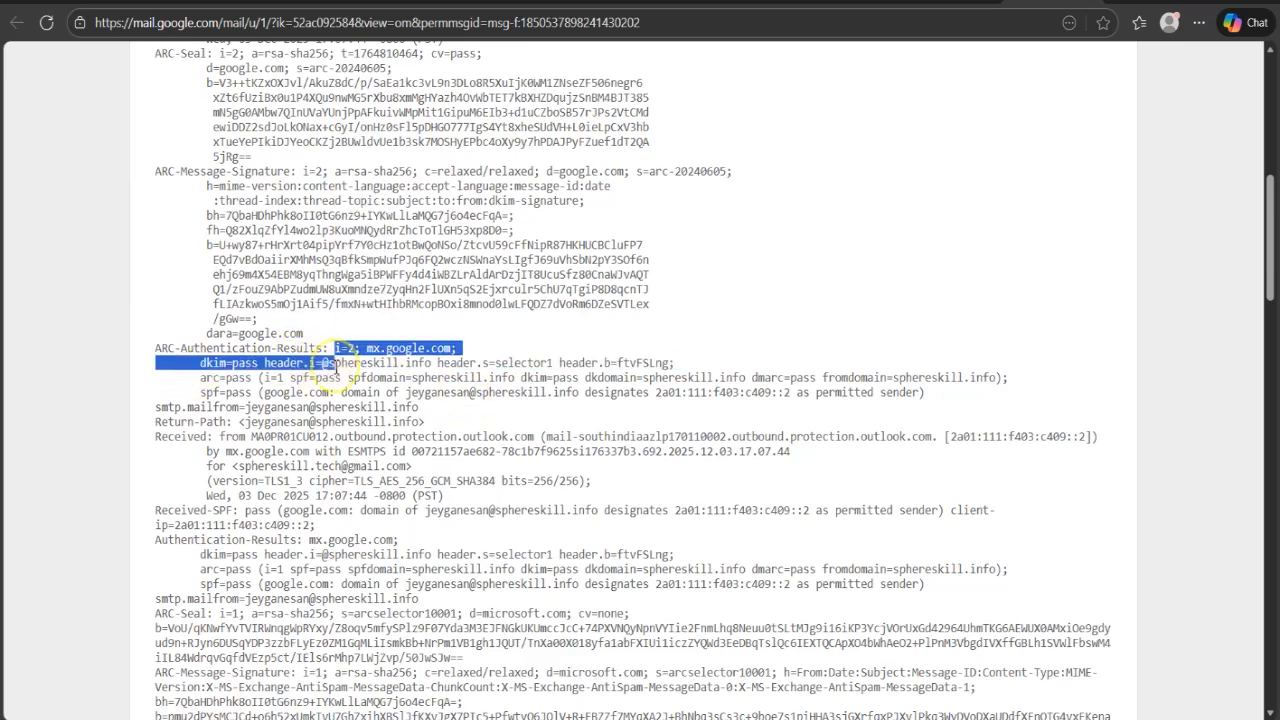
pyautogui.moveTo(495, 363); pyautogui.dragTo(557, 366)
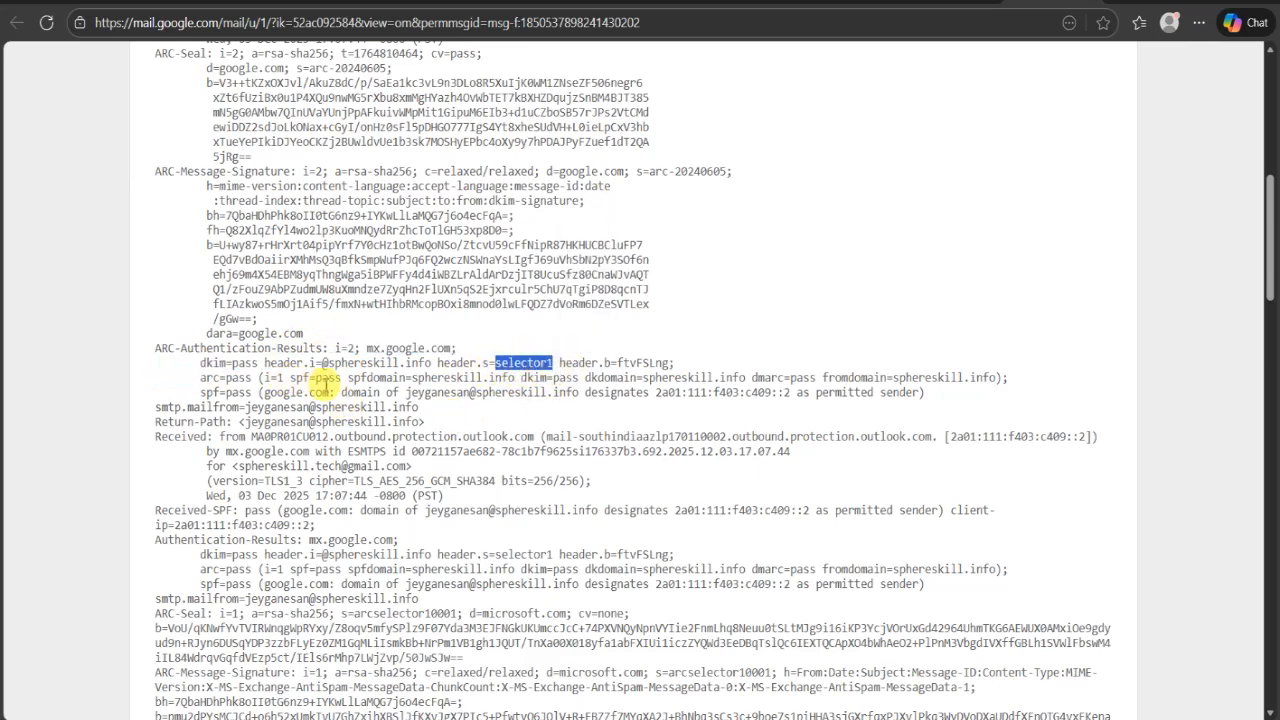
pyautogui.doubleClick(330, 378)
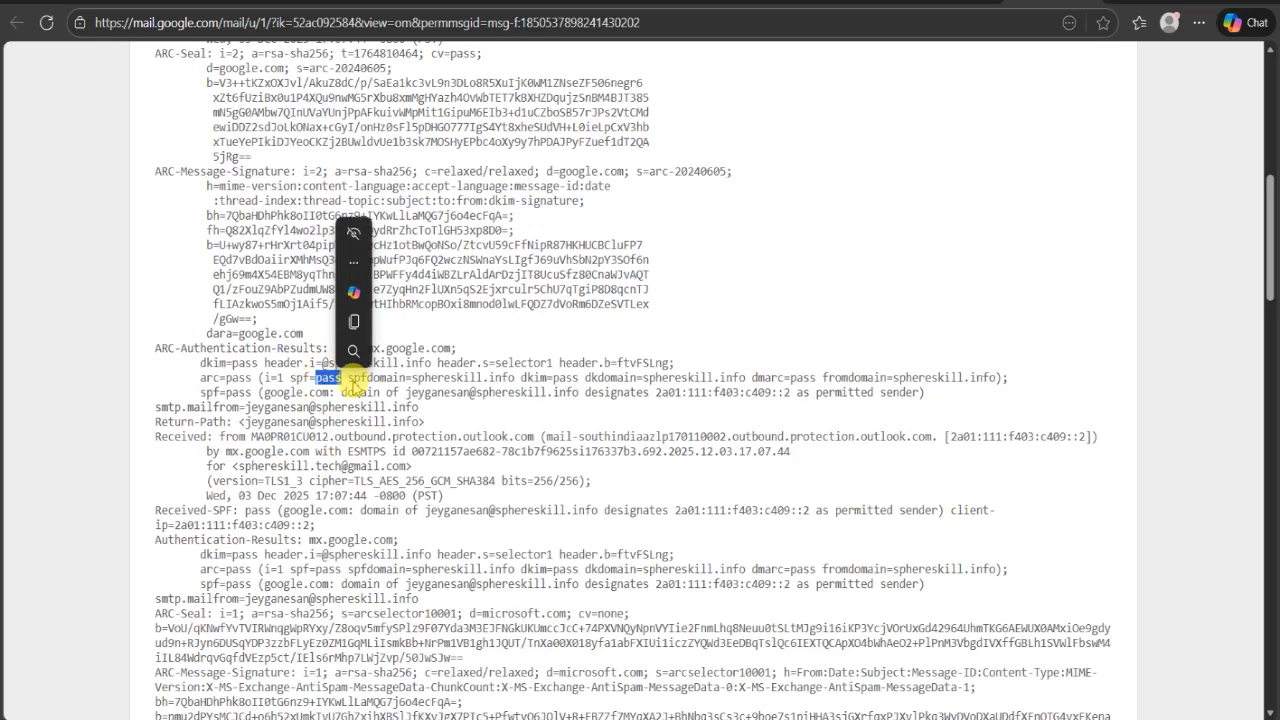
pyautogui.doubleClick(535, 380)
pyautogui.doubleClick(447, 378)
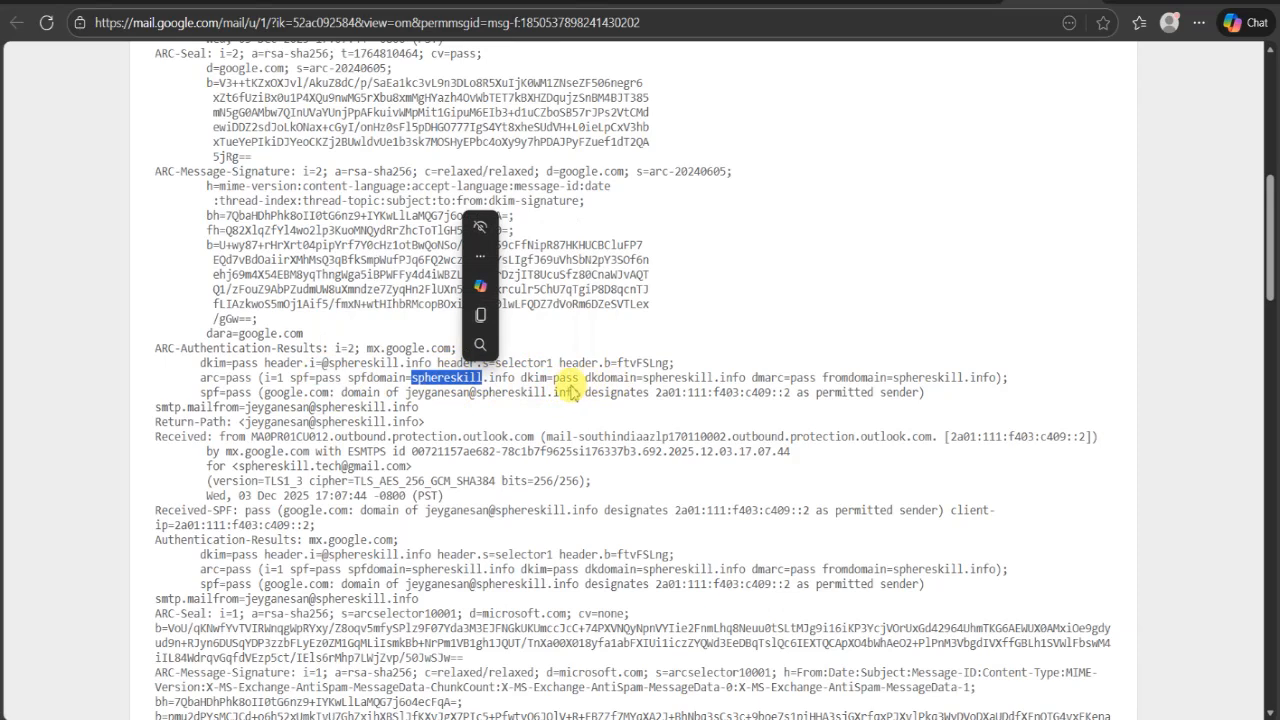
pyautogui.doubleClick(674, 382)
pyautogui.moveTo(674, 382); pyautogui.dragTo(778, 392)
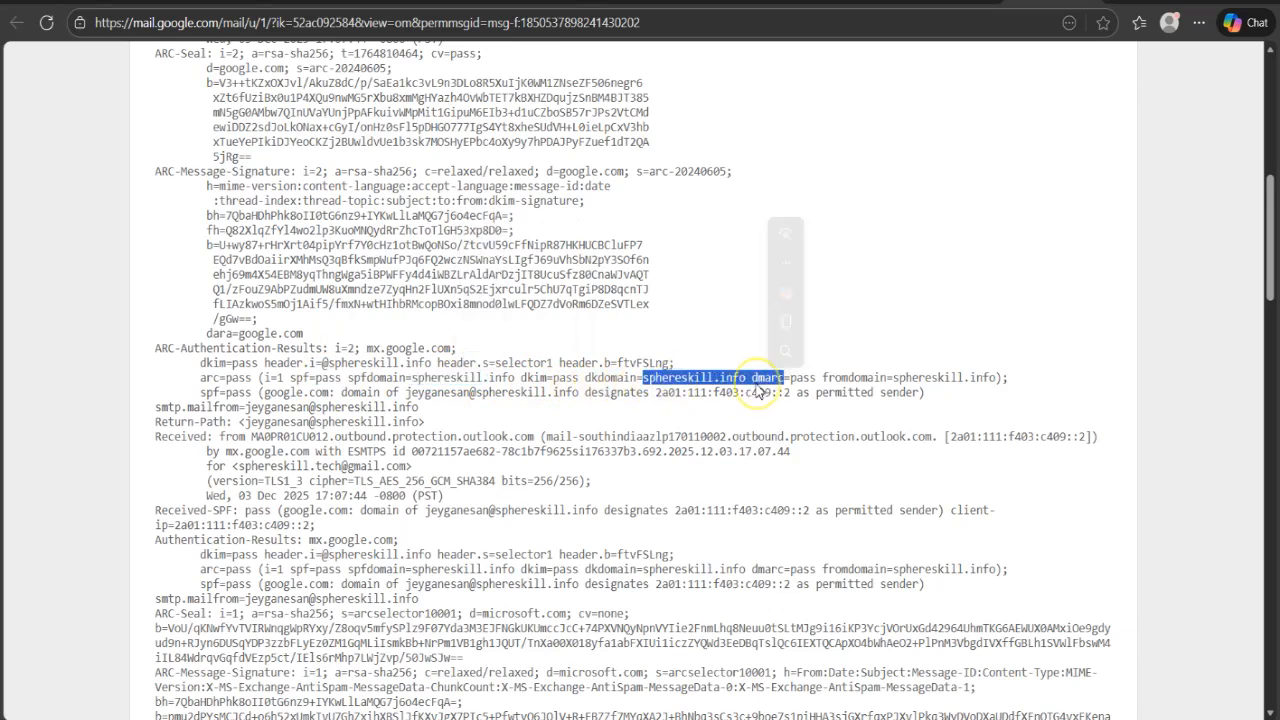
pyautogui.click(808, 457)
# - Read through the Authentication-Results, Microsoft ARC and DKIM-Signature headers down to the message body in the raw source
pyautogui.scroll(-1, 810, 467)
pyautogui.scroll(-3, 810, 467)
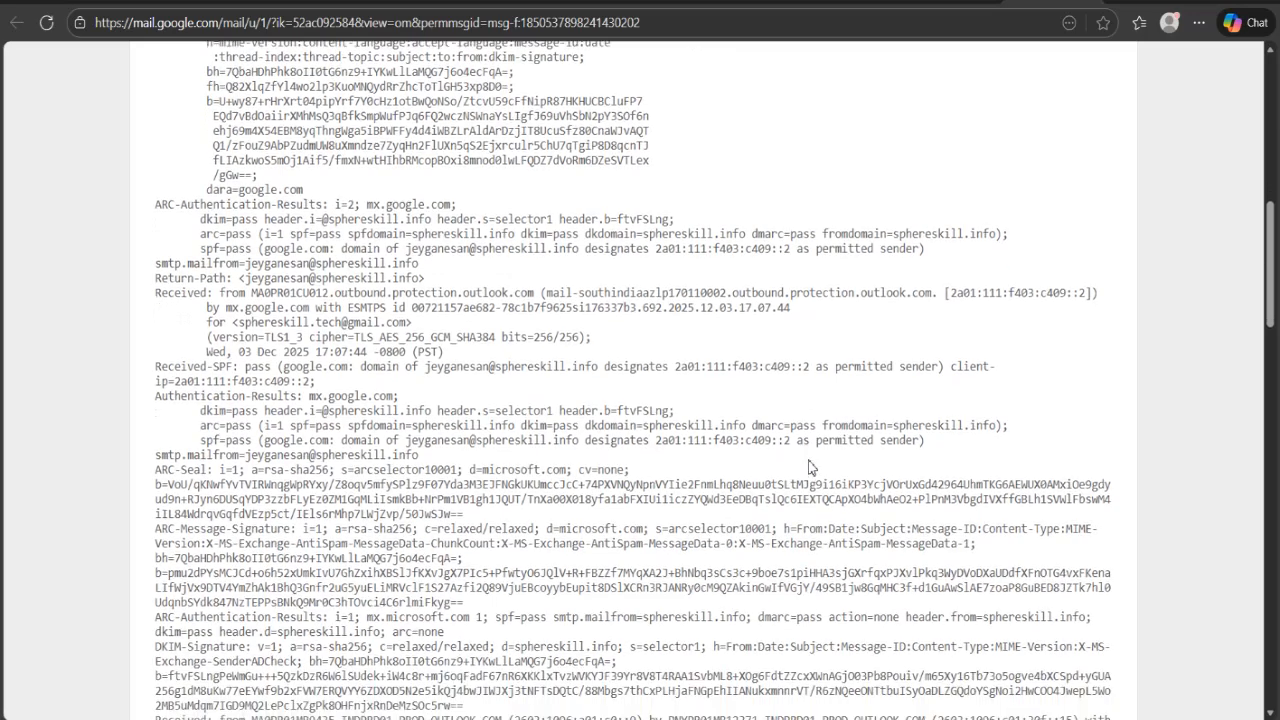
pyautogui.click(810, 462)
pyautogui.scroll(-1, 809, 459)
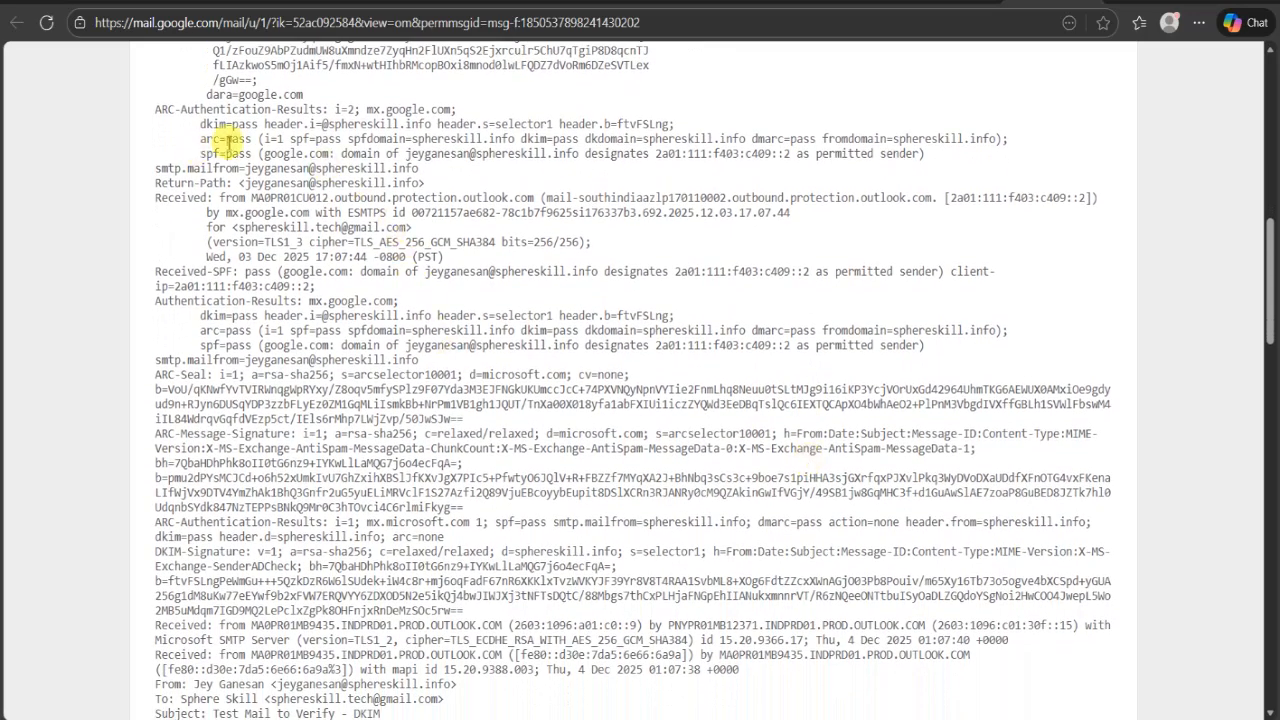
pyautogui.scroll(-3, 372, 292)
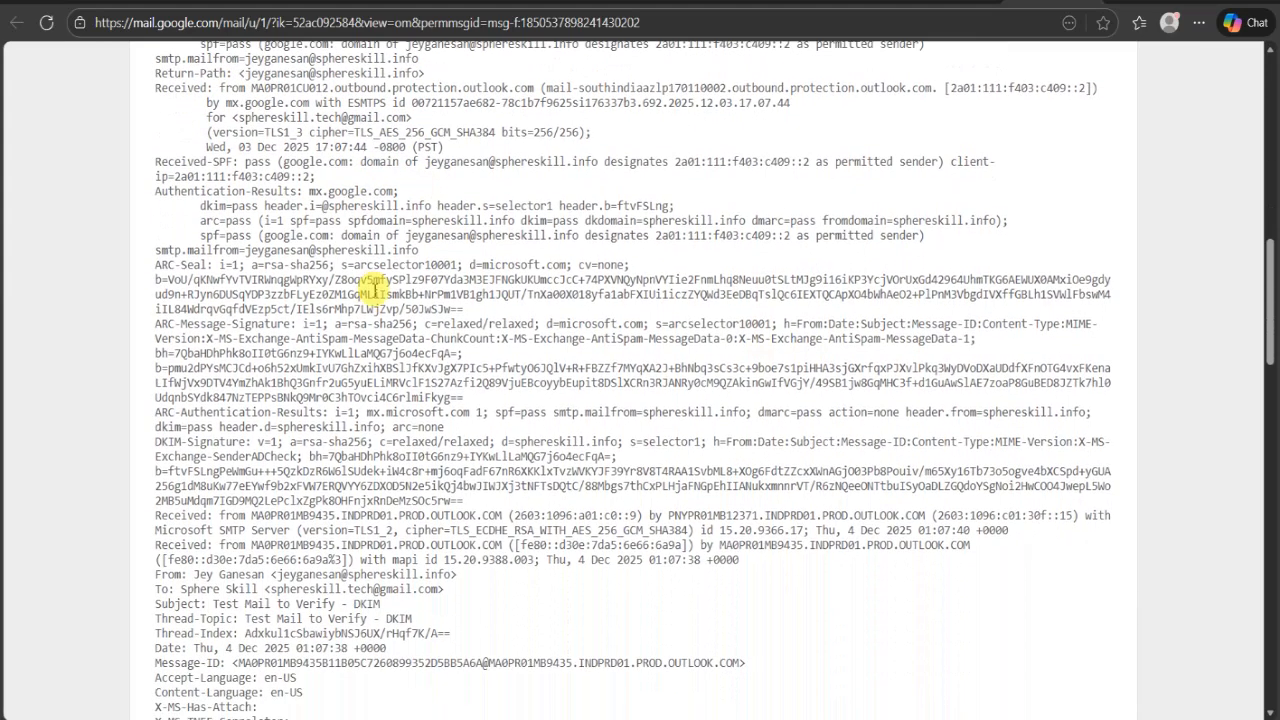
pyautogui.scroll(-2, 372, 290)
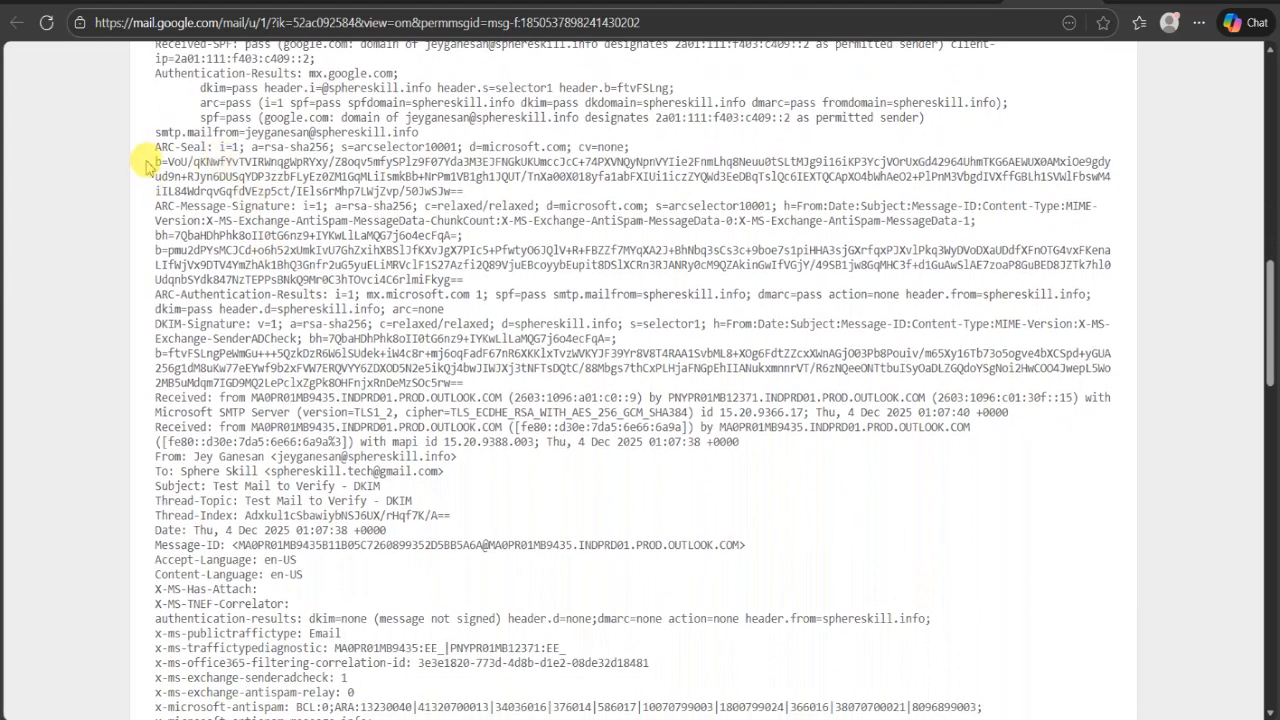
pyautogui.scroll(-4, 388, 467)
pyautogui.scroll(-12, 388, 467)
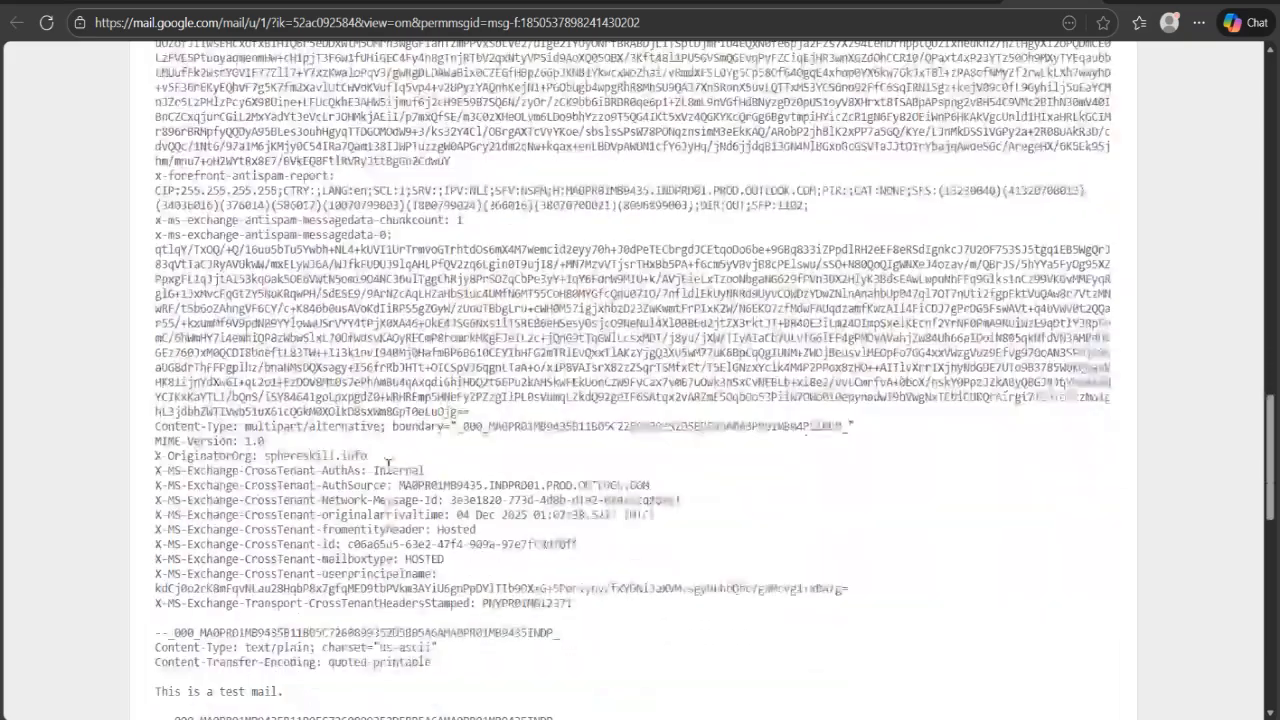
# - Examine the Microsoft antispam message-info and message-data blocks, and return to the DKIM-Signature section of the raw source
pyautogui.scroll(4, 388, 467)
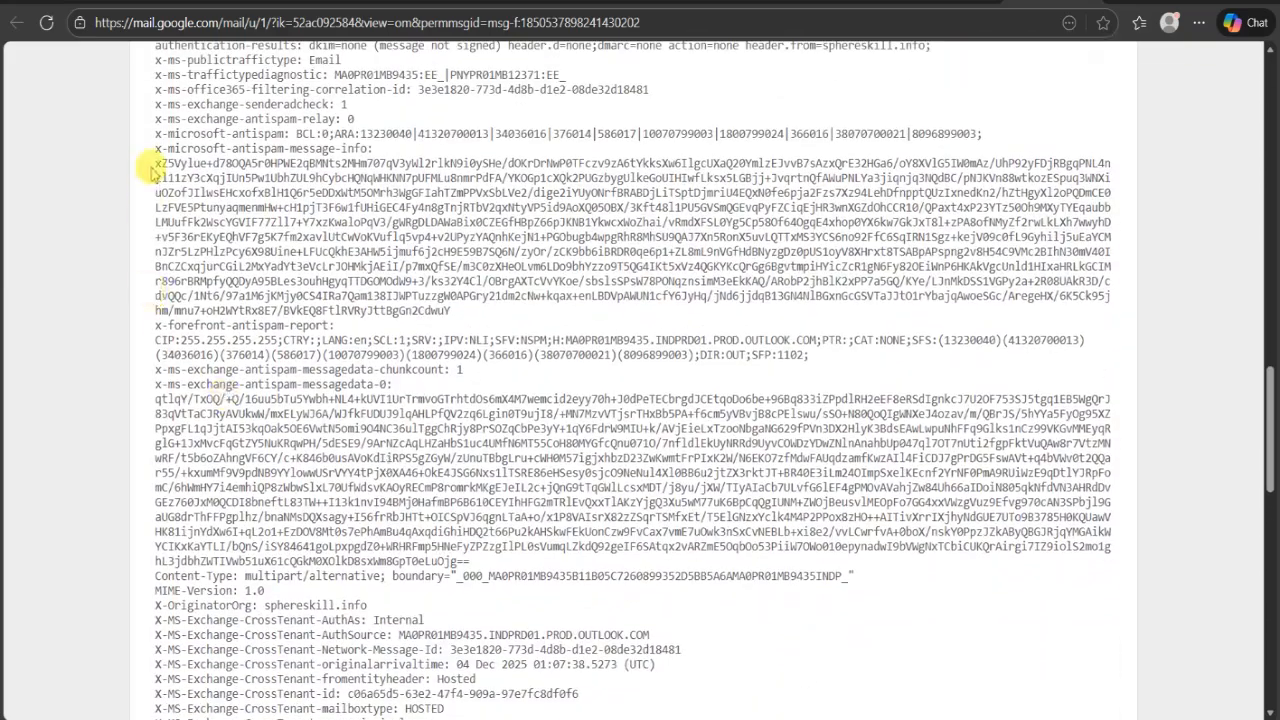
pyautogui.moveTo(156, 163); pyautogui.dragTo(722, 565)
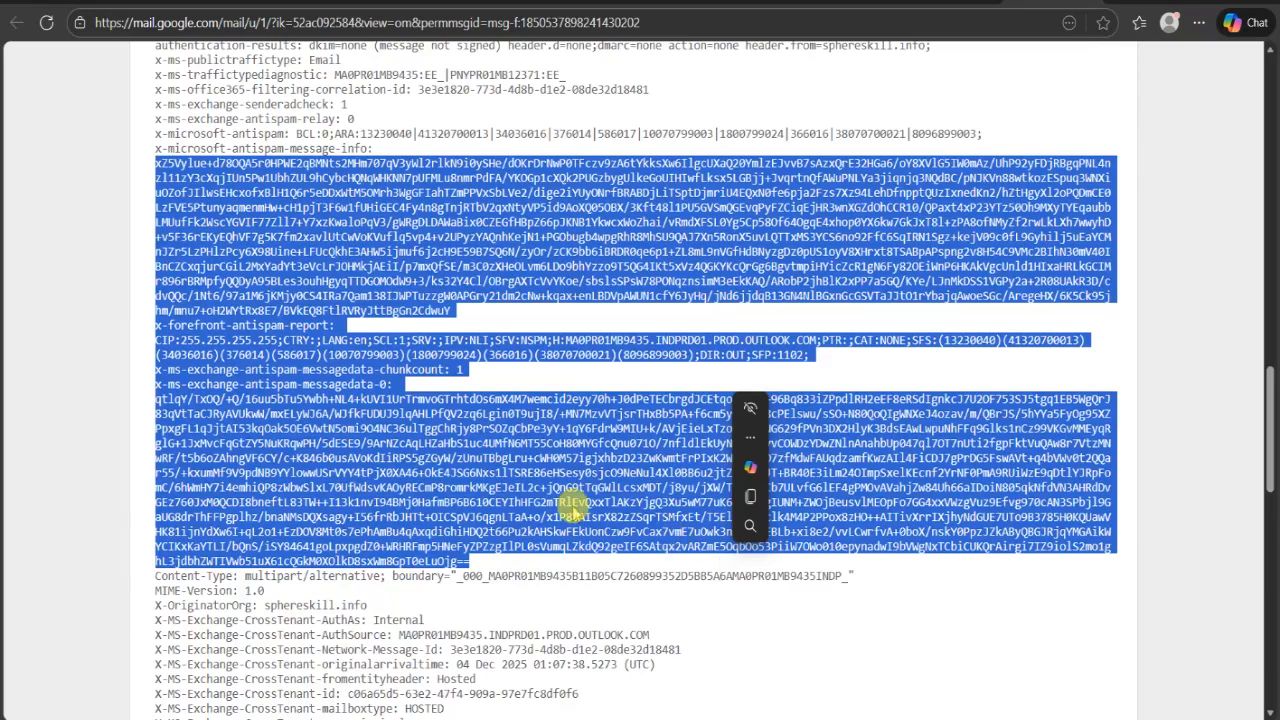
pyautogui.click(530, 237)
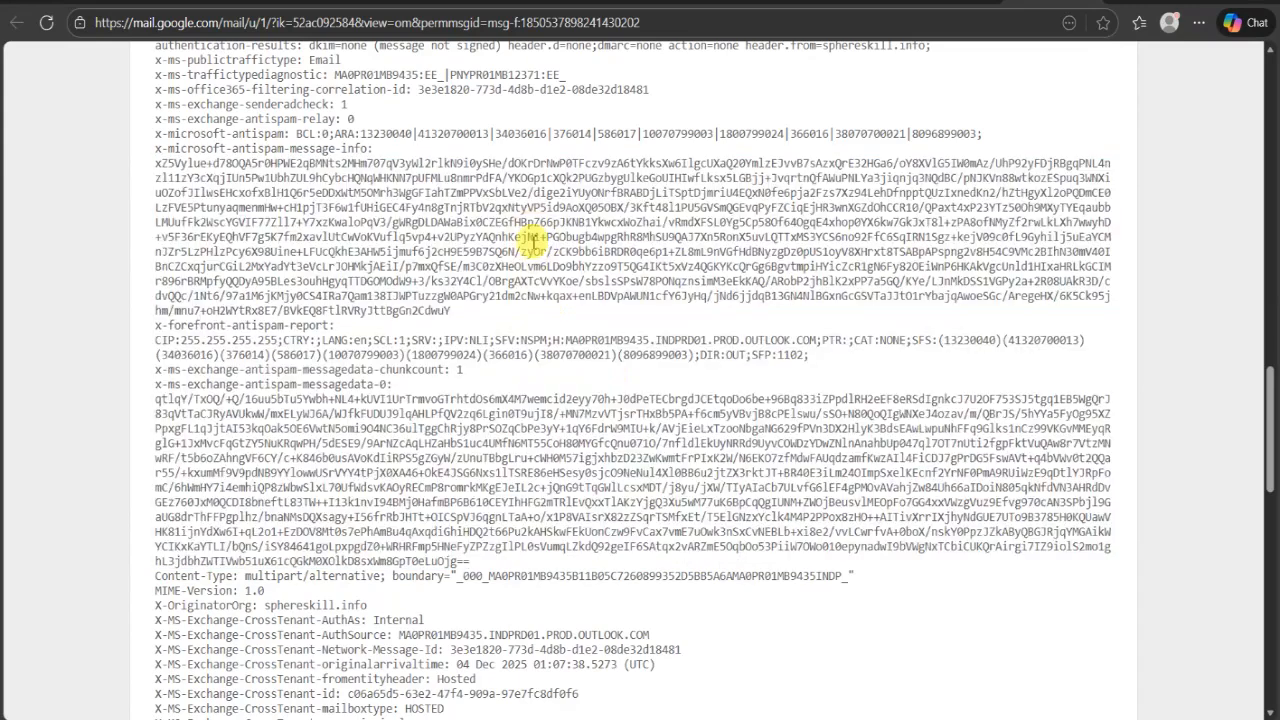
pyautogui.scroll(4, 530, 240)
pyautogui.click(955, 2)
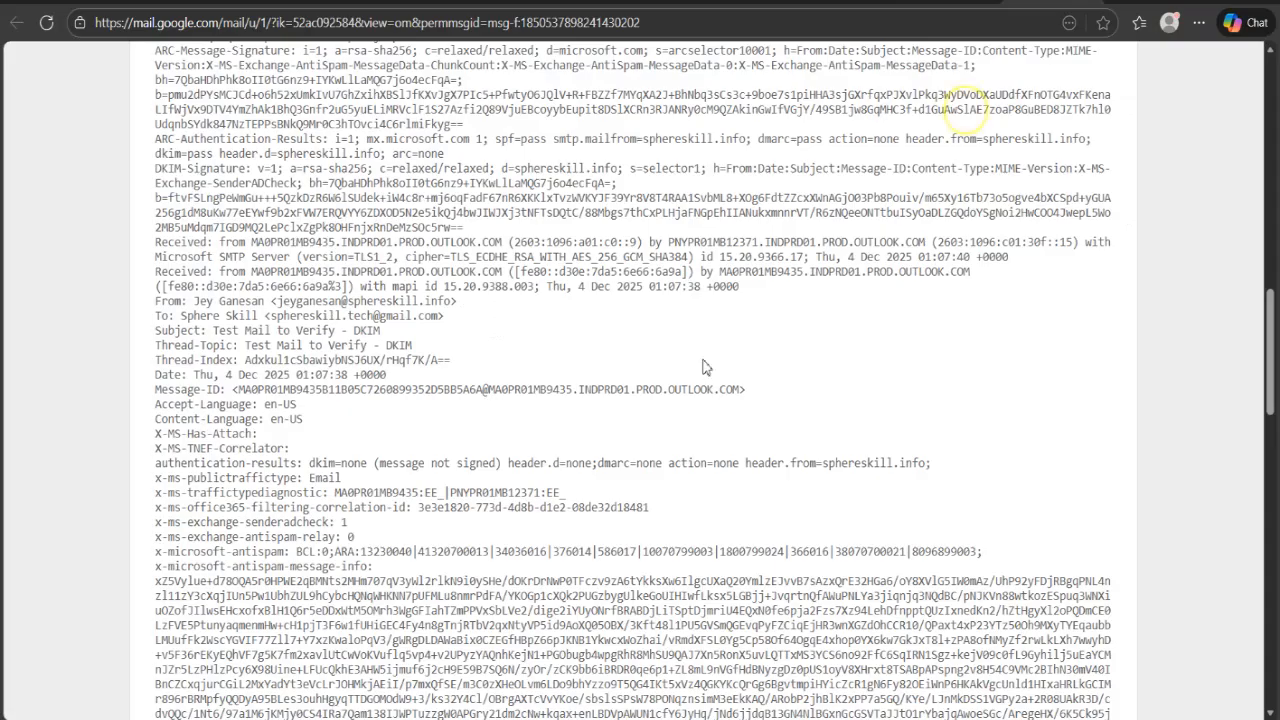
# - Inspect the encoded x-microsoft-antispam-message-info value in the raw source and read on through the remaining headers below it
pyautogui.scroll(-2, 452, 458)
pyautogui.scroll(-1, 452, 458)
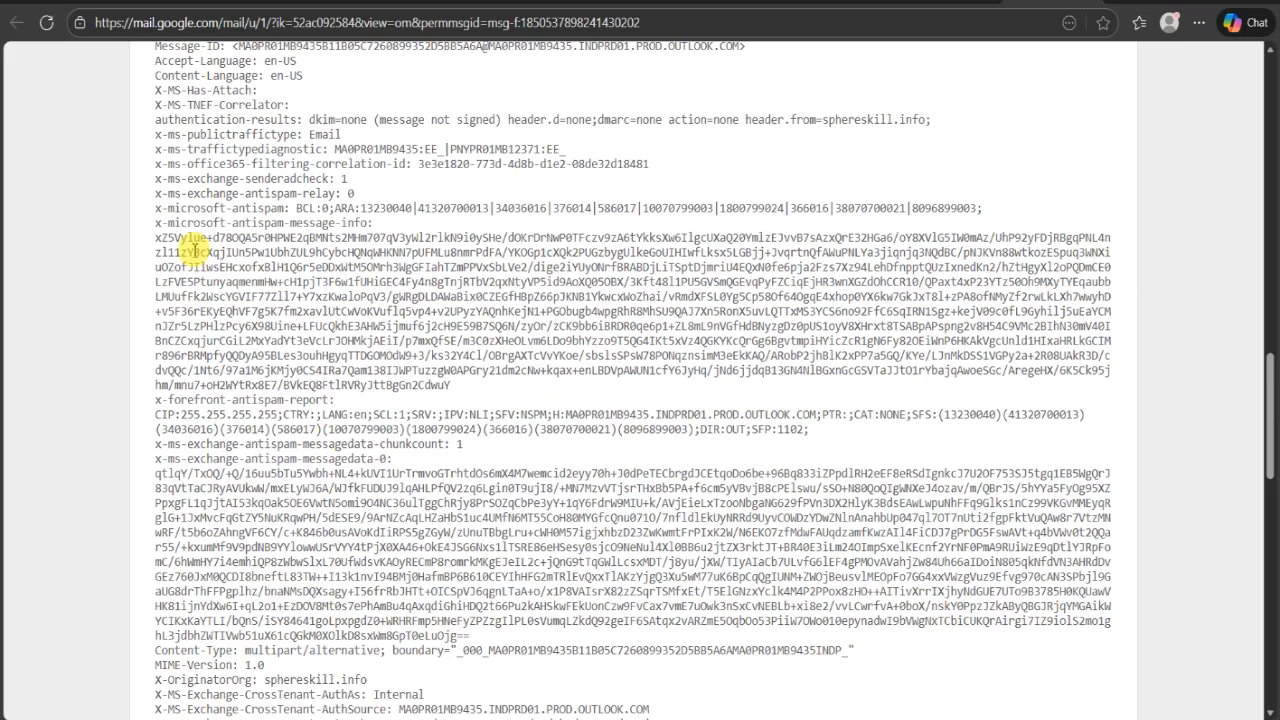
pyautogui.moveTo(155, 238); pyautogui.dragTo(520, 397)
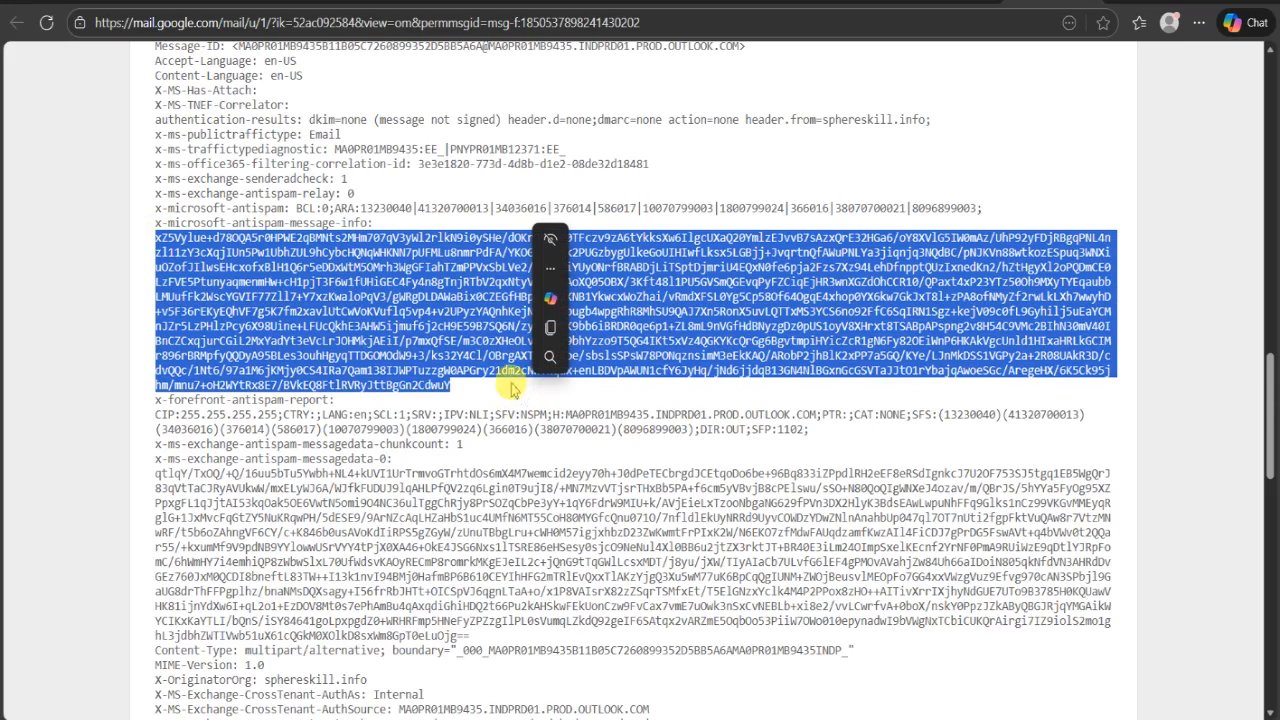
pyautogui.click(472, 354)
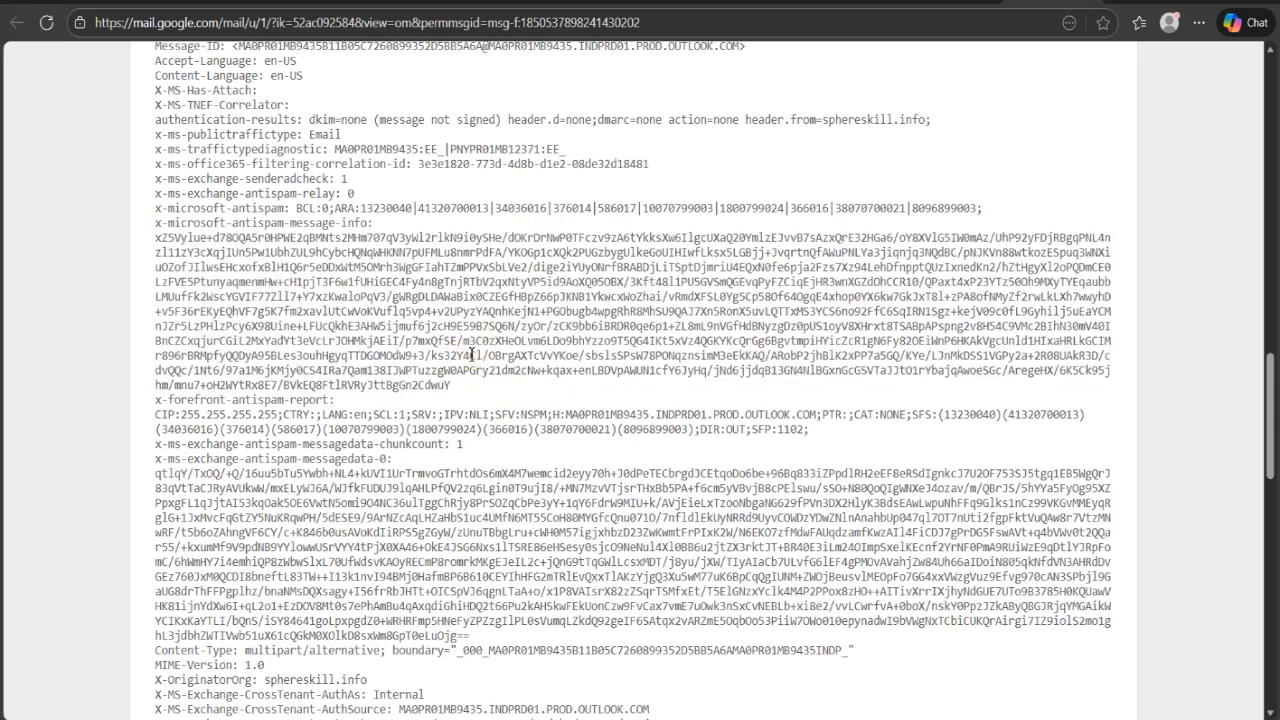
pyautogui.scroll(-1, 474, 270)
pyautogui.scroll(-1, 474, 270)
pyautogui.scroll(-2, 474, 270)
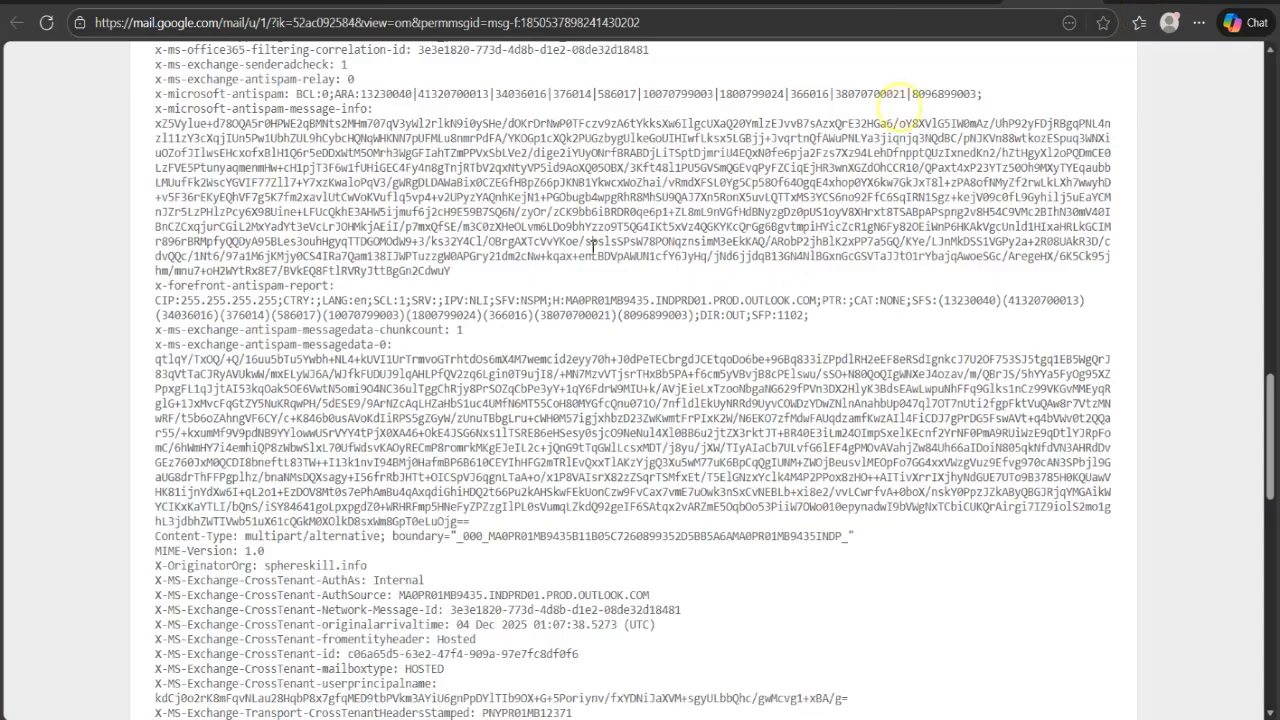
# - Return to the Original Message summary and check the DMARC result of the test email
pyautogui.scroll(10, 492, 260)
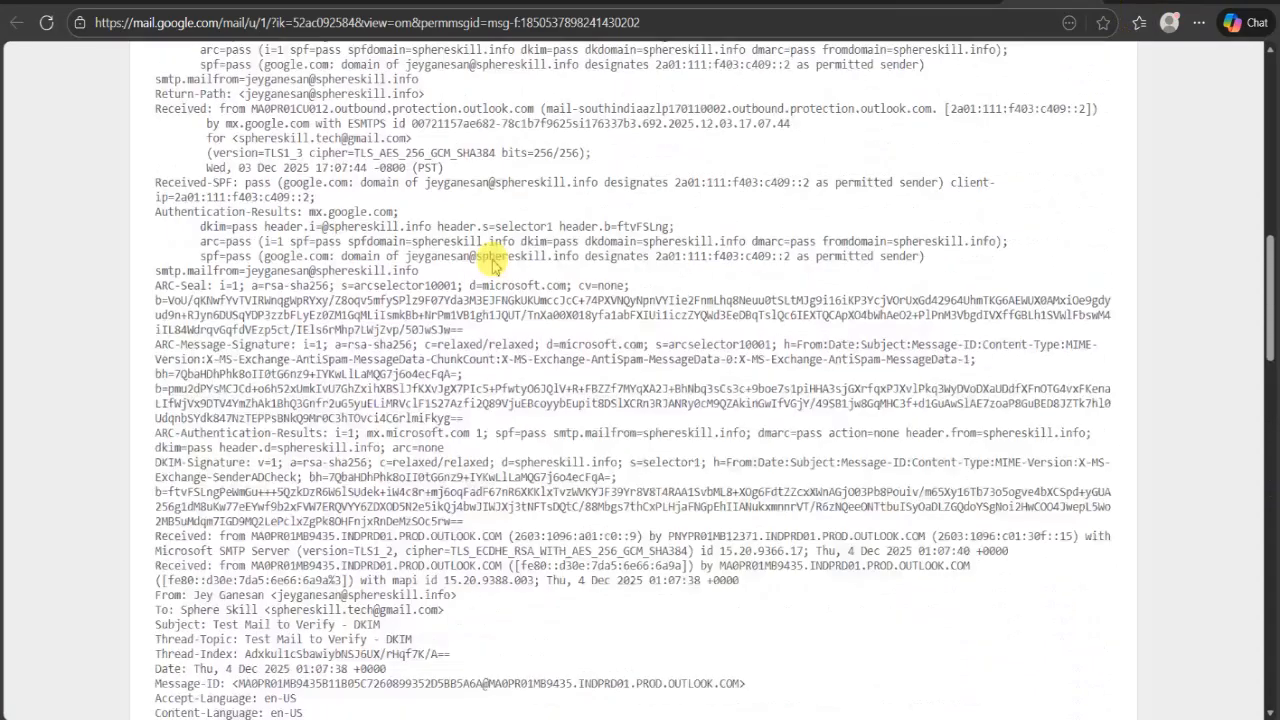
pyautogui.scroll(2, 492, 260)
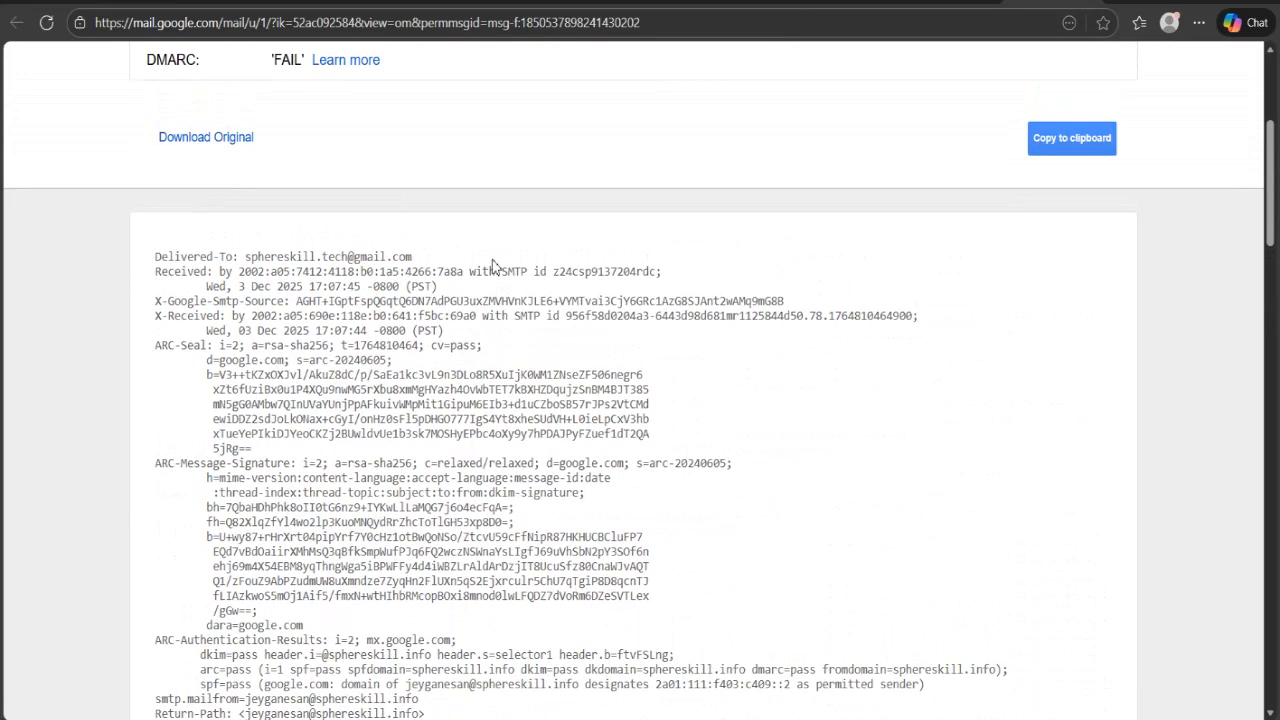
pyautogui.scroll(4, 492, 267)
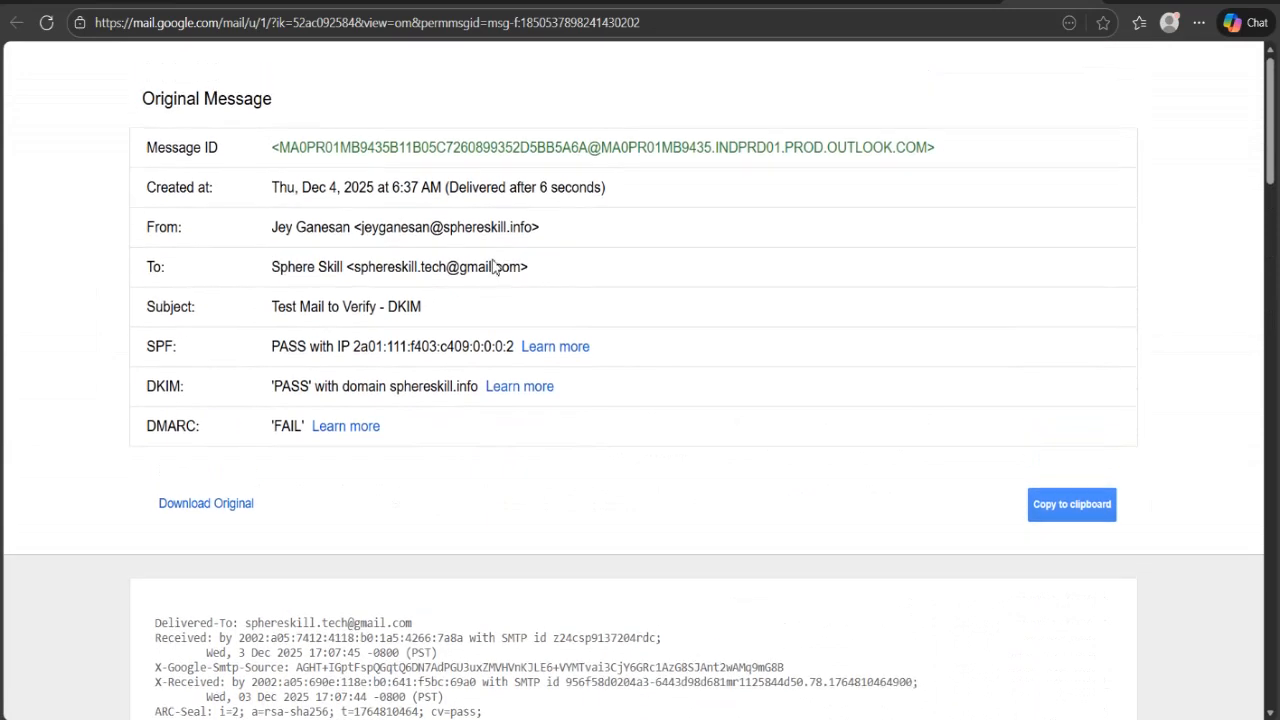
pyautogui.doubleClick(166, 401)
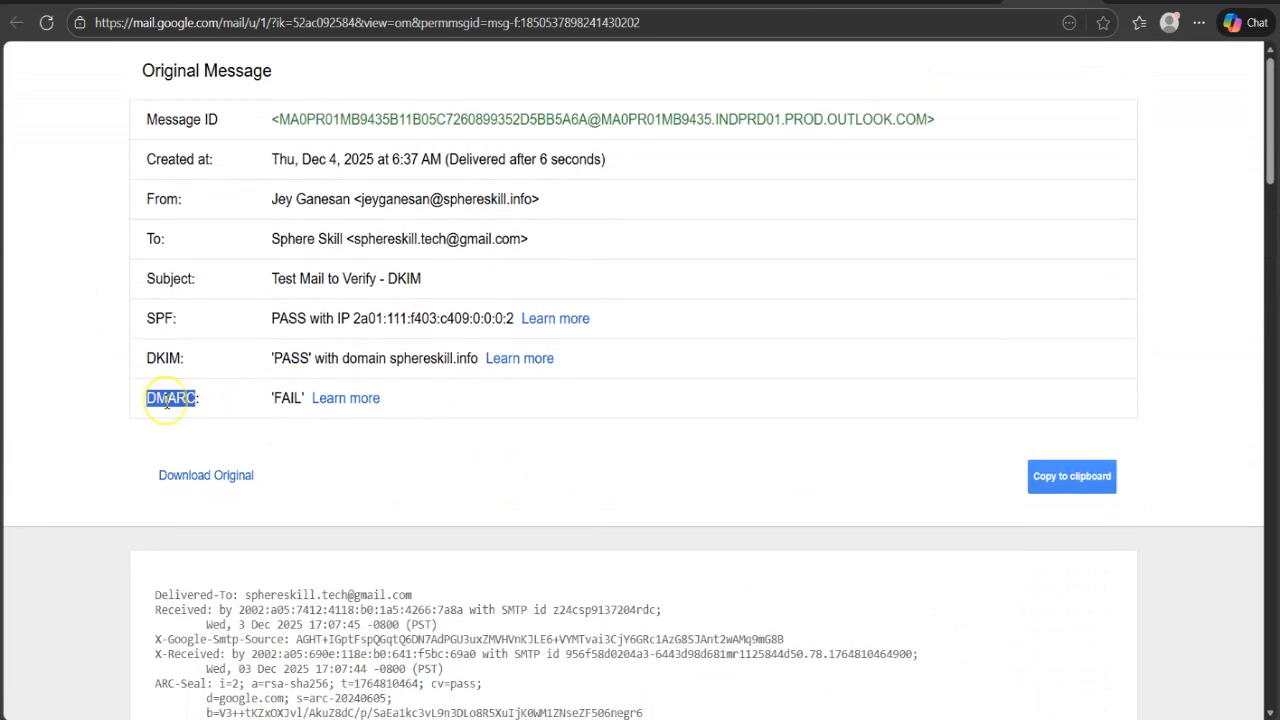
pyautogui.doubleClick(288, 401)
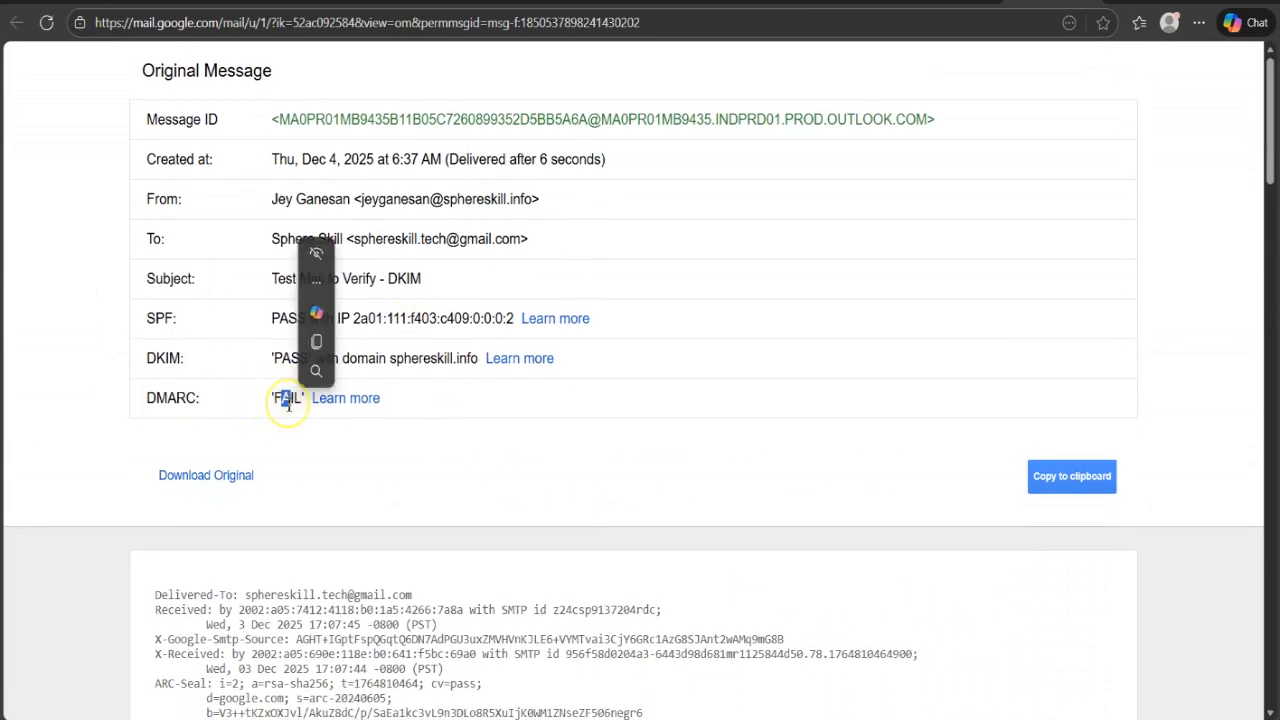
pyautogui.click(416, 404)
pyautogui.moveTo(416, 404); pyautogui.dragTo(148, 401)
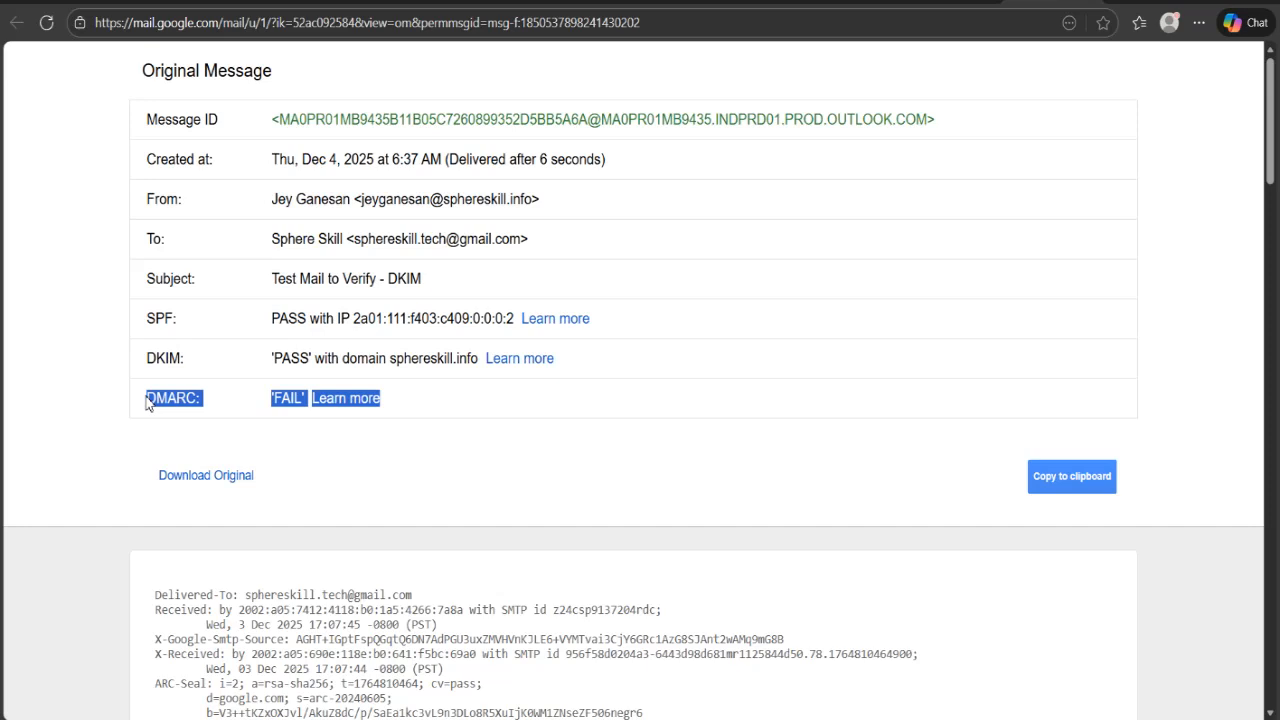
pyautogui.click(427, 365)
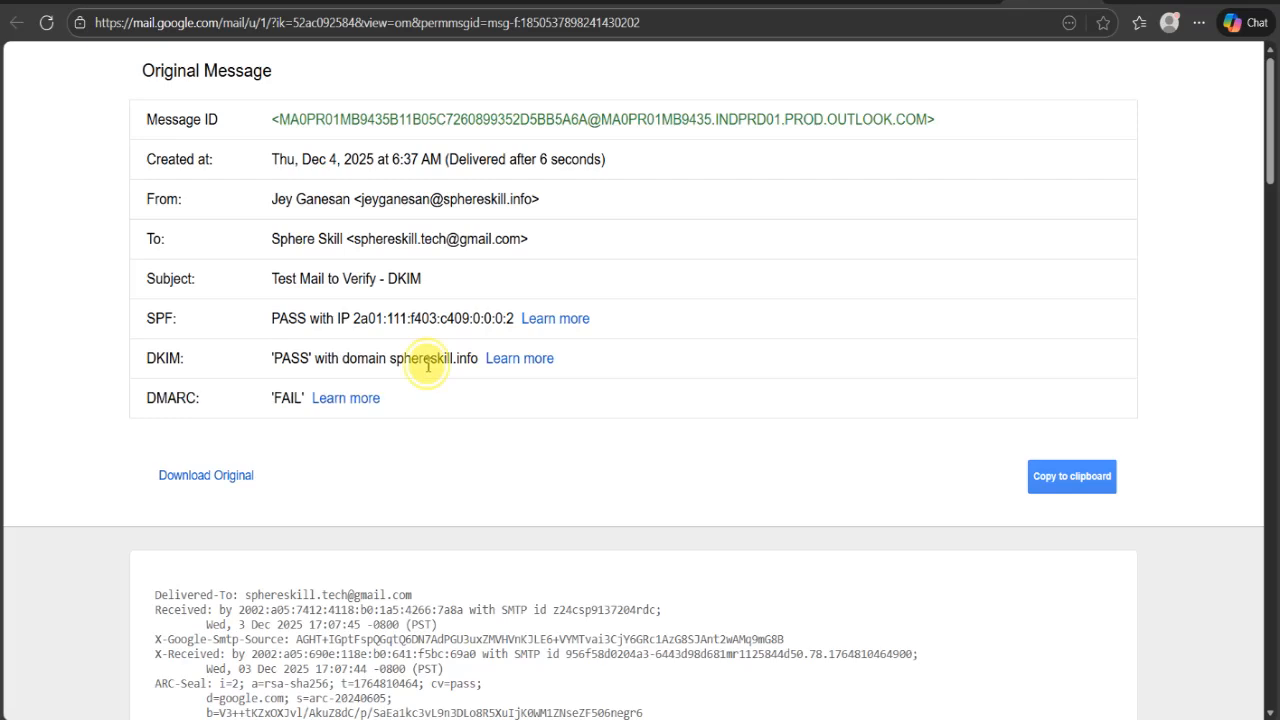
# - Check the DKIM signing domain and the SPF result in the Original Message summary
pyautogui.doubleClick(427, 362)
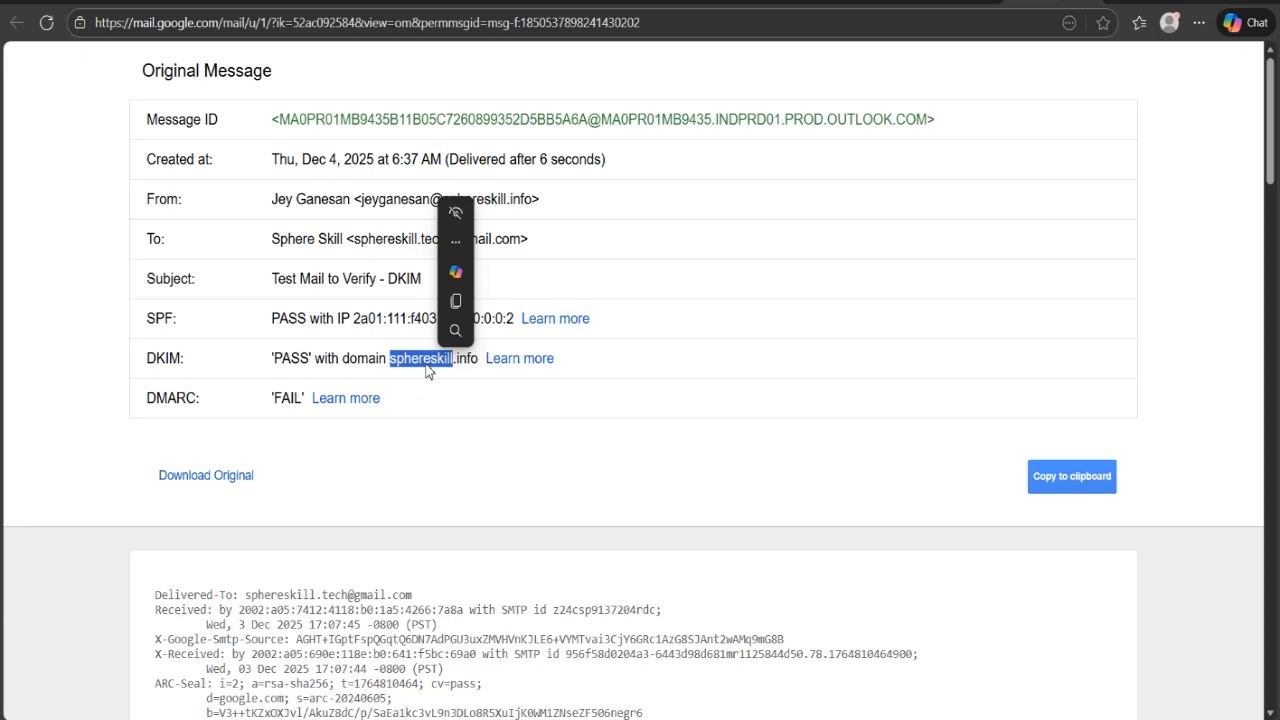
pyautogui.click(424, 378)
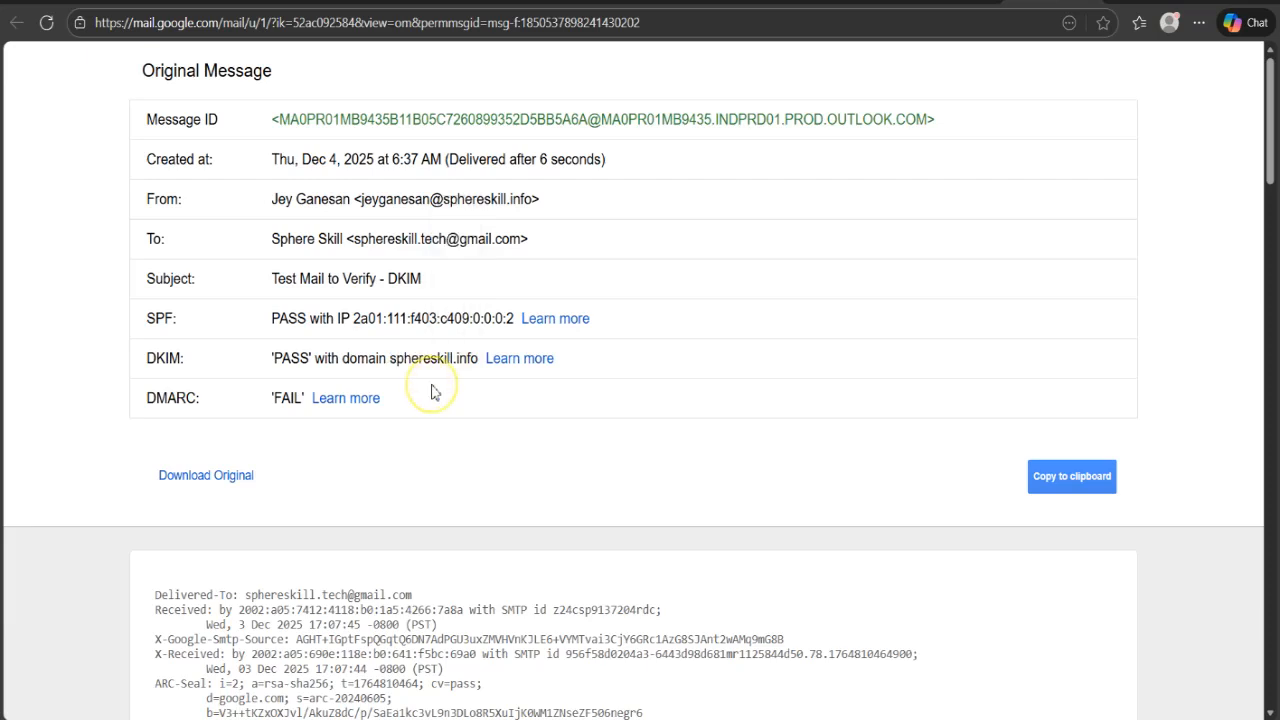
pyautogui.doubleClick(357, 362)
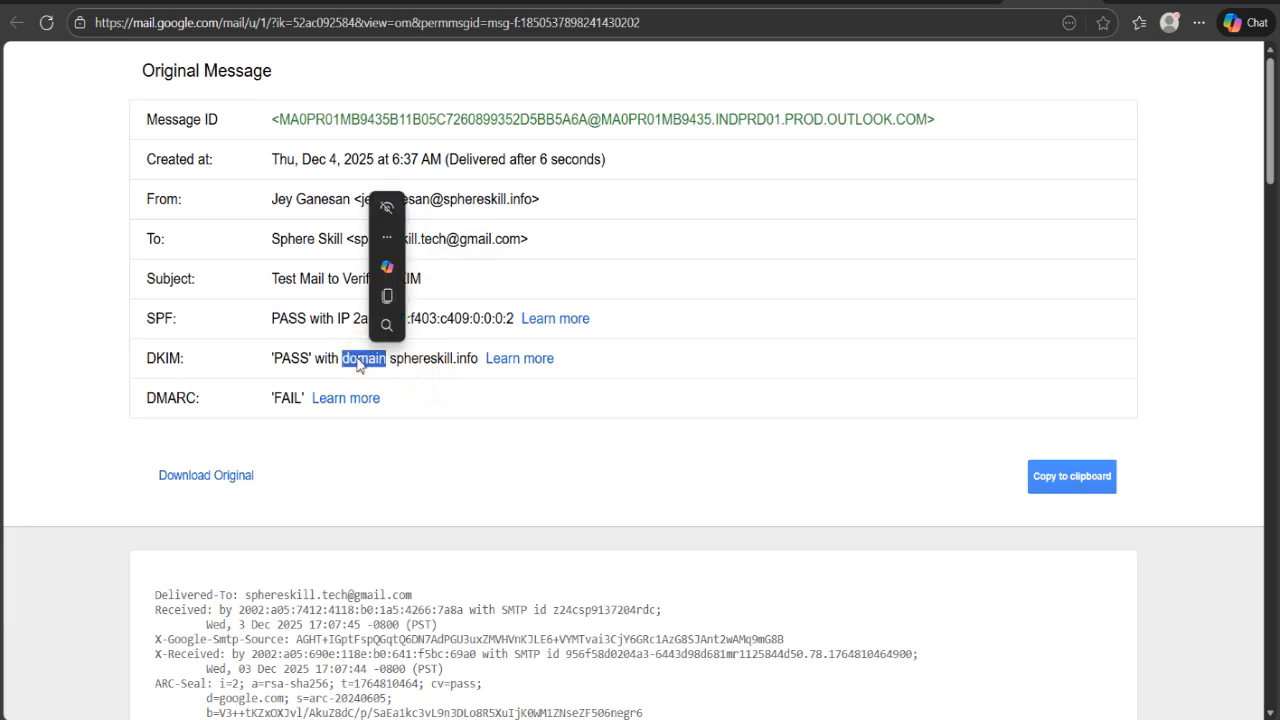
pyautogui.click(292, 318)
pyautogui.doubleClick(293, 318)
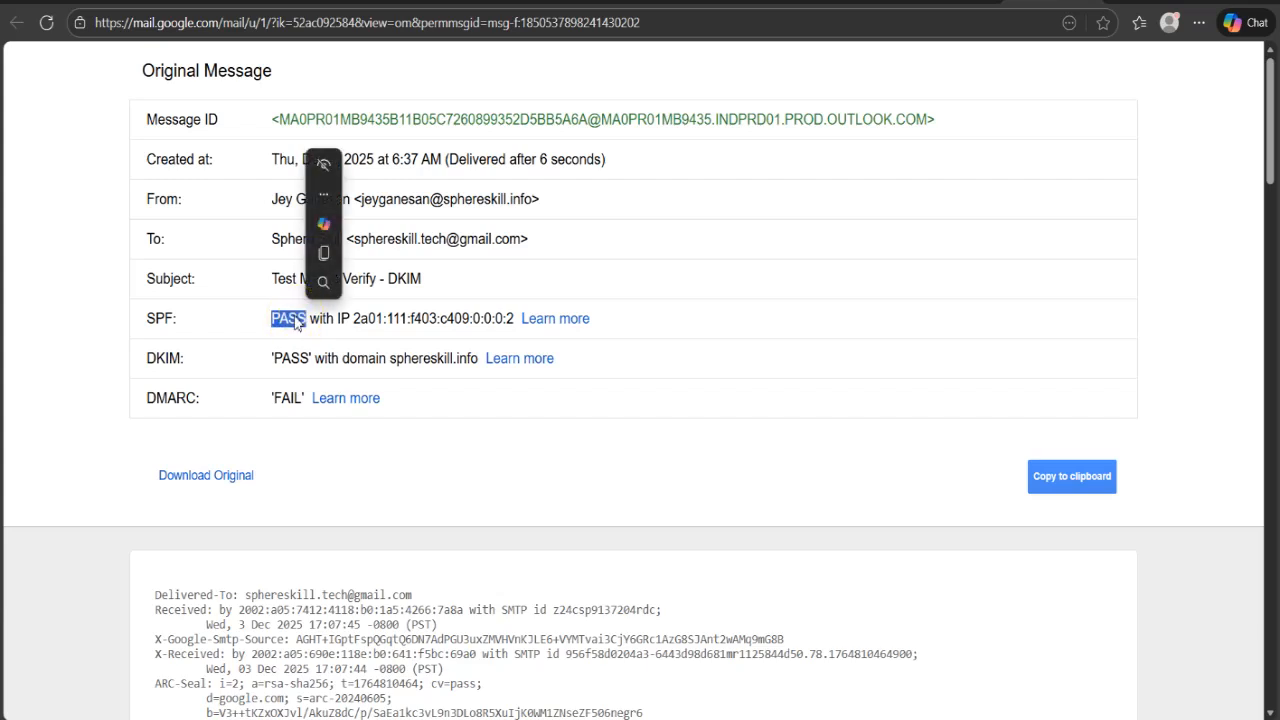
pyautogui.click(446, 405)
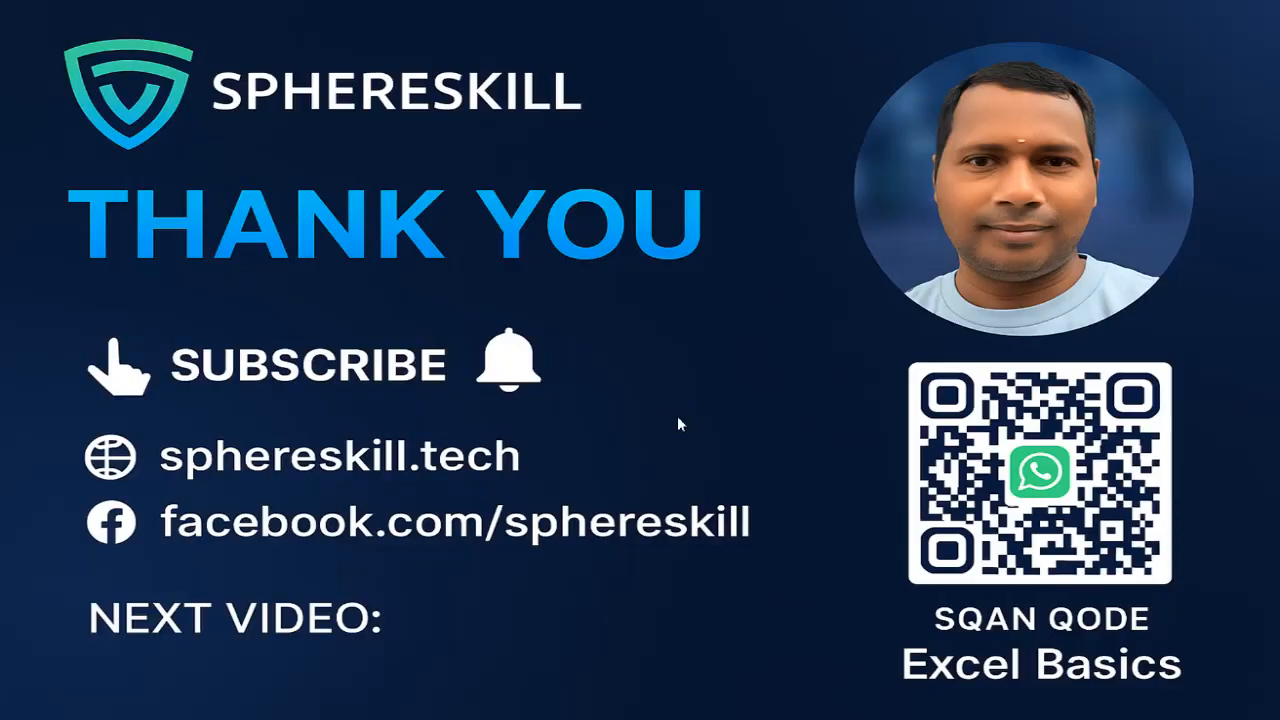